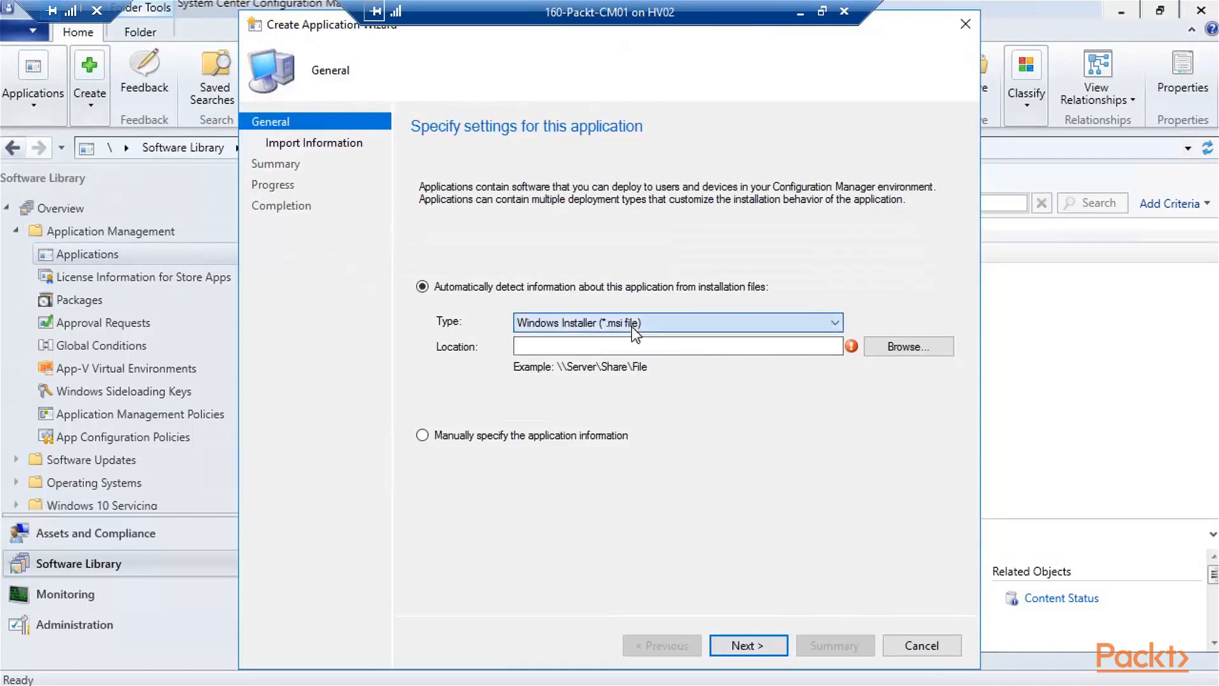
- Restart the Create Application Wizard and pick 'App Package for iOS from App Store' as the type
click(634, 323)
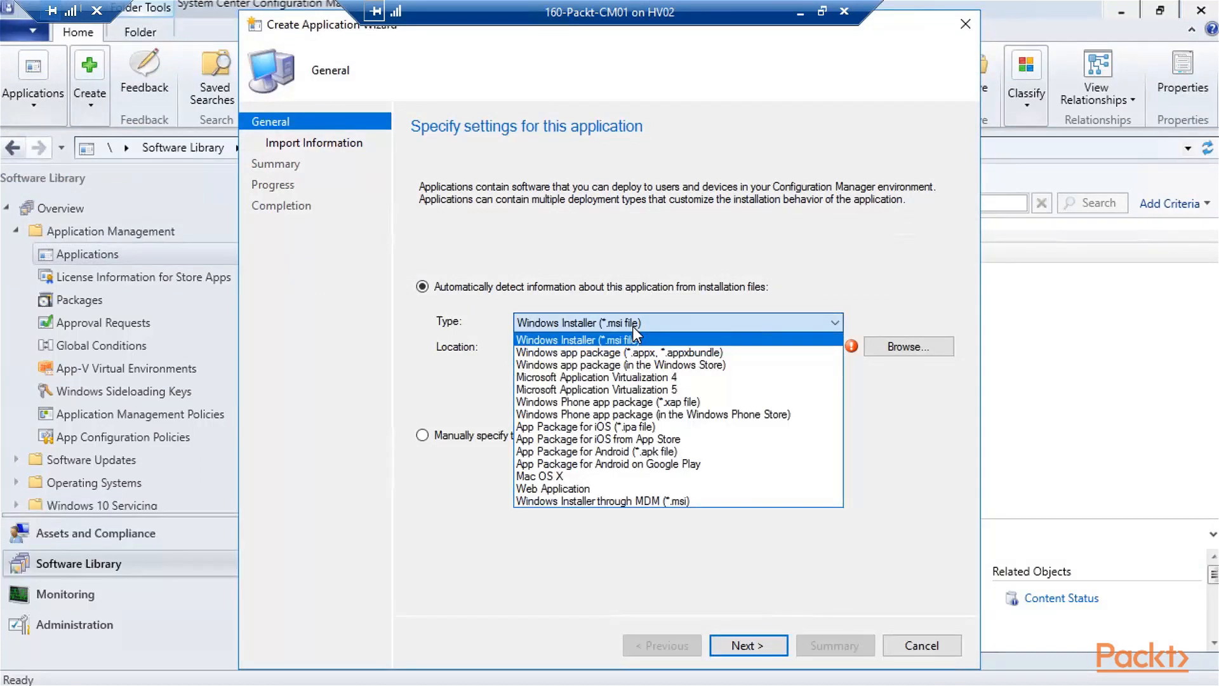
click(690, 442)
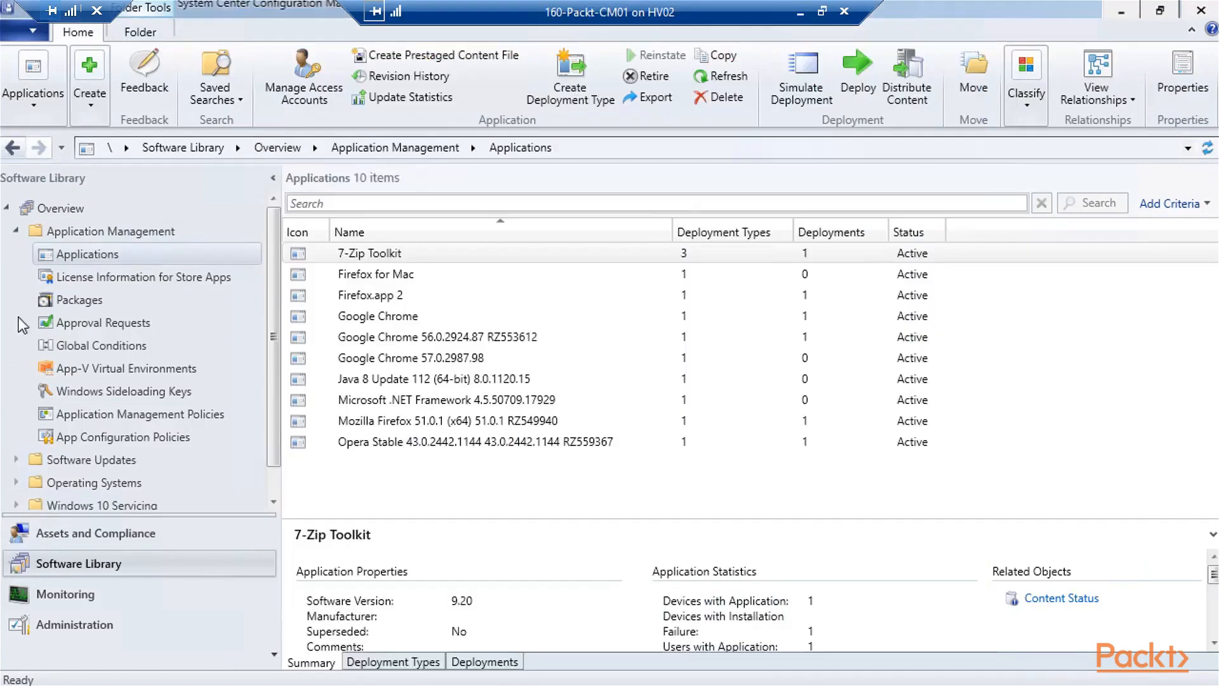
click(93, 103)
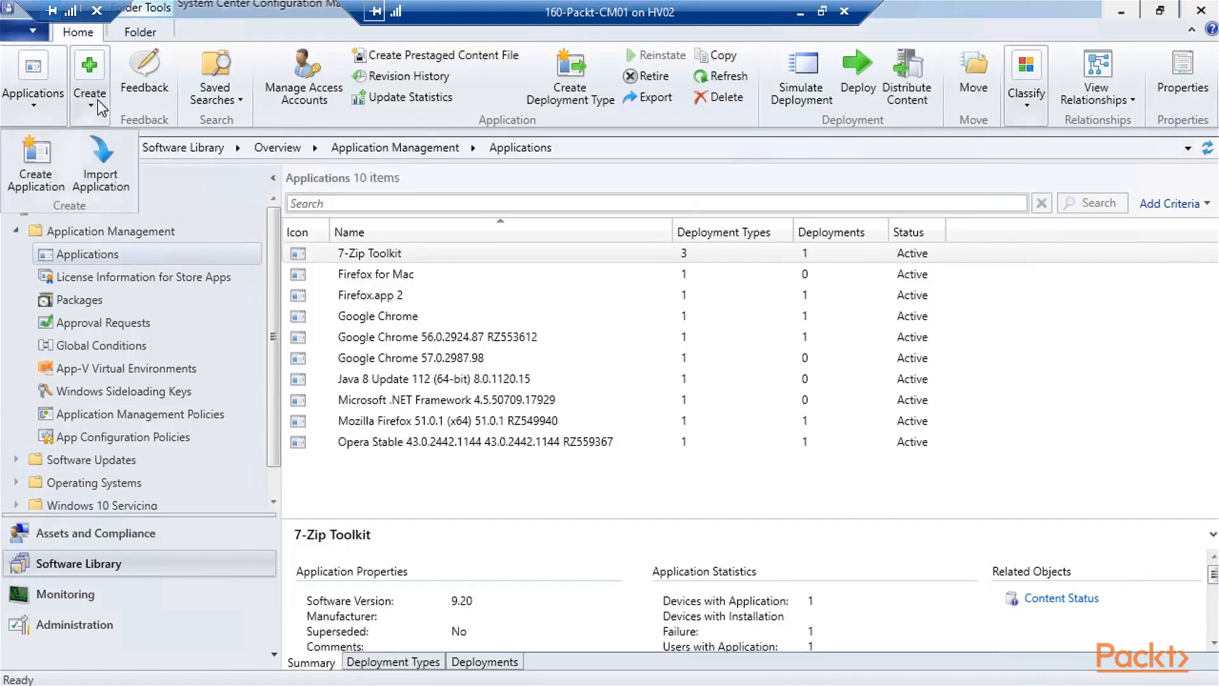
click(37, 162)
click(662, 329)
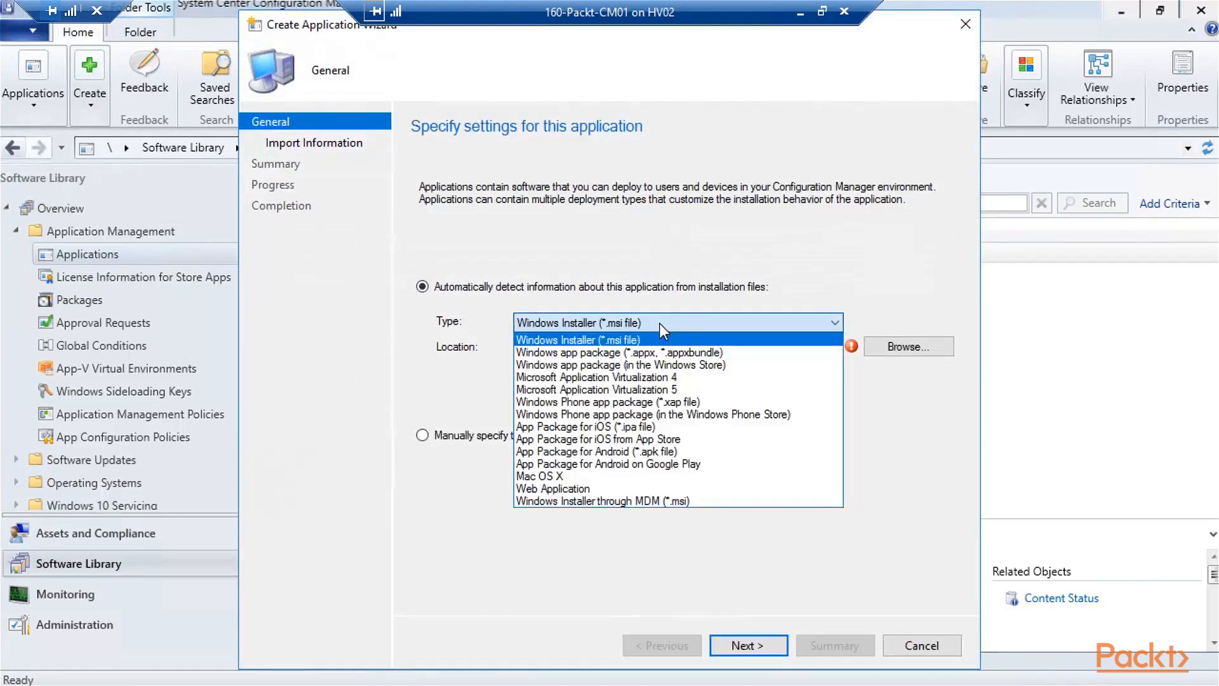
click(665, 438)
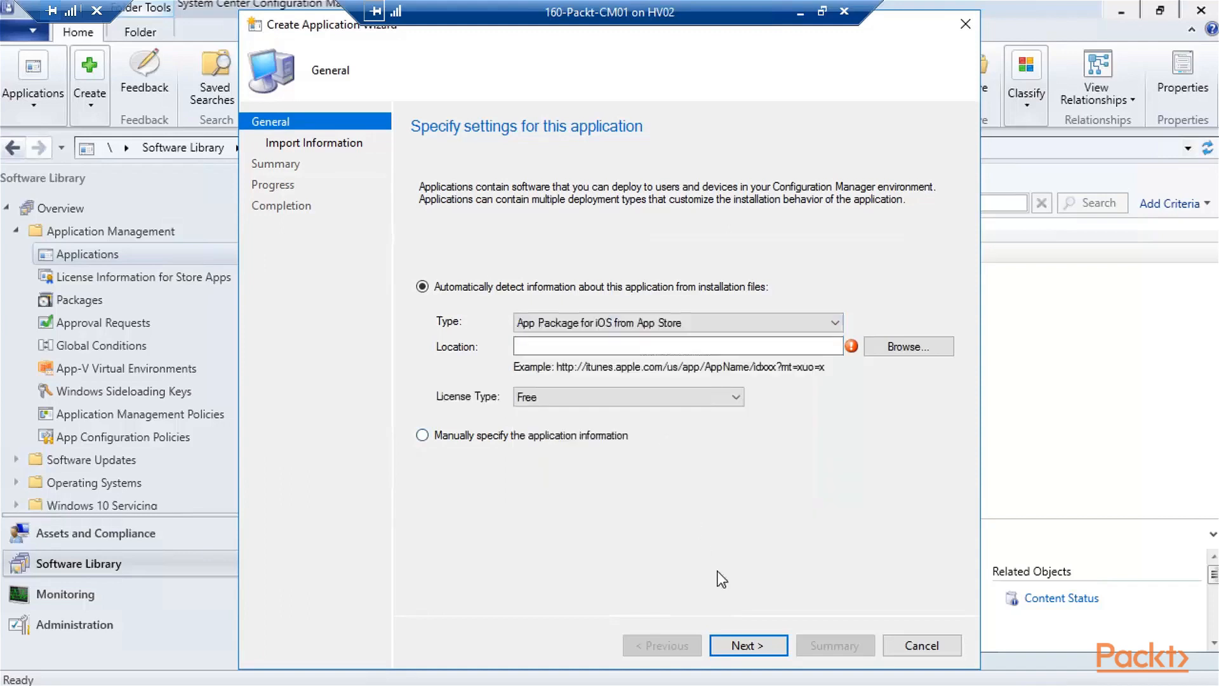
- Browse the App Store from the wizard, then close the store browser without choosing an app
click(905, 346)
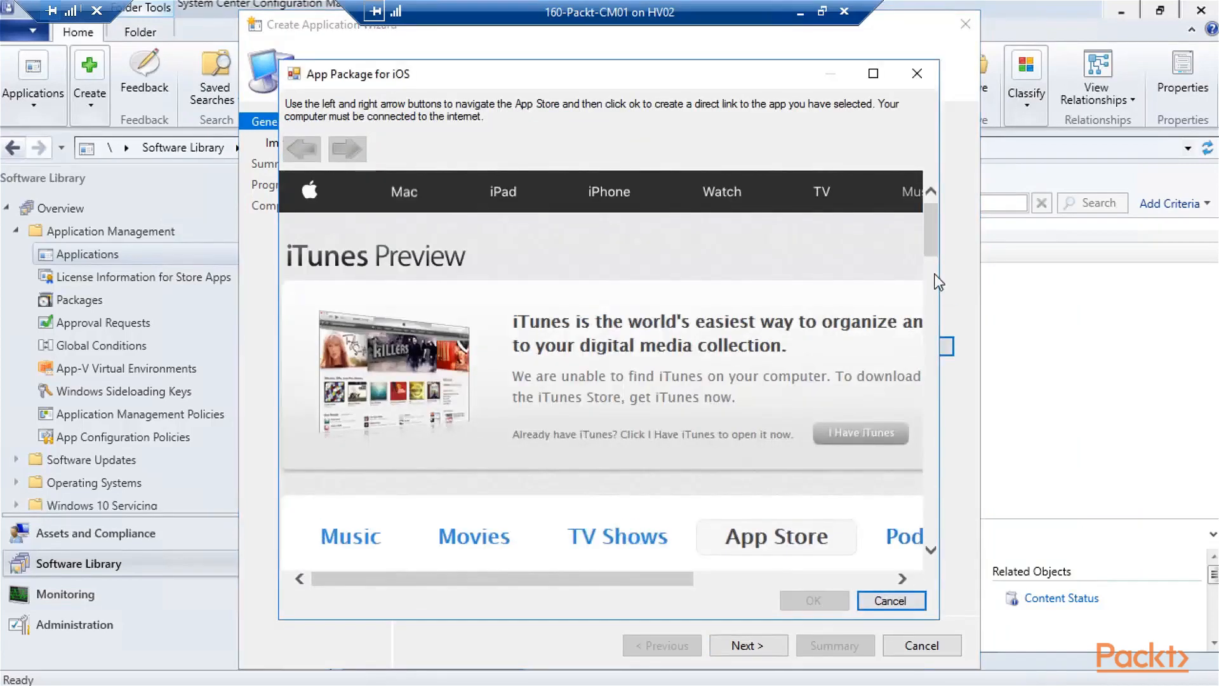
drag(928, 246, 942, 445)
click(889, 600)
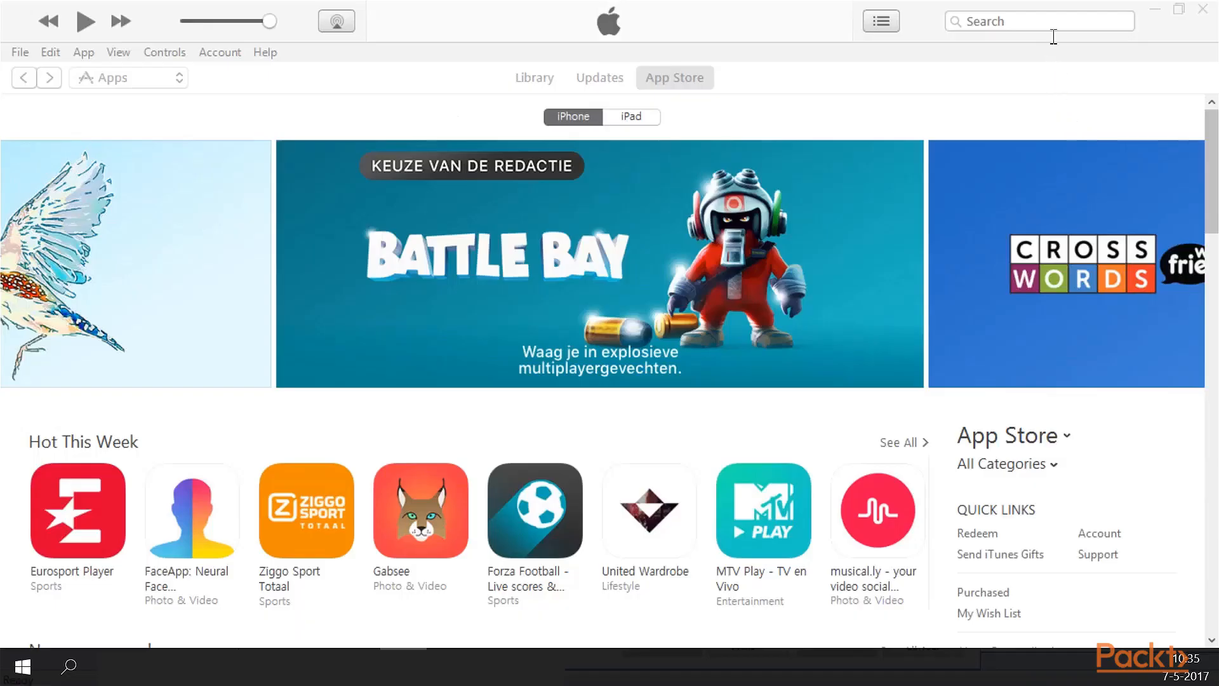
- Search iTunes for 'Uber', open the Uber app and copy its store link
click(1049, 21)
text(Uber)
key(Return)
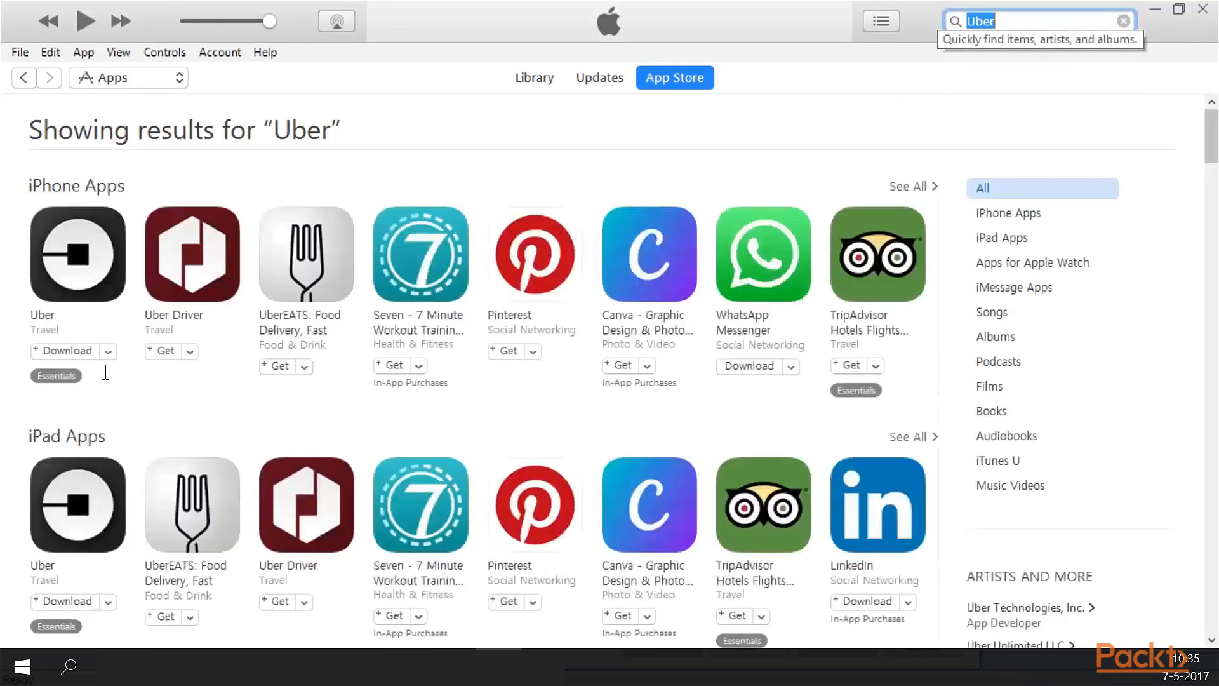
click(117, 288)
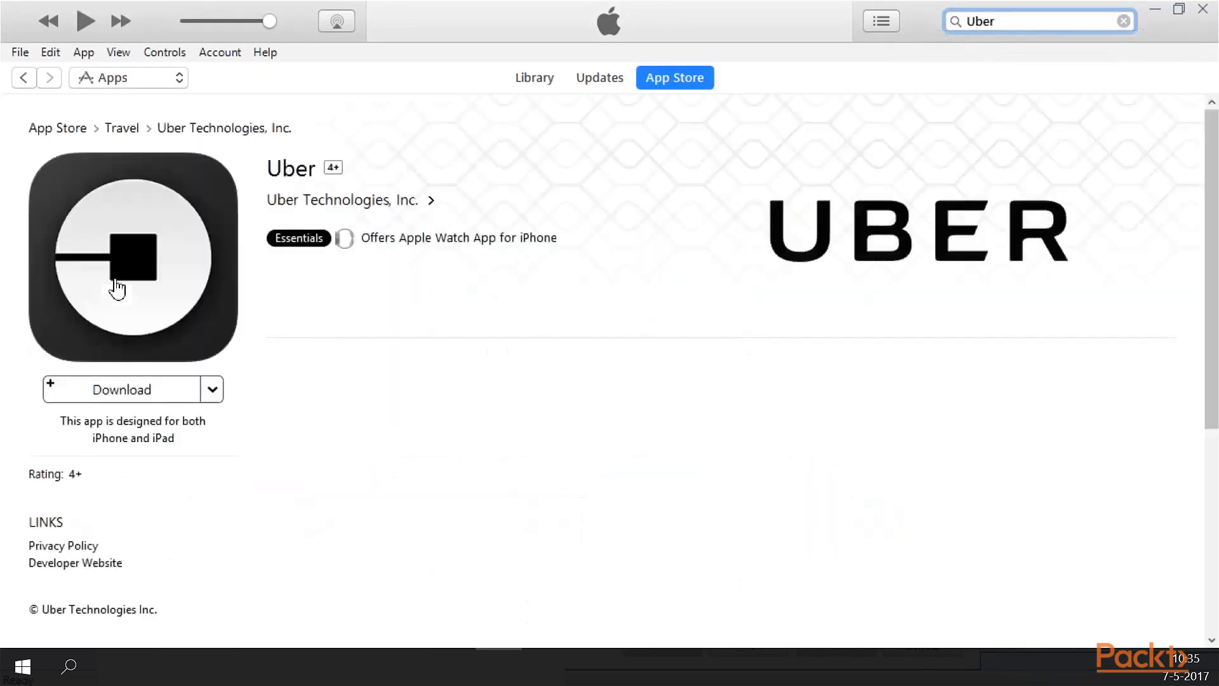
click(212, 391)
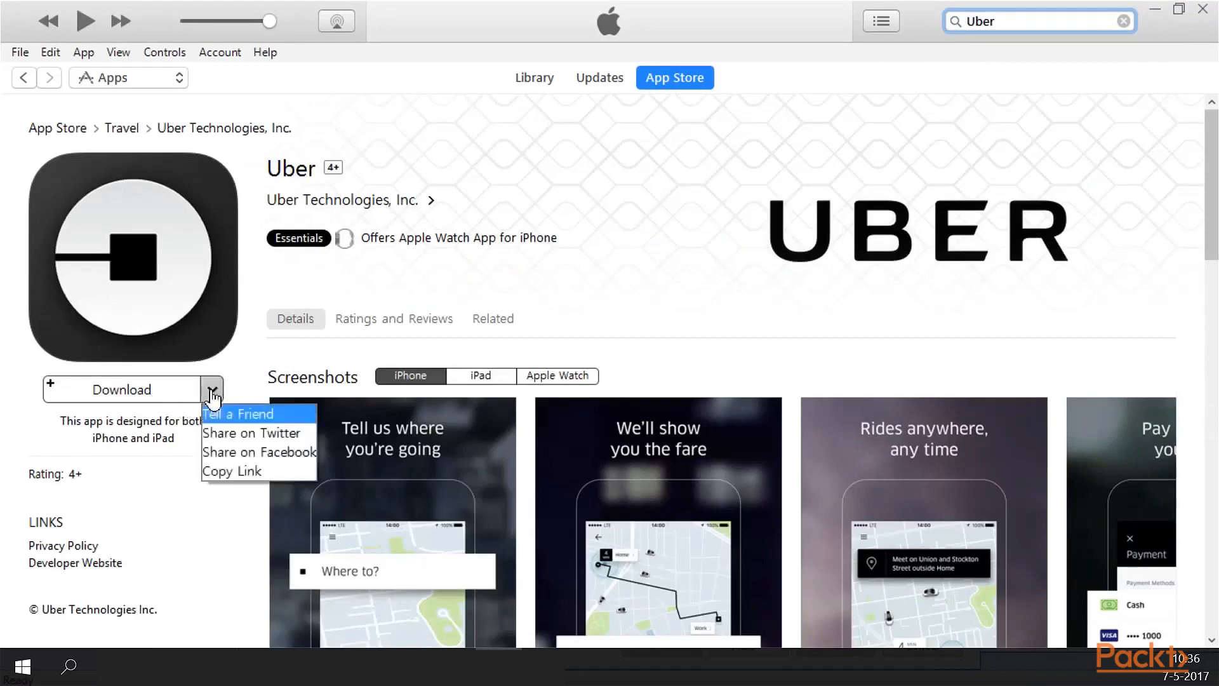
click(246, 473)
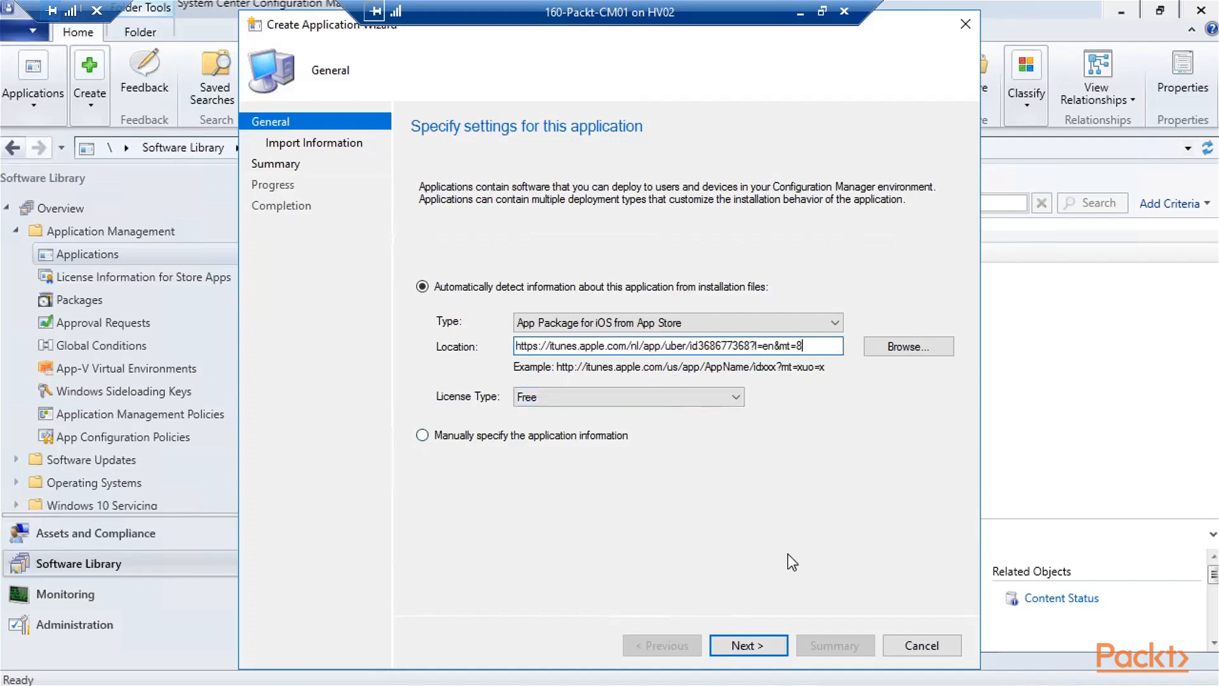
- Import the Uber app information and set both Name and Publisher to 'Uber'
click(765, 648)
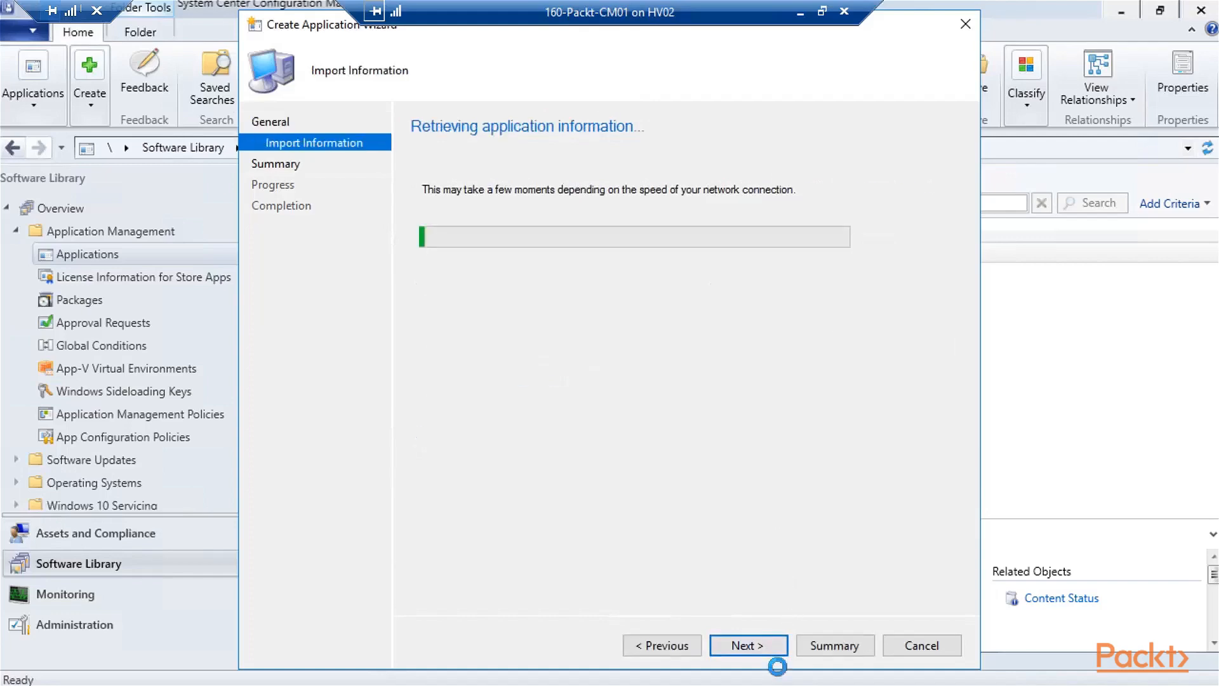
click(765, 651)
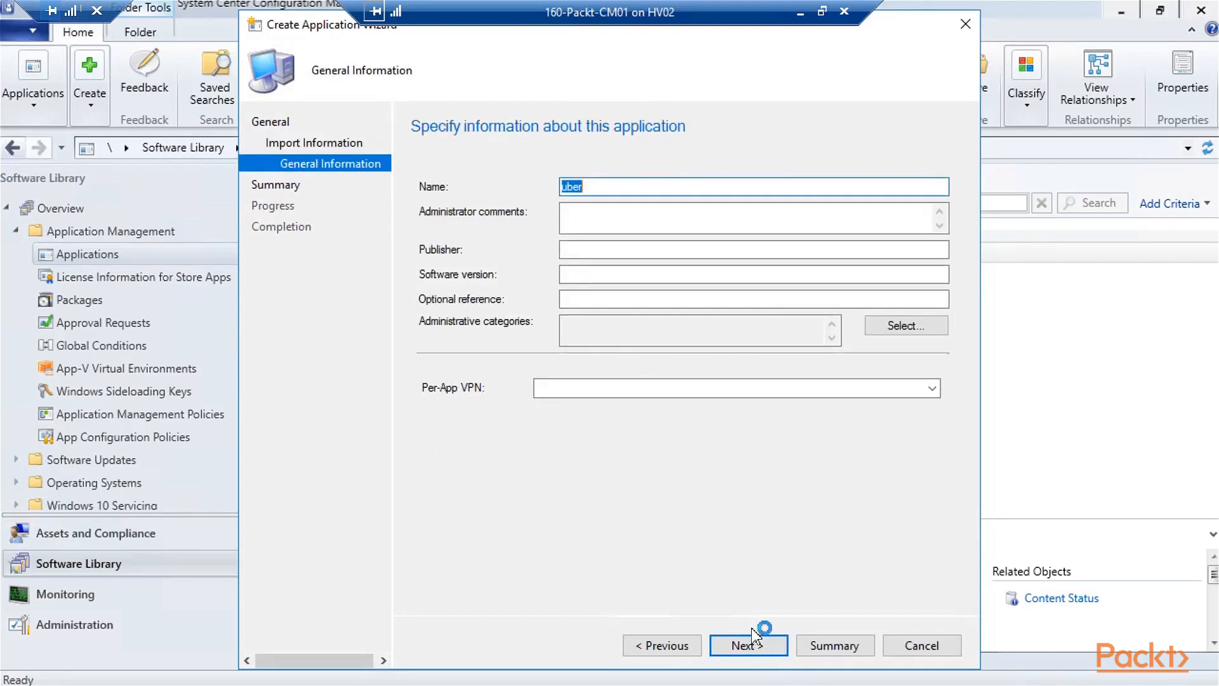
text(User)
key(BackSpace)
key(BackSpace)
key(BackSpace)
key(BackSpace)
key(BackSpace)
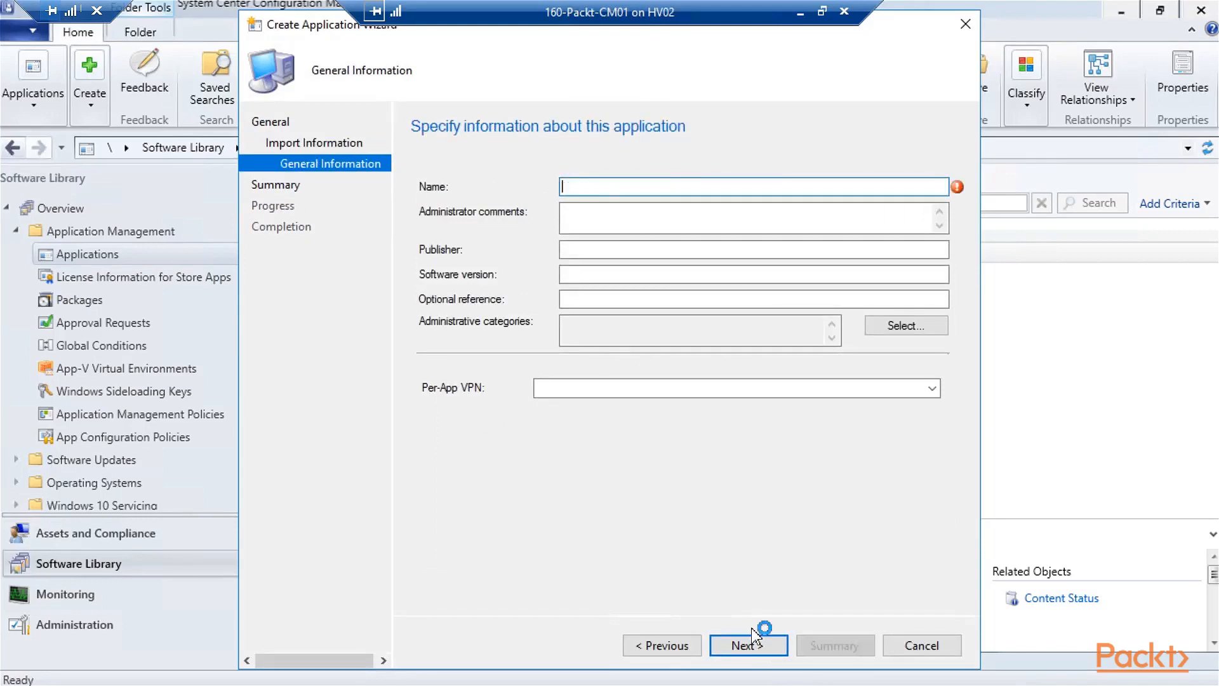
text(Uber)
key(Tab)
text(Uber)
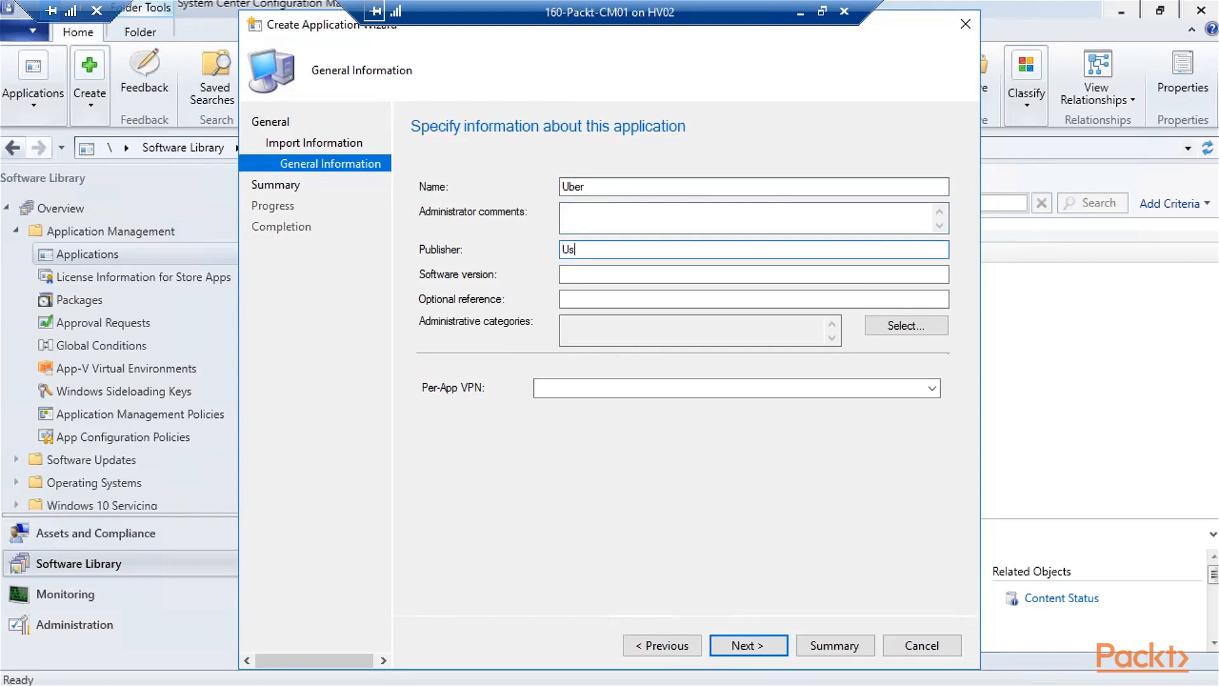
- Finish the Create Application Wizard through the summary and close it
click(759, 649)
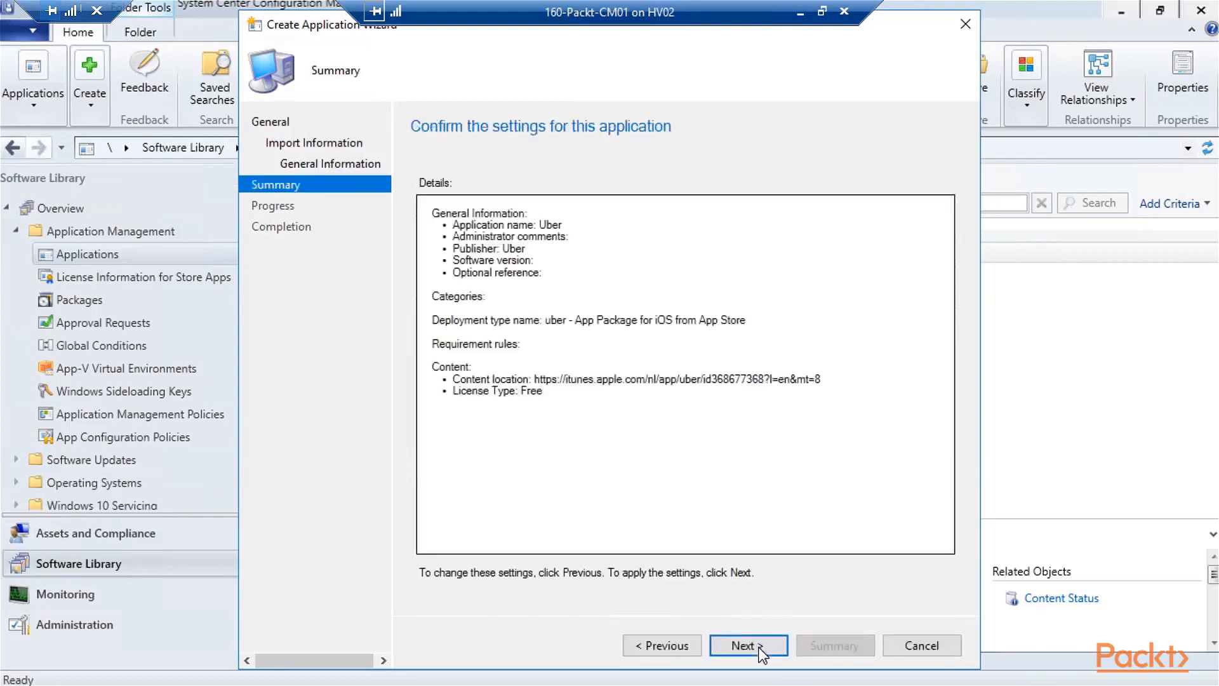
click(759, 649)
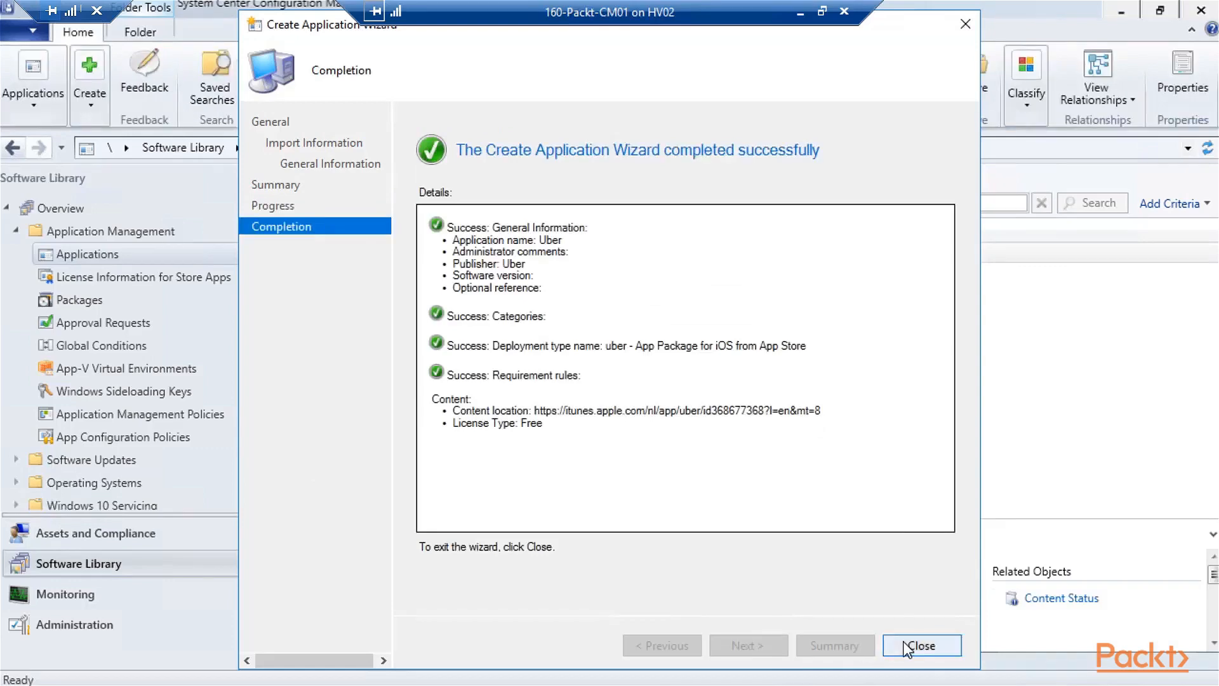
click(912, 646)
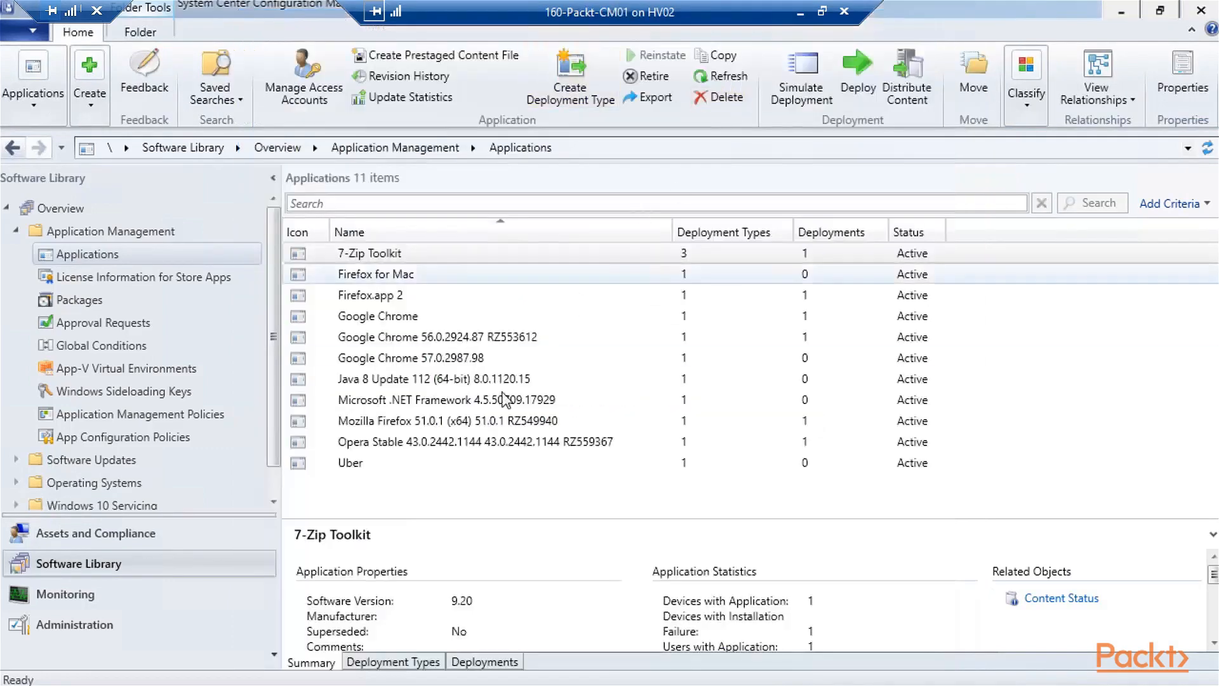
- Start deploying the Uber application and target the Cloud Used collection
click(408, 463)
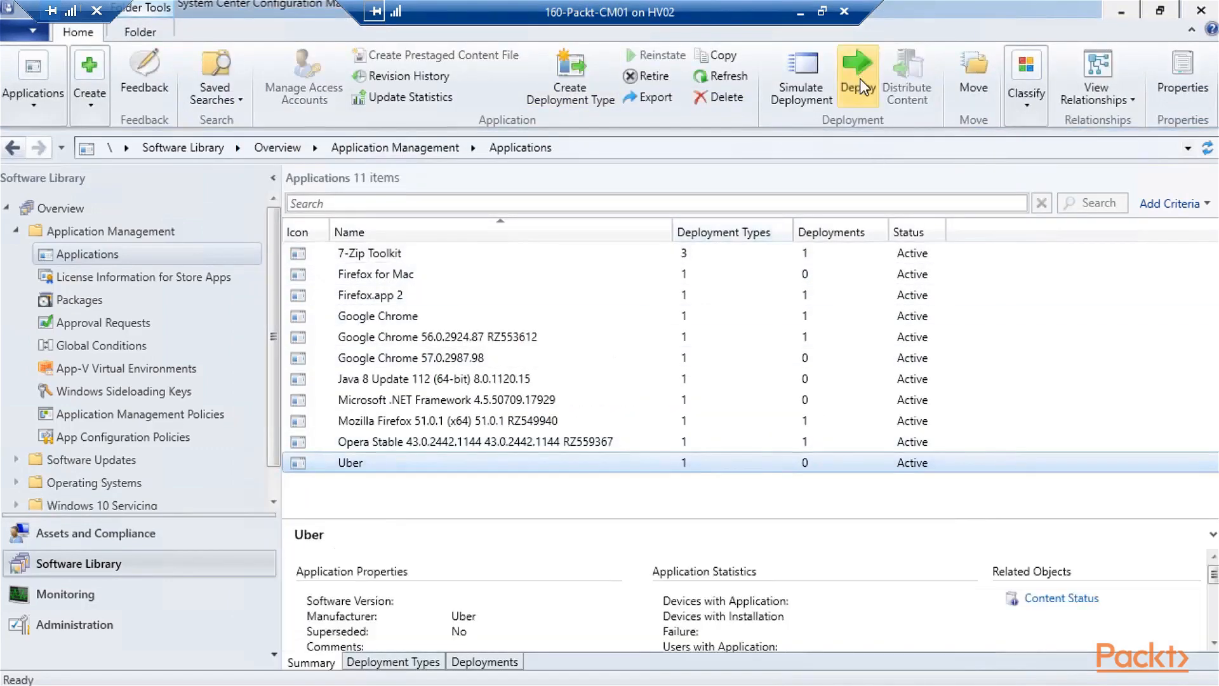
click(860, 83)
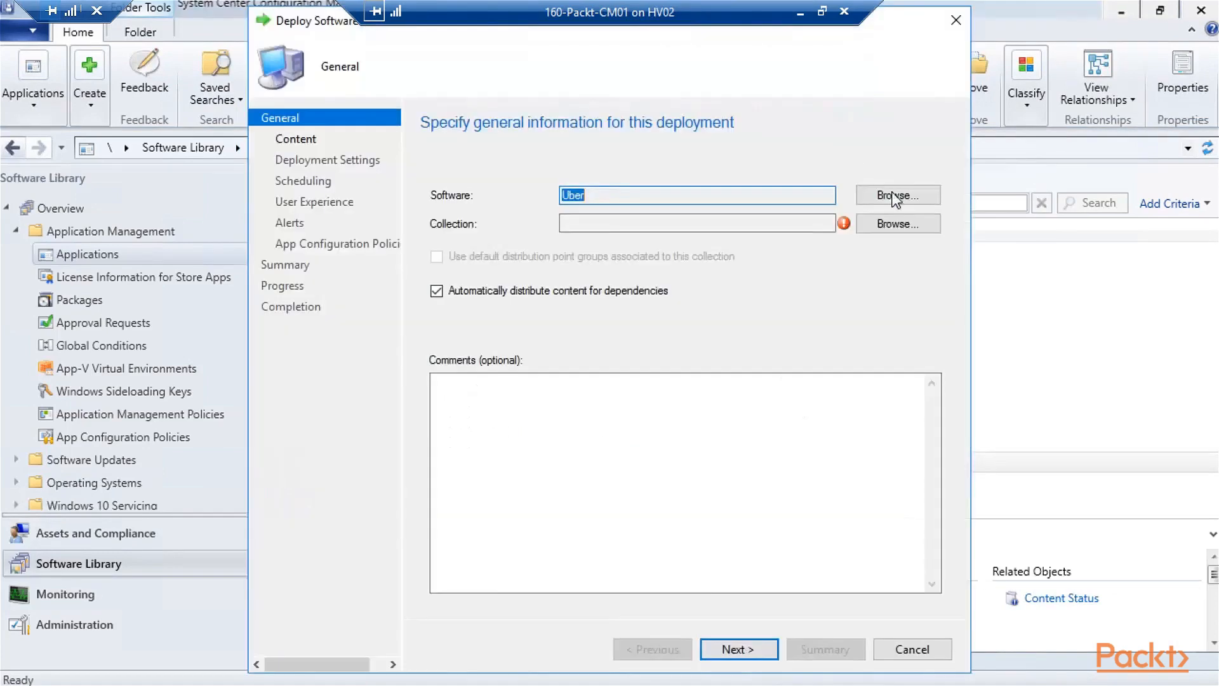
click(896, 226)
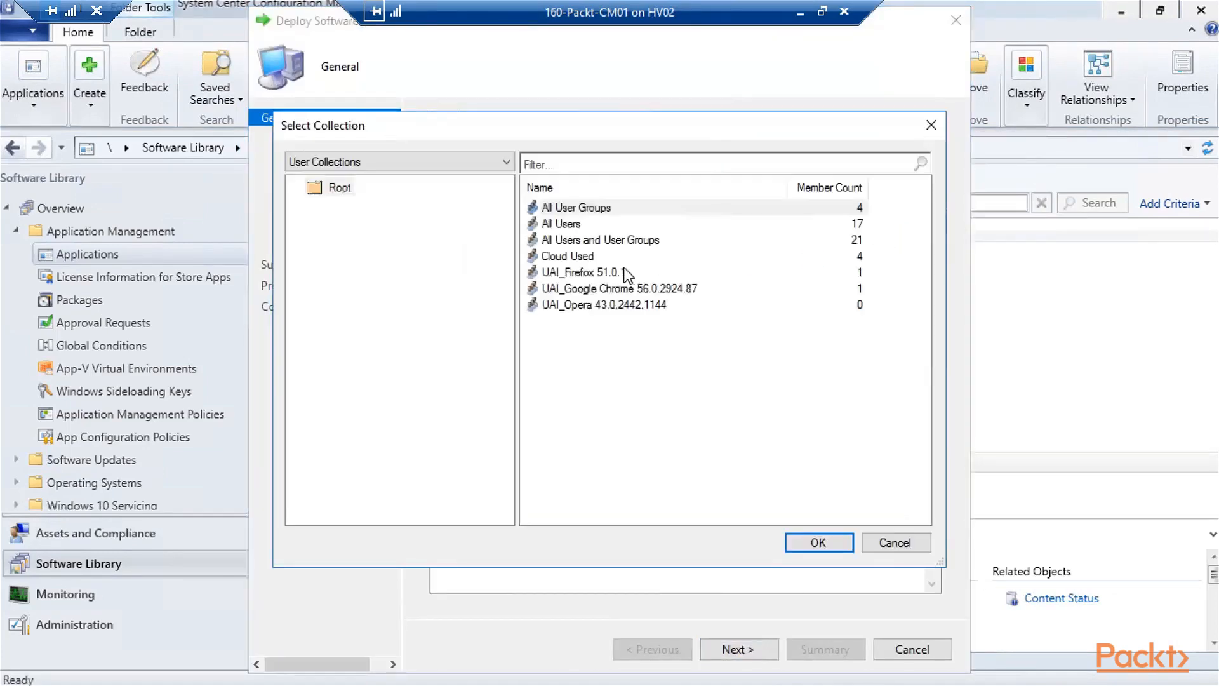
double_click(599, 256)
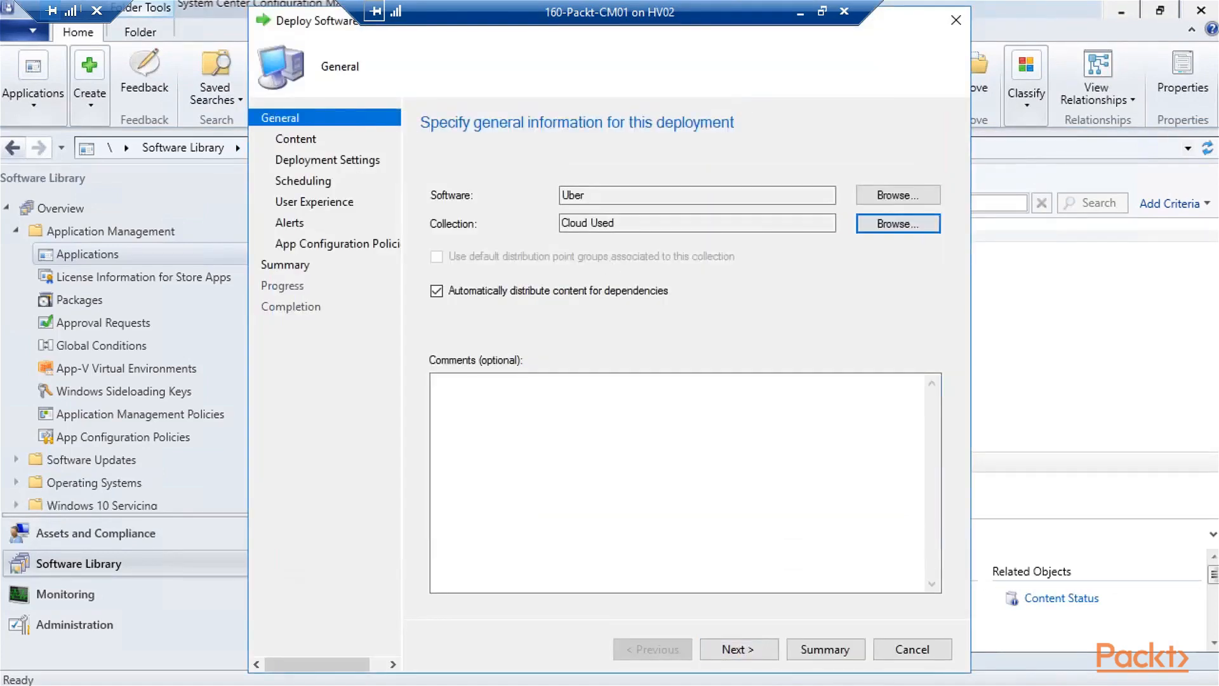
click(741, 650)
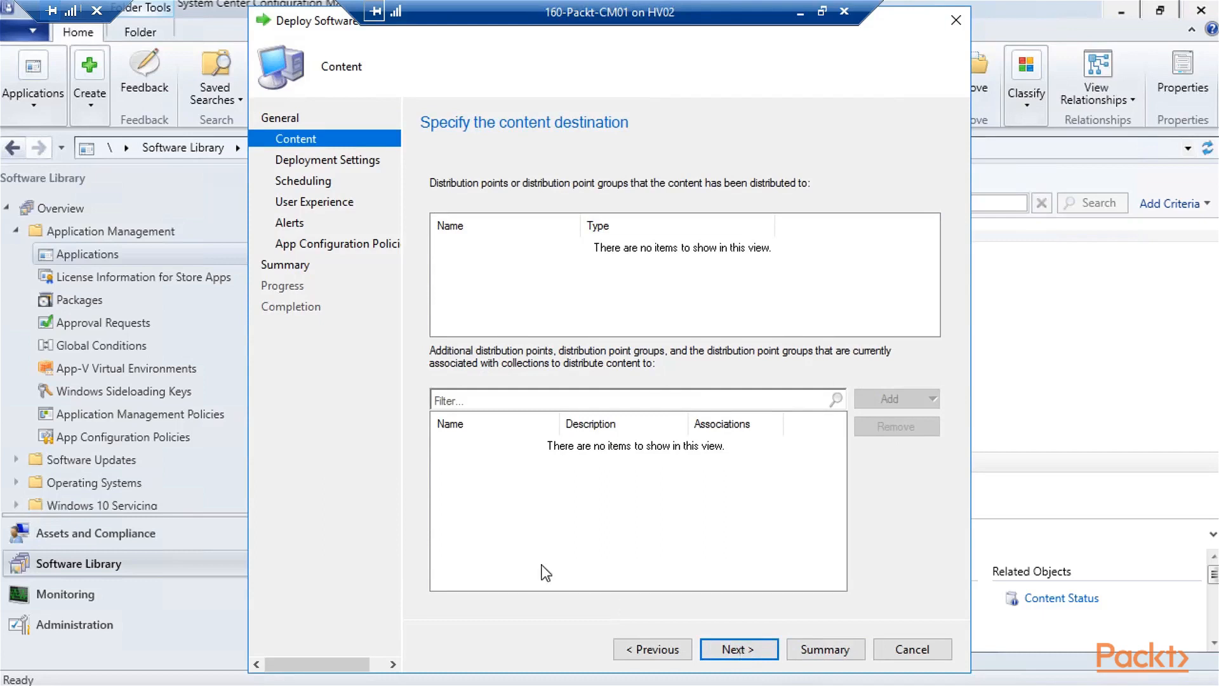
click(774, 656)
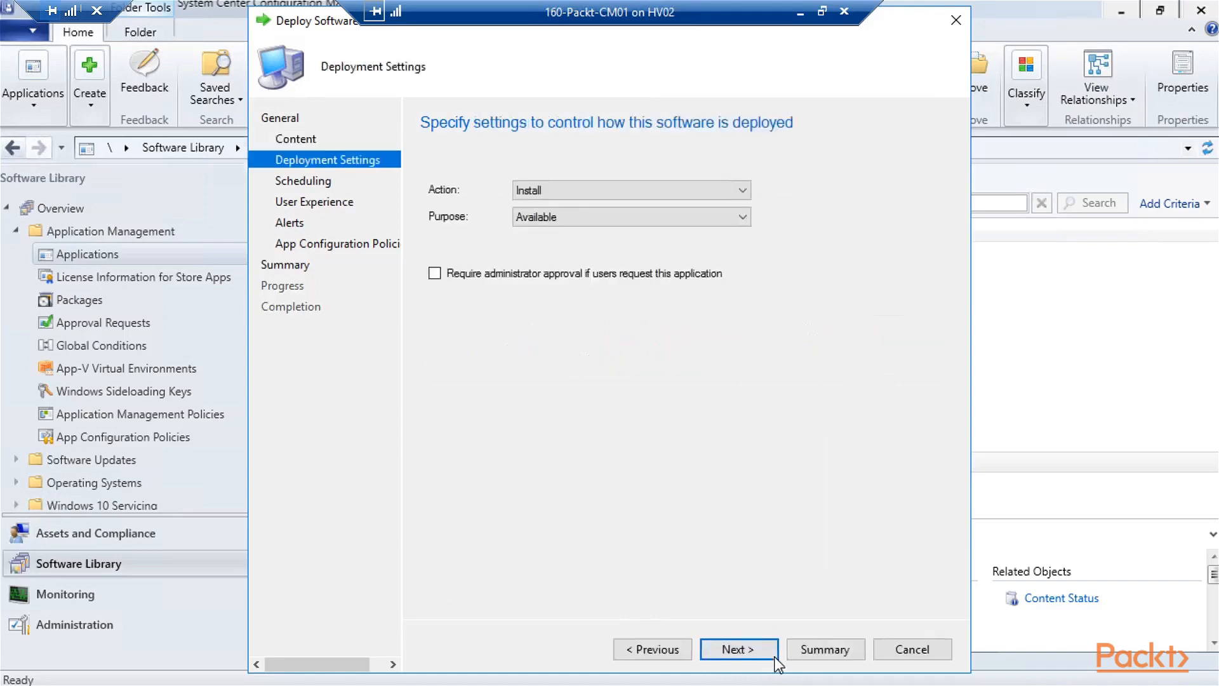
- Keep the deployment action as Install, accept the remaining pages, and complete the deployment
click(749, 194)
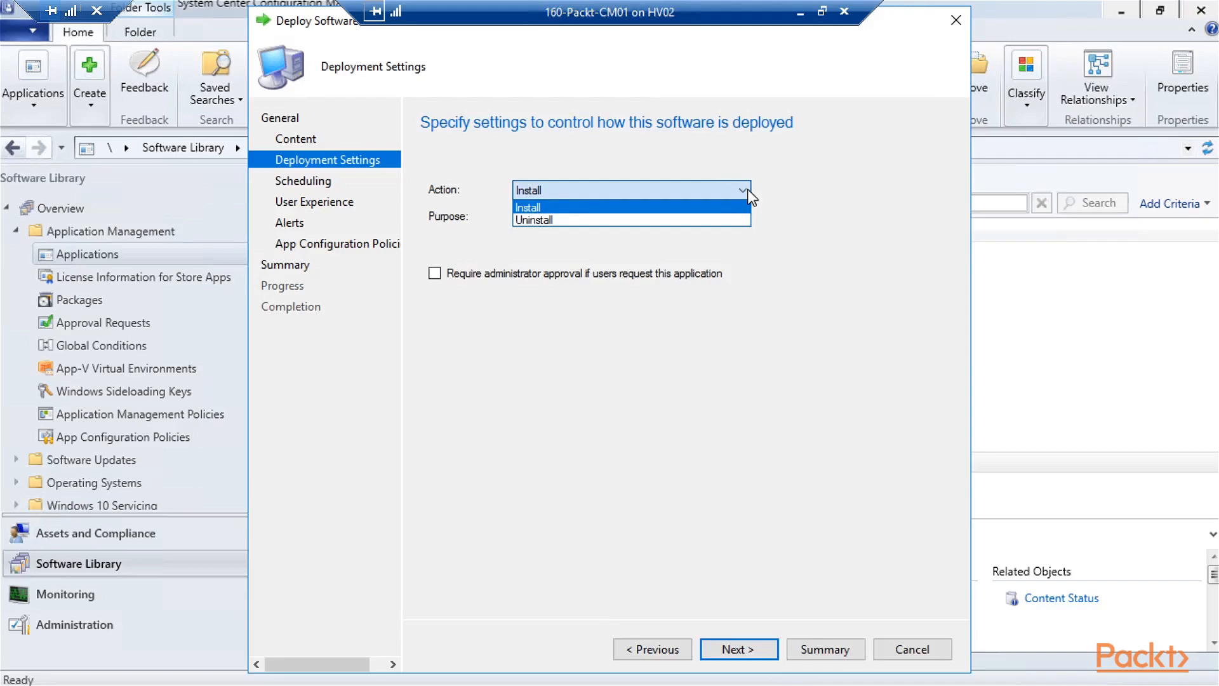
click(815, 183)
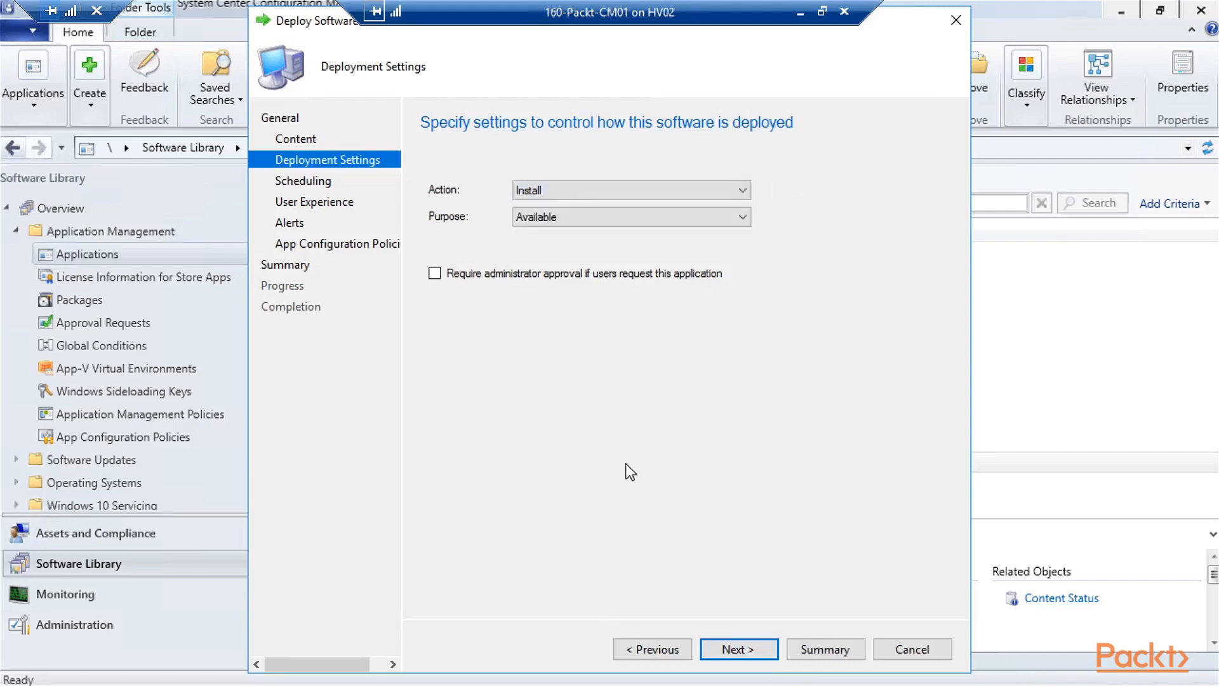
click(738, 650)
click(740, 649)
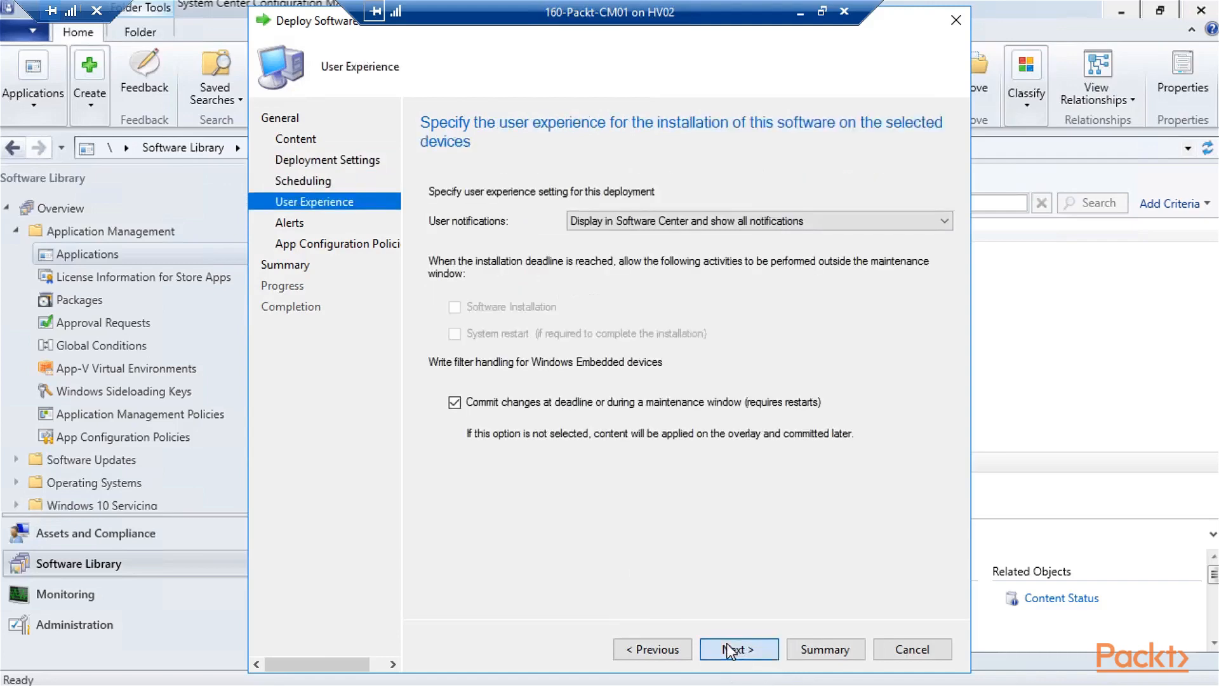
click(738, 648)
click(735, 644)
click(753, 648)
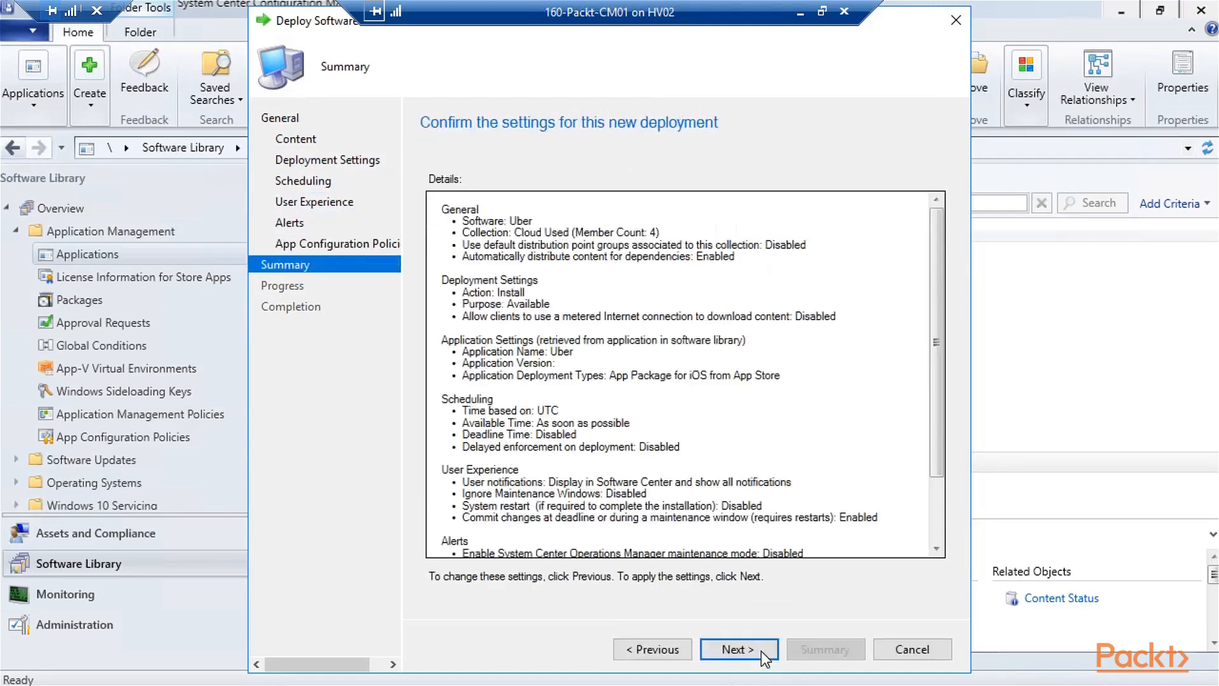
click(765, 649)
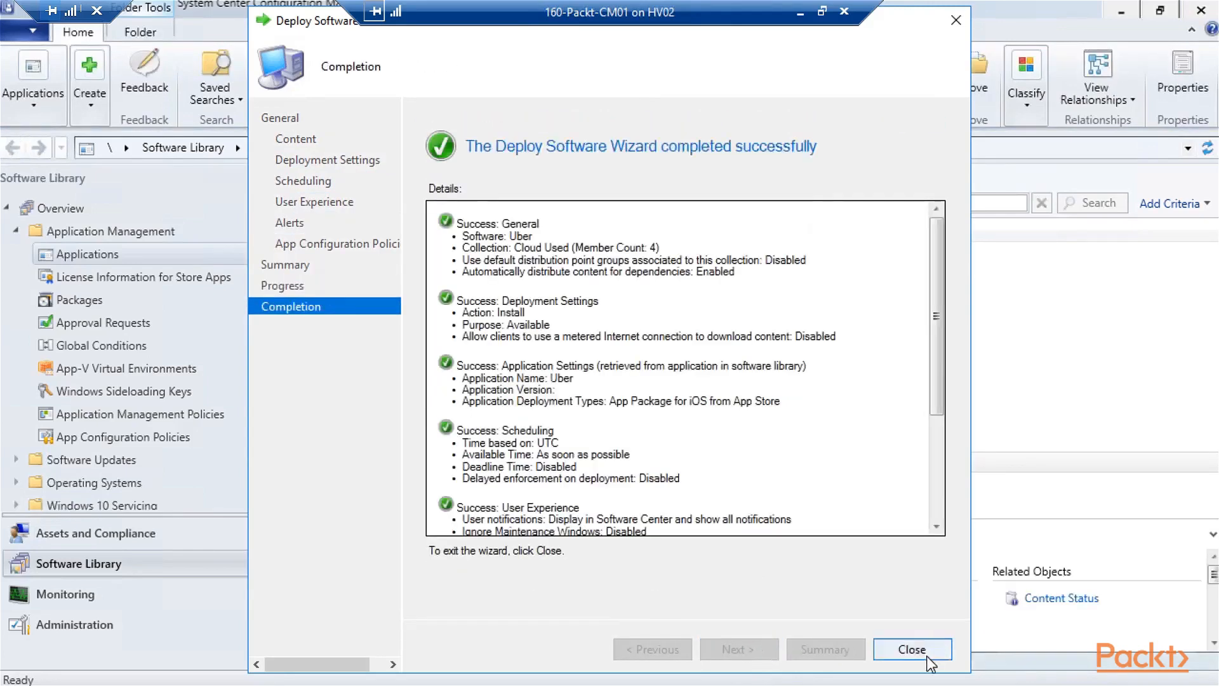
click(925, 651)
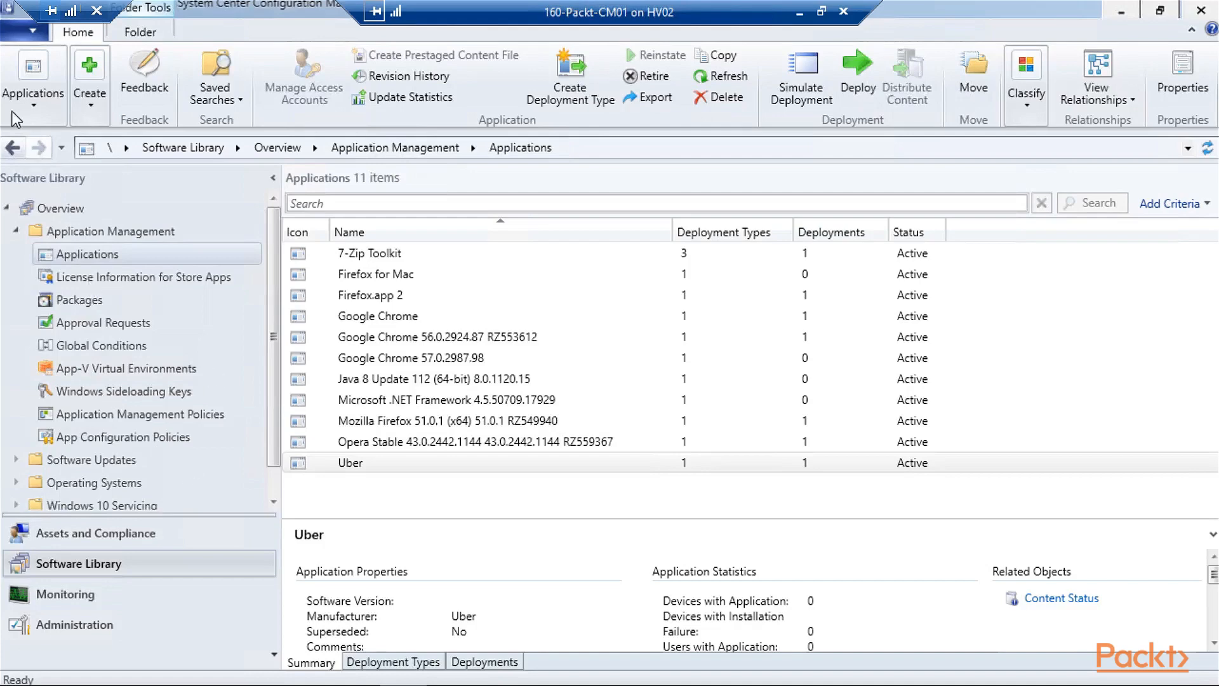
click(90, 92)
click(44, 163)
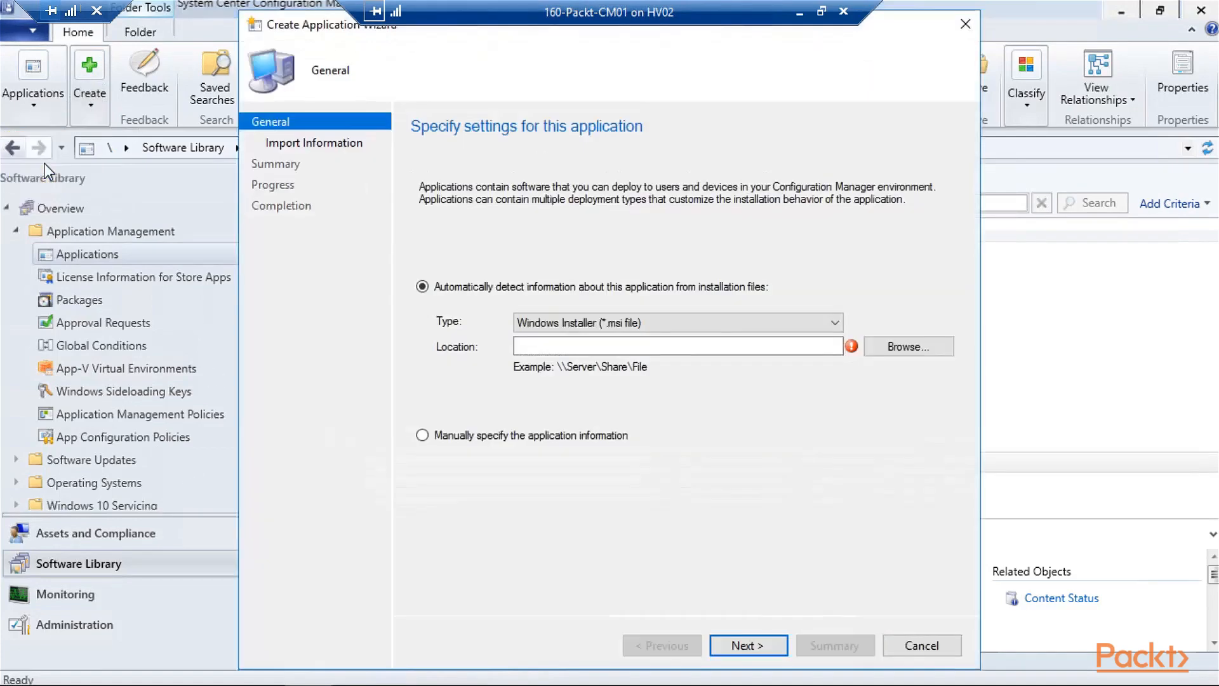
click(699, 320)
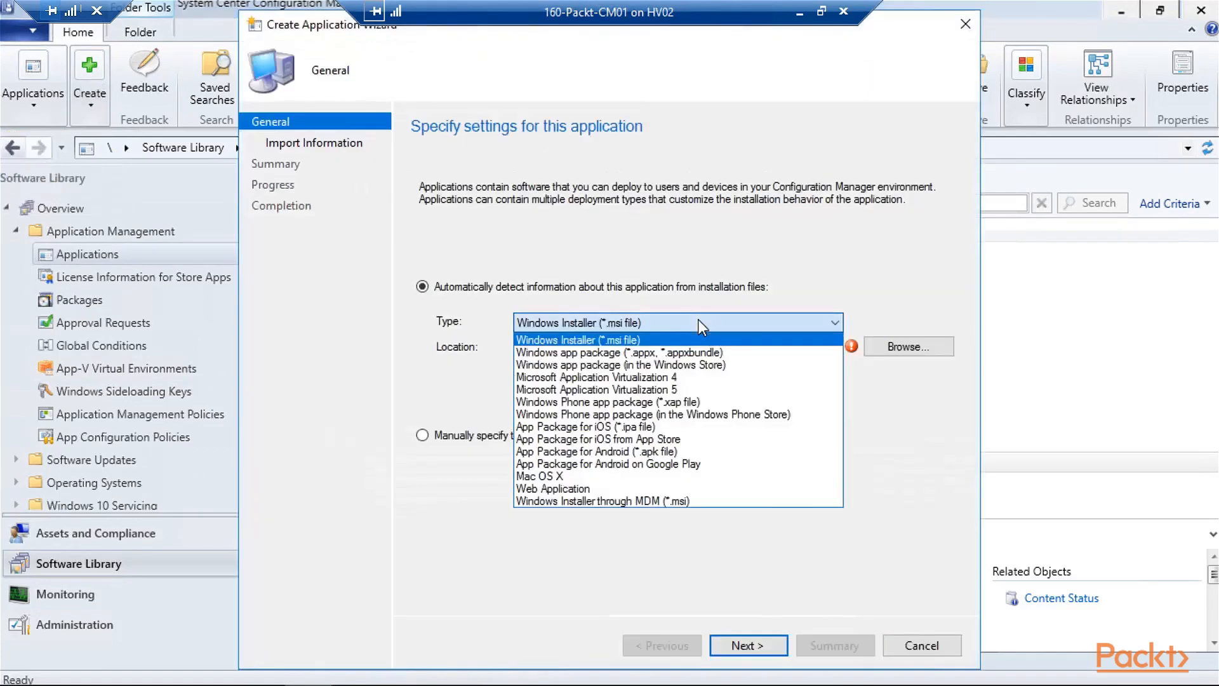
click(623, 489)
click(627, 350)
text(h)
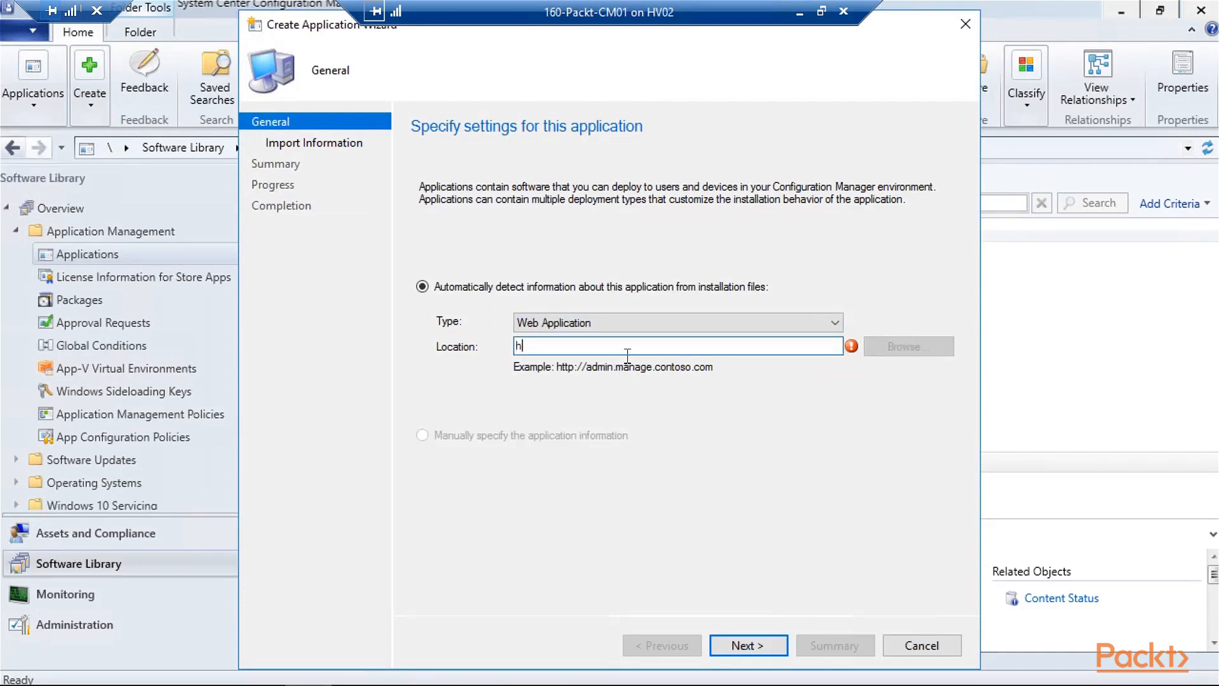
text(ttps://ems.wold)
key(Return)
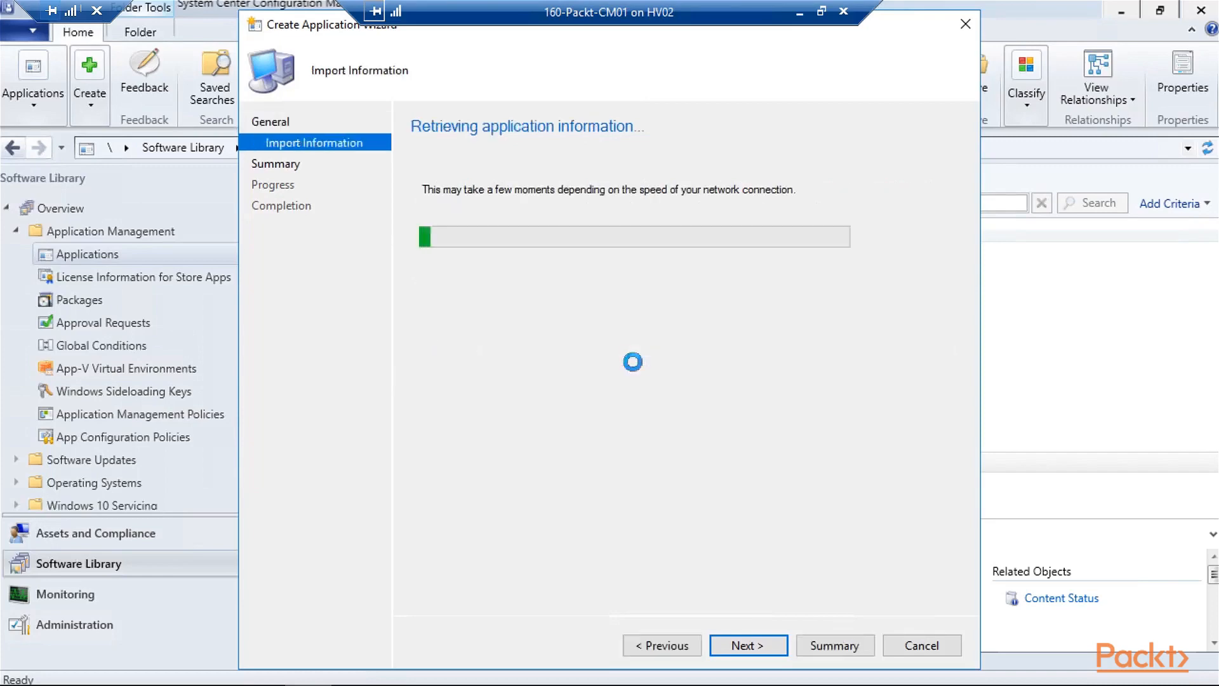
click(744, 646)
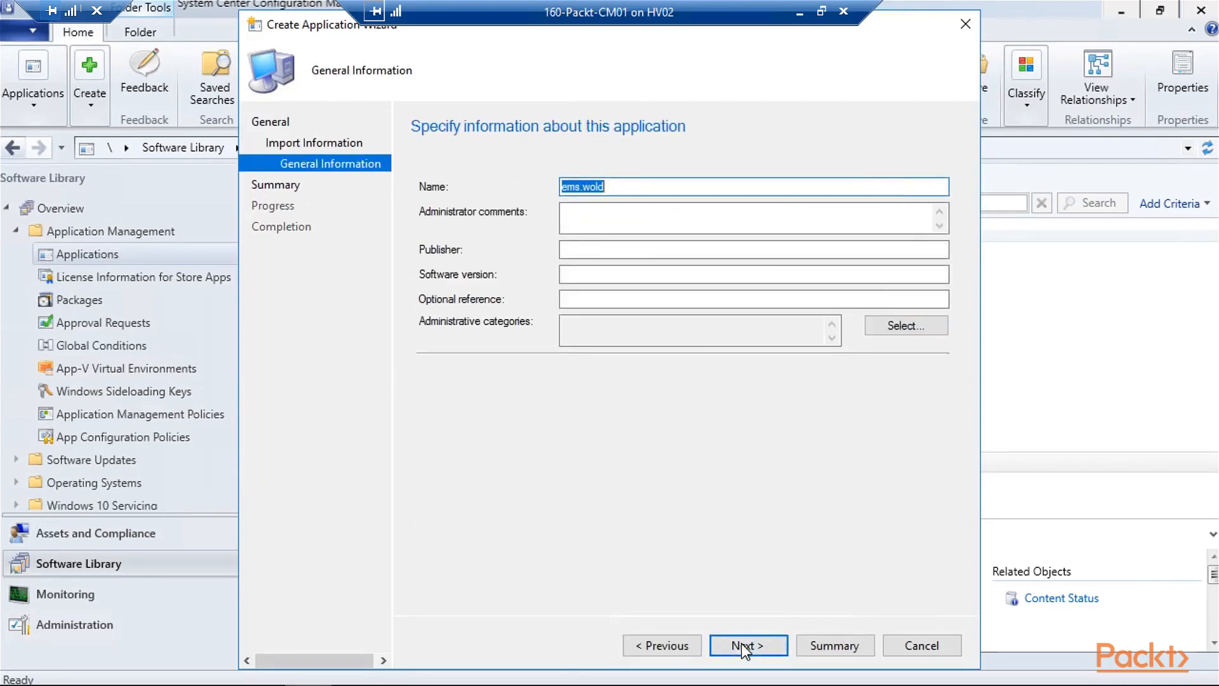
- Name the application 'ems.wold blog' and finish the wizard
key(End)
text(blog)
click(767, 646)
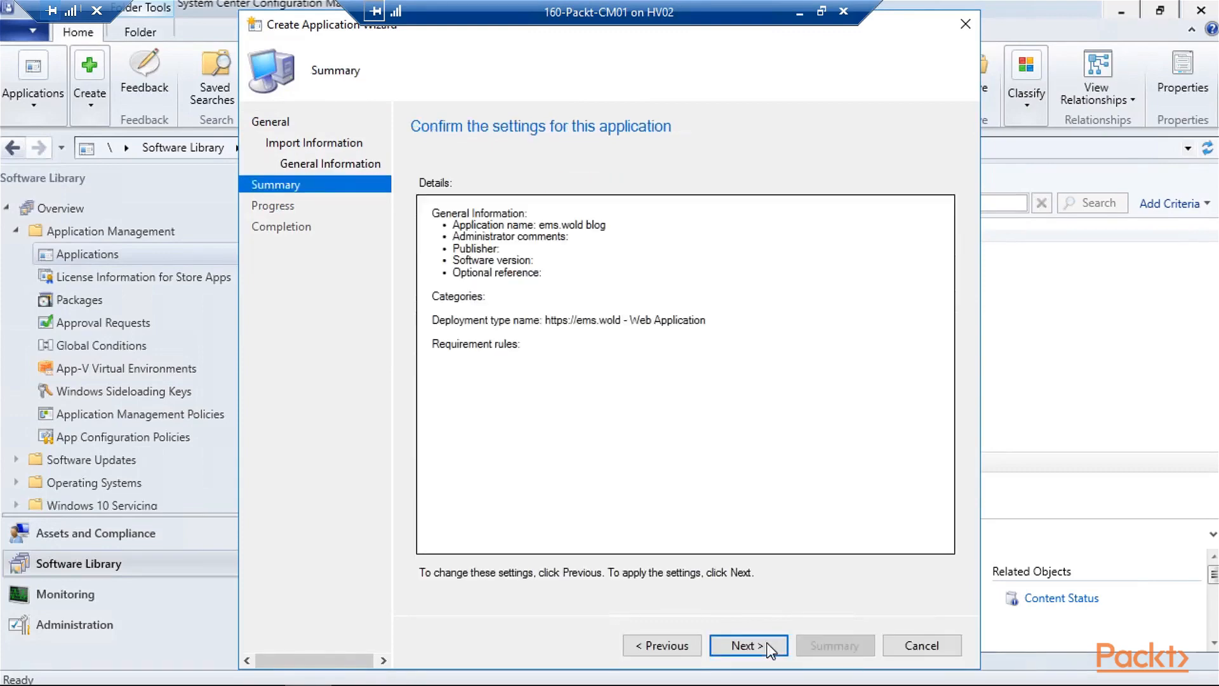
click(767, 646)
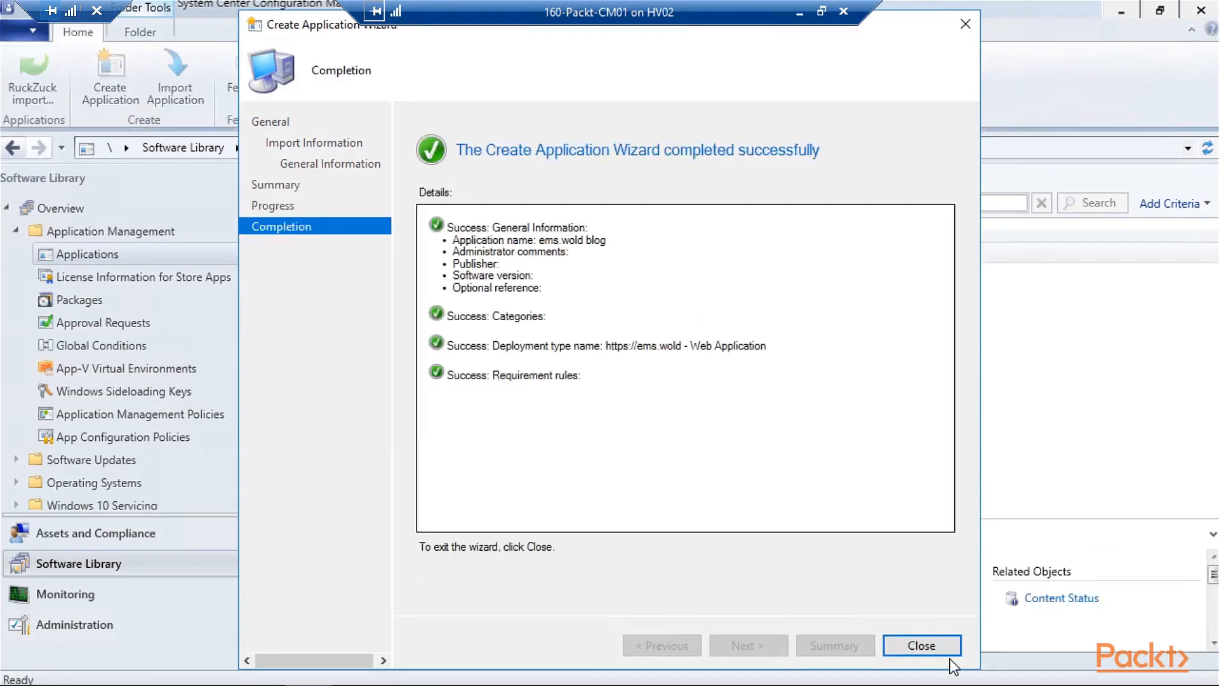
click(921, 645)
- Start deploying ems.wold blog to the Cloud Used collection
click(374, 274)
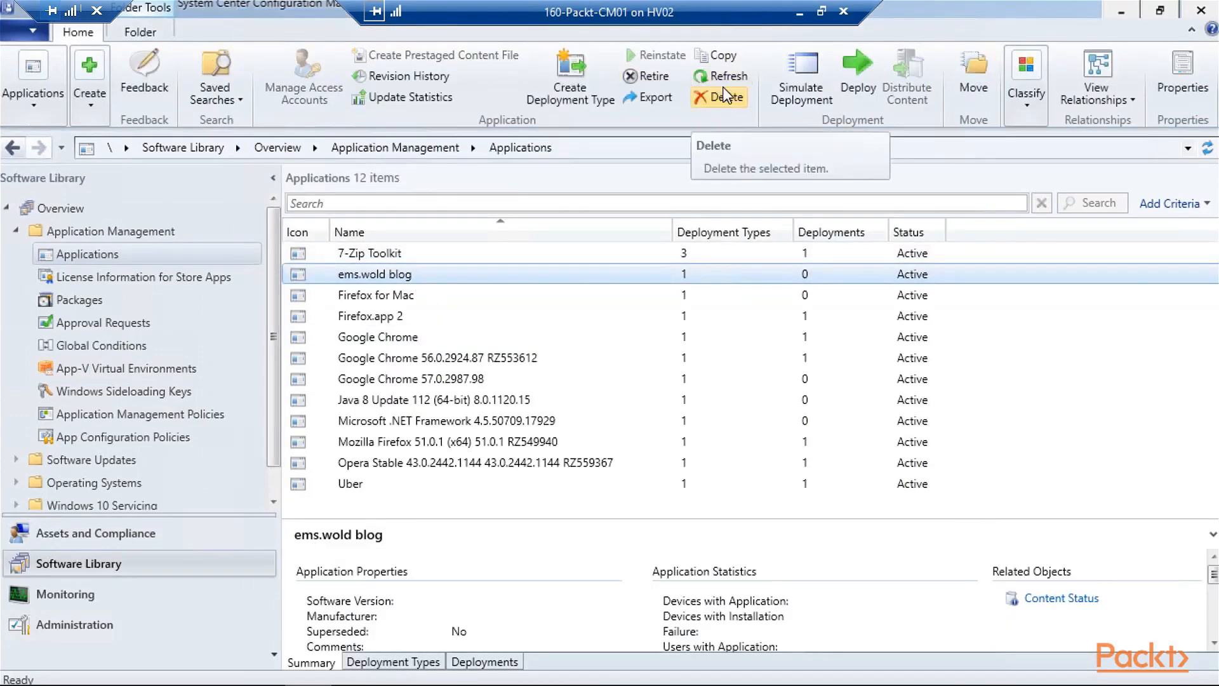
click(858, 86)
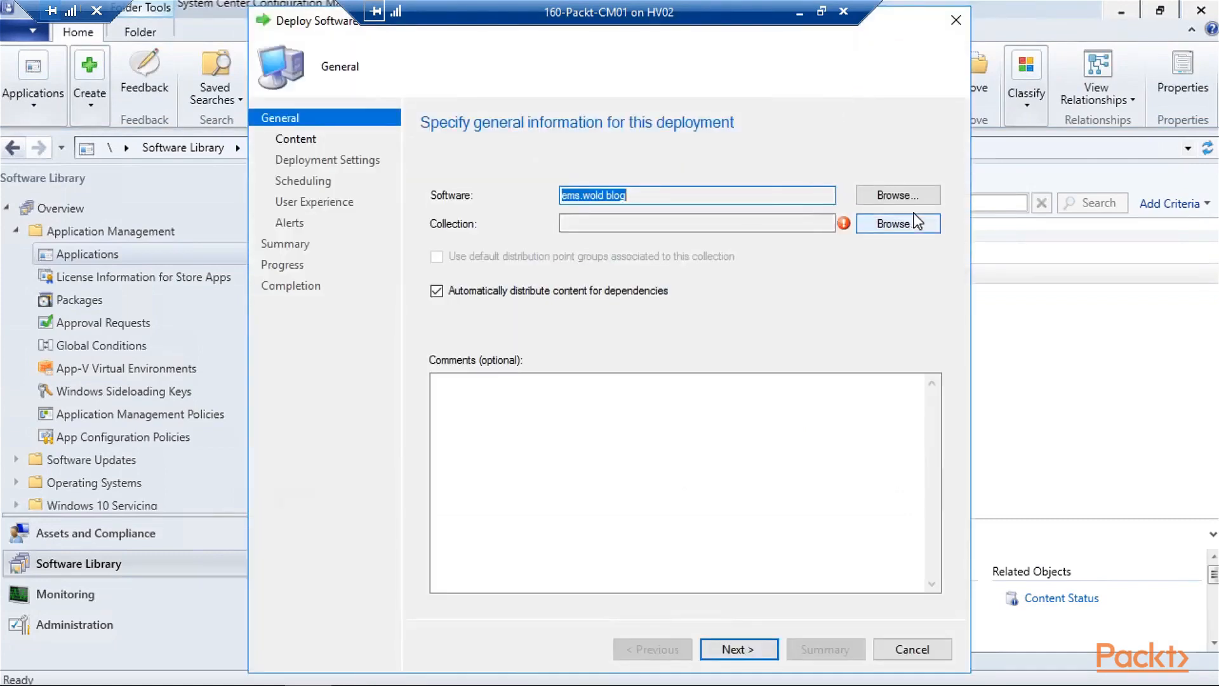
click(919, 224)
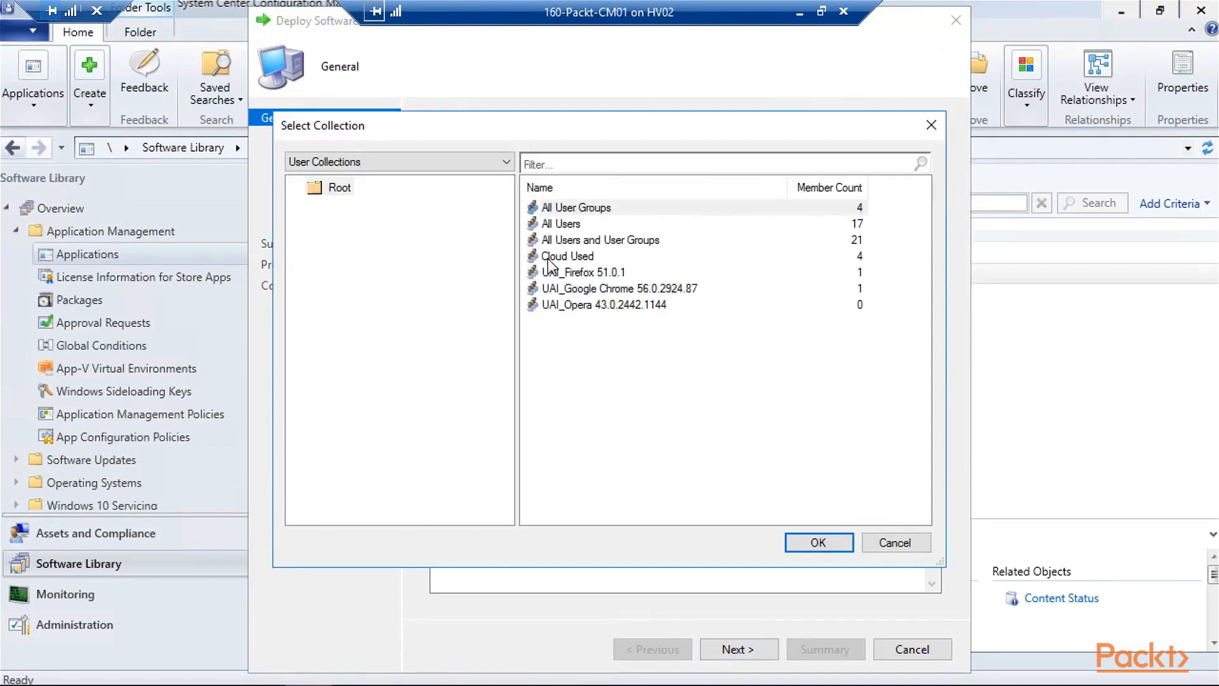
click(562, 257)
click(820, 540)
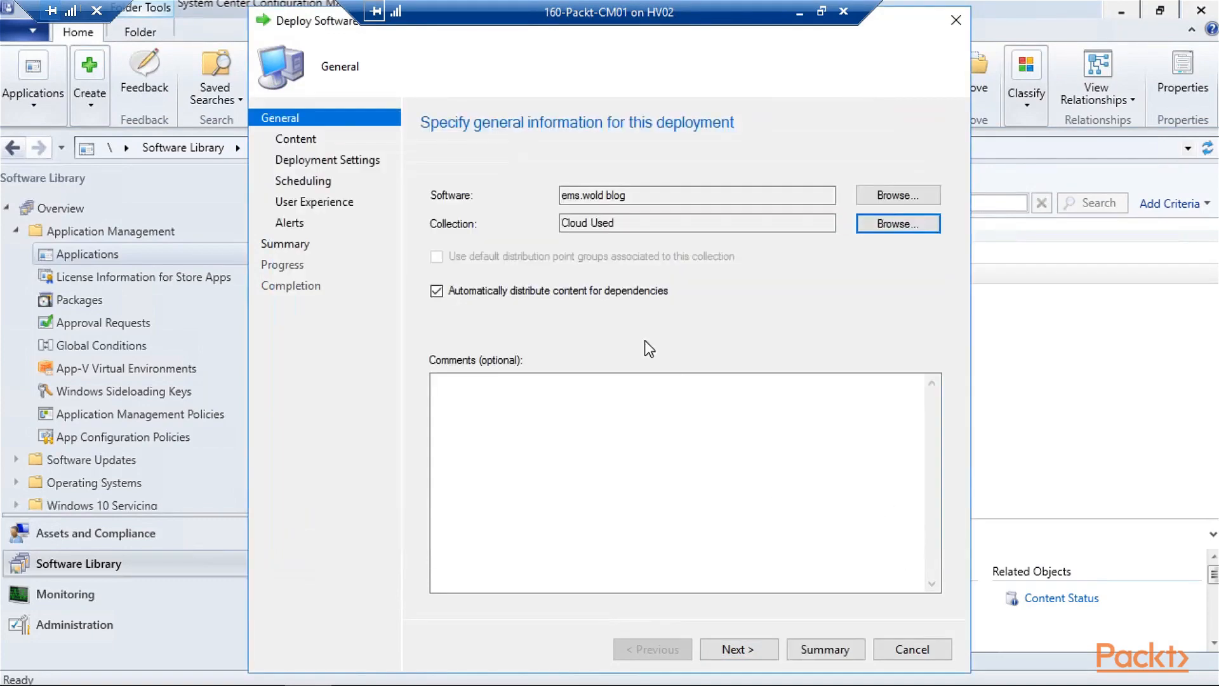
click(757, 649)
click(739, 648)
- Set the deployment purpose to Required and complete the deployment wizard
click(645, 223)
click(645, 248)
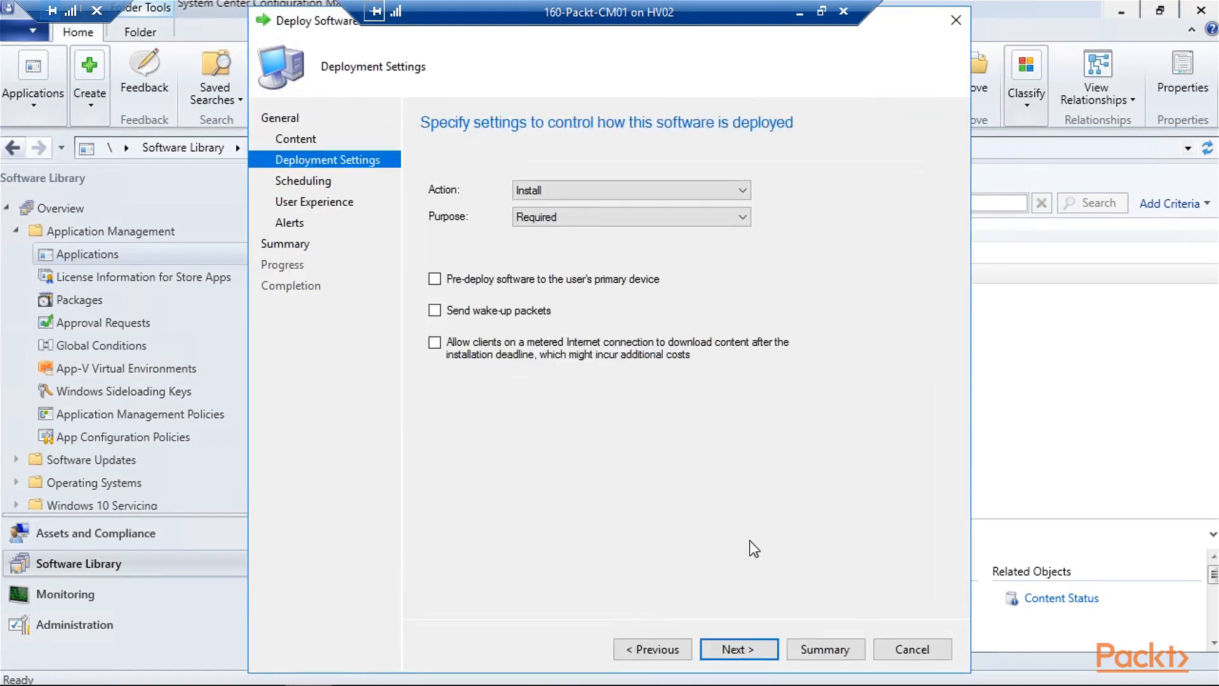
click(750, 645)
click(750, 648)
click(740, 649)
click(733, 649)
click(737, 649)
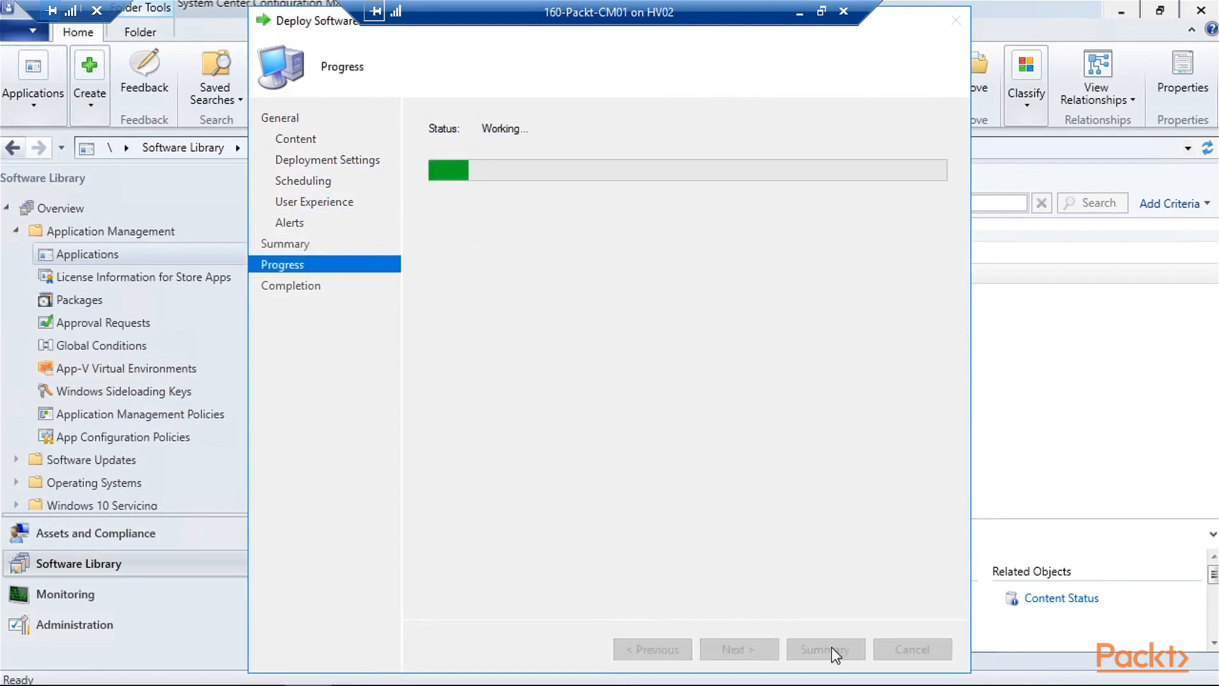
click(912, 649)
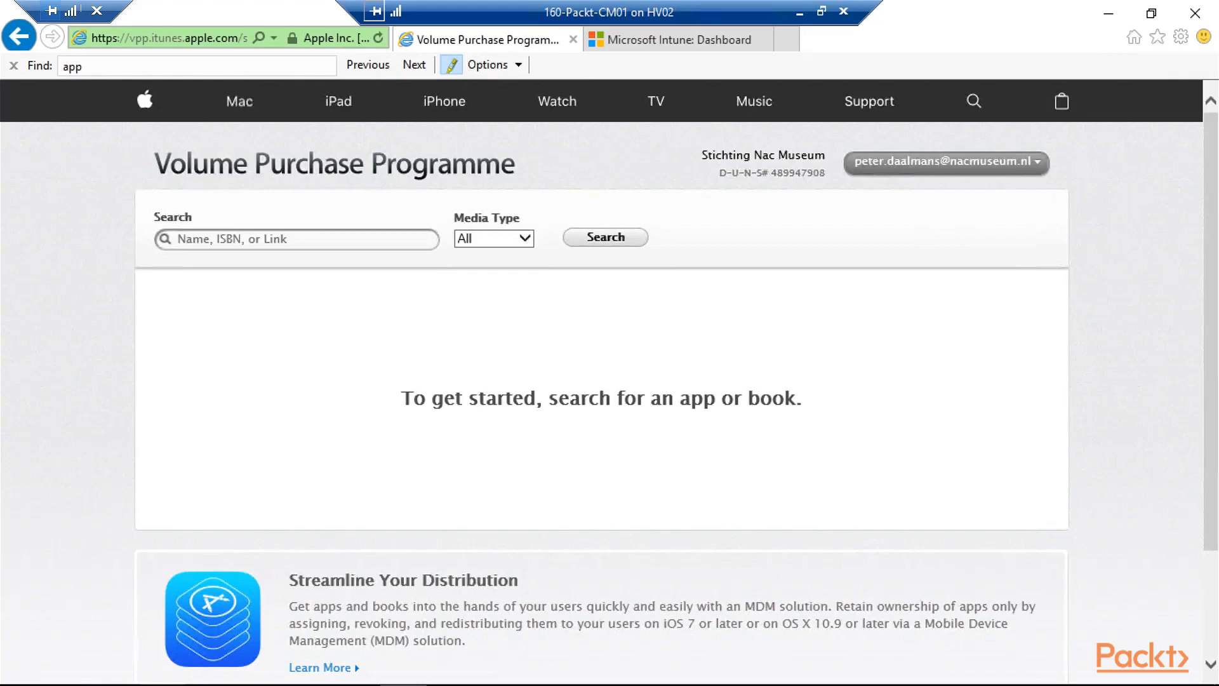
- Download the VPP token from Account Summary, save it to the Desktop, and minimize the browser
click(976, 166)
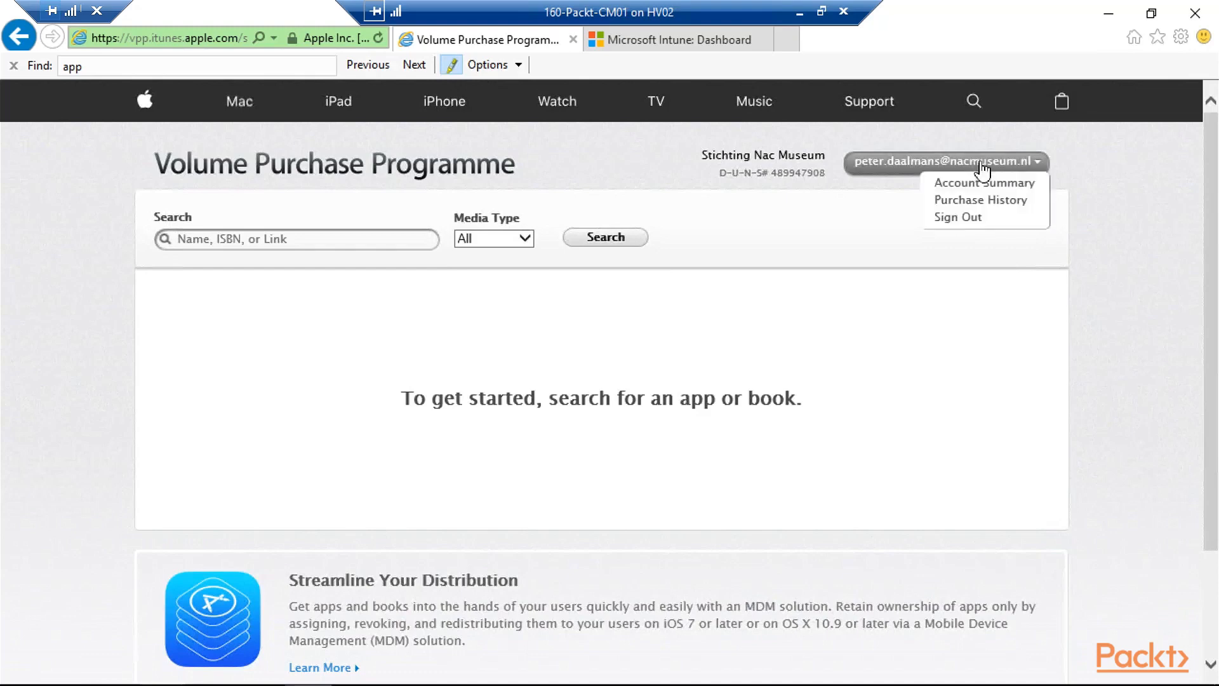
click(1022, 190)
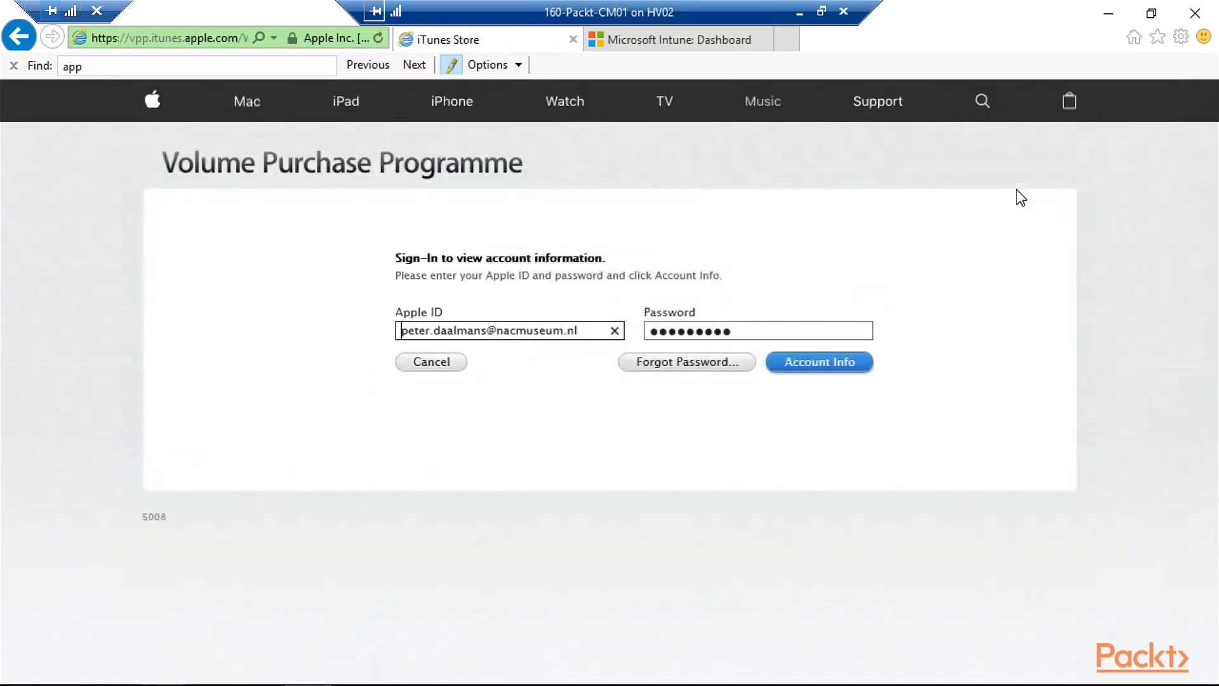
click(807, 373)
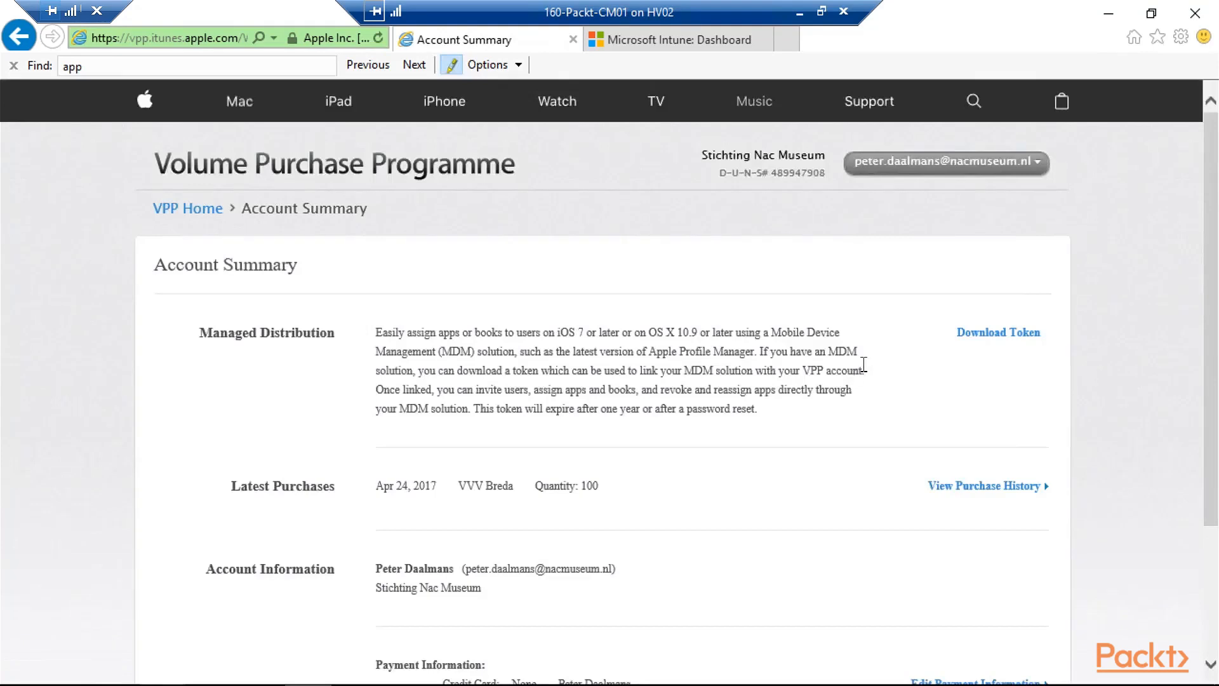
click(990, 345)
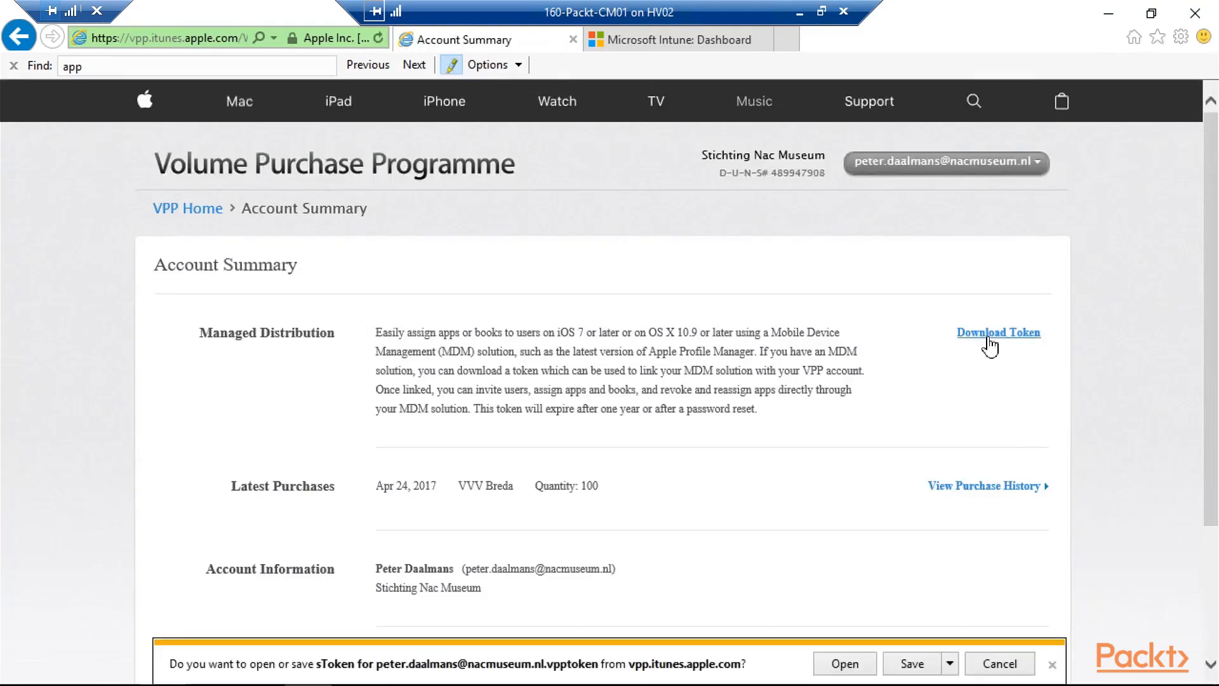
click(949, 663)
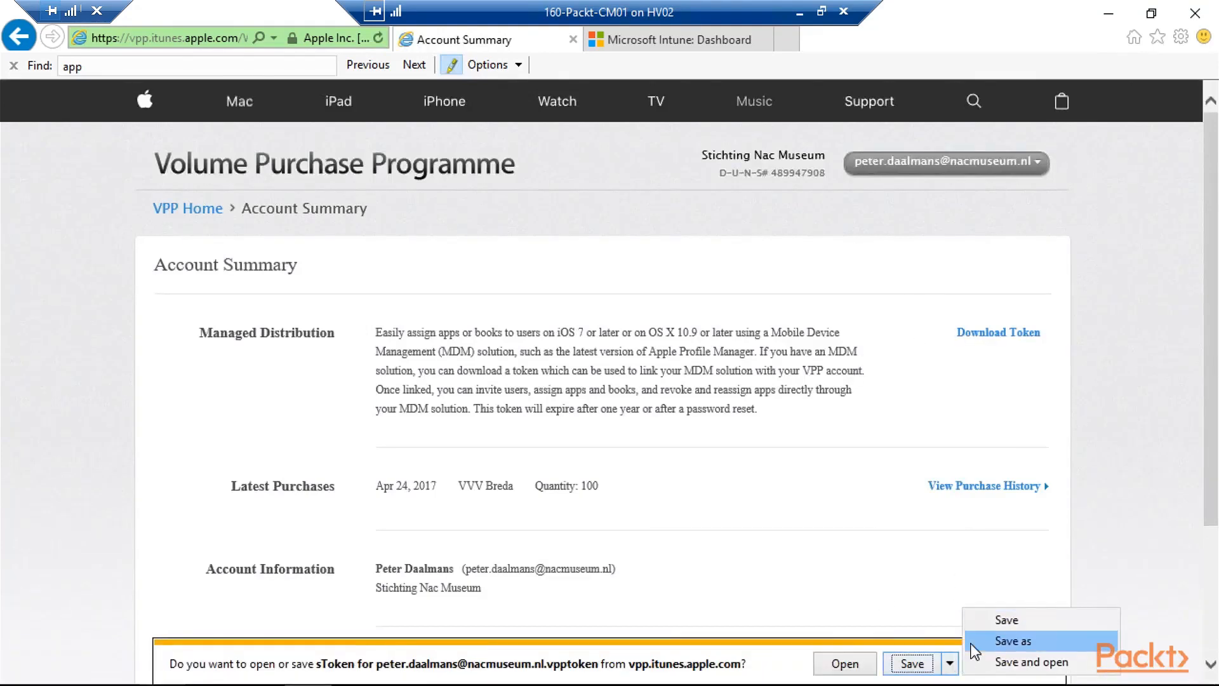
click(981, 643)
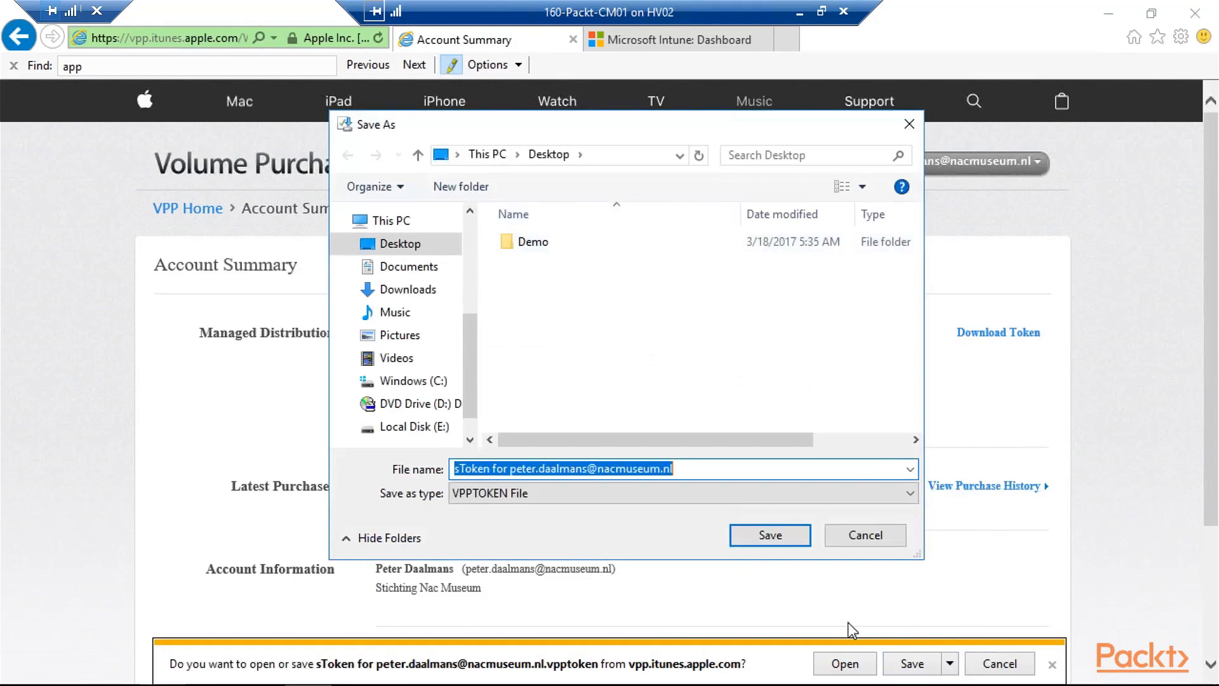
click(771, 539)
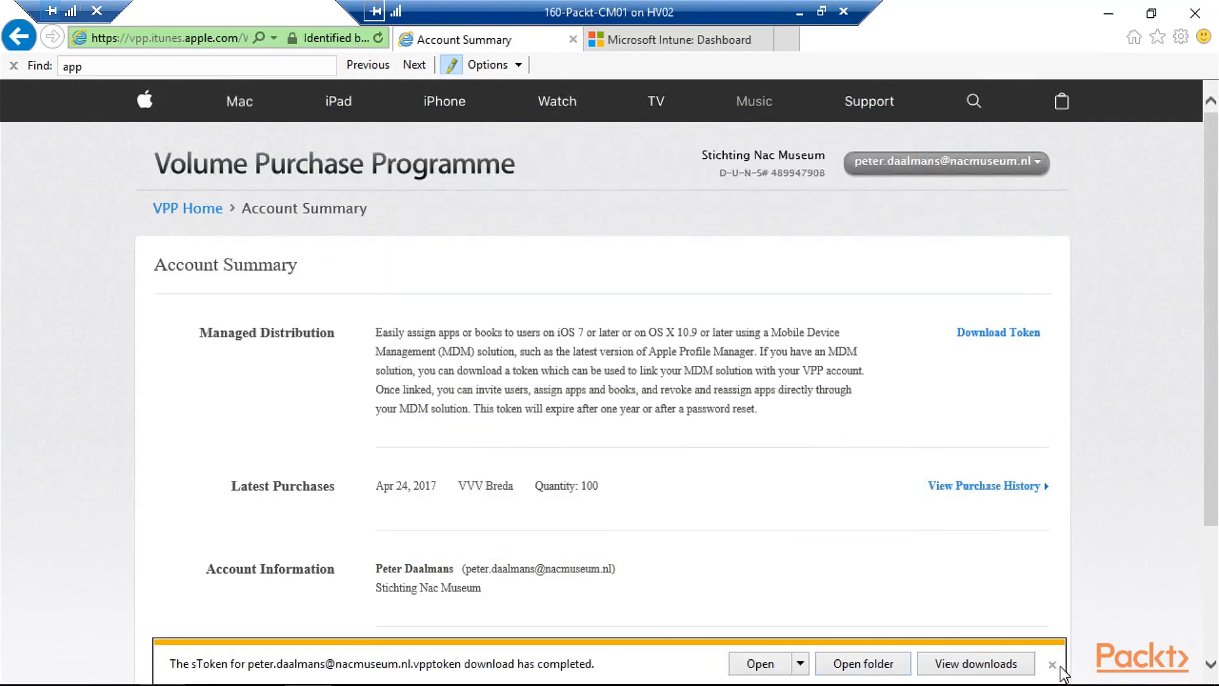
click(1108, 14)
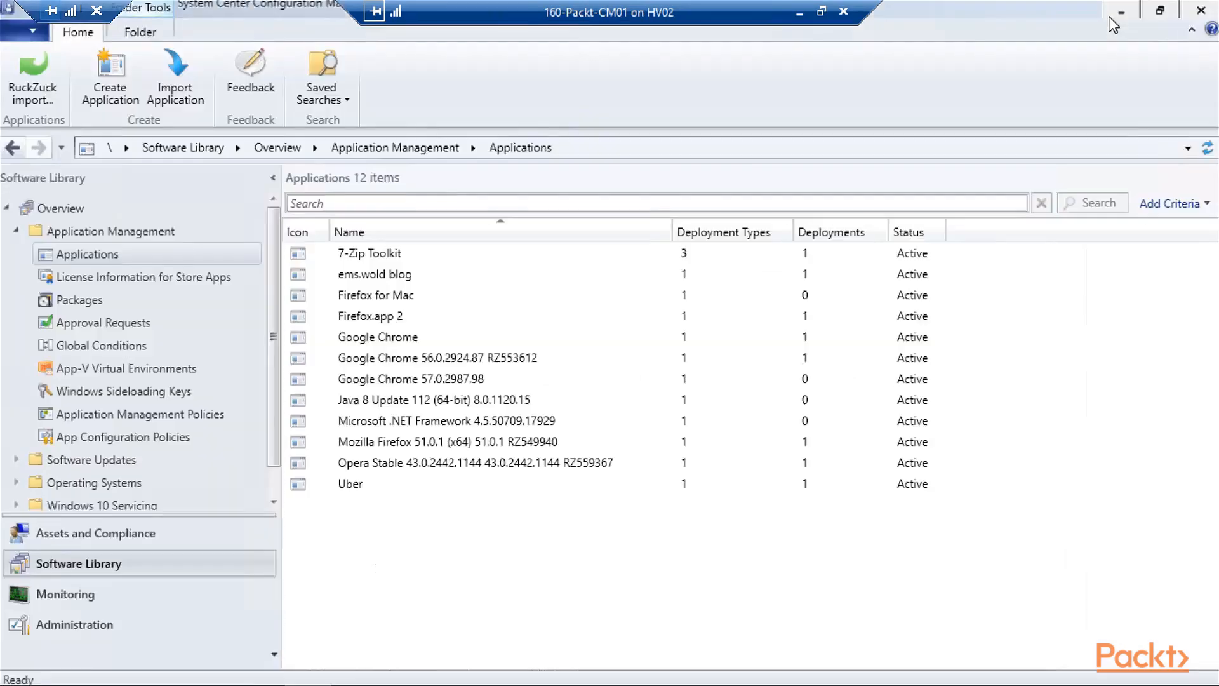
- Add an Apple VPP token named 'Apple VPP' under Cloud Services, selecting the downloaded token file
click(102, 622)
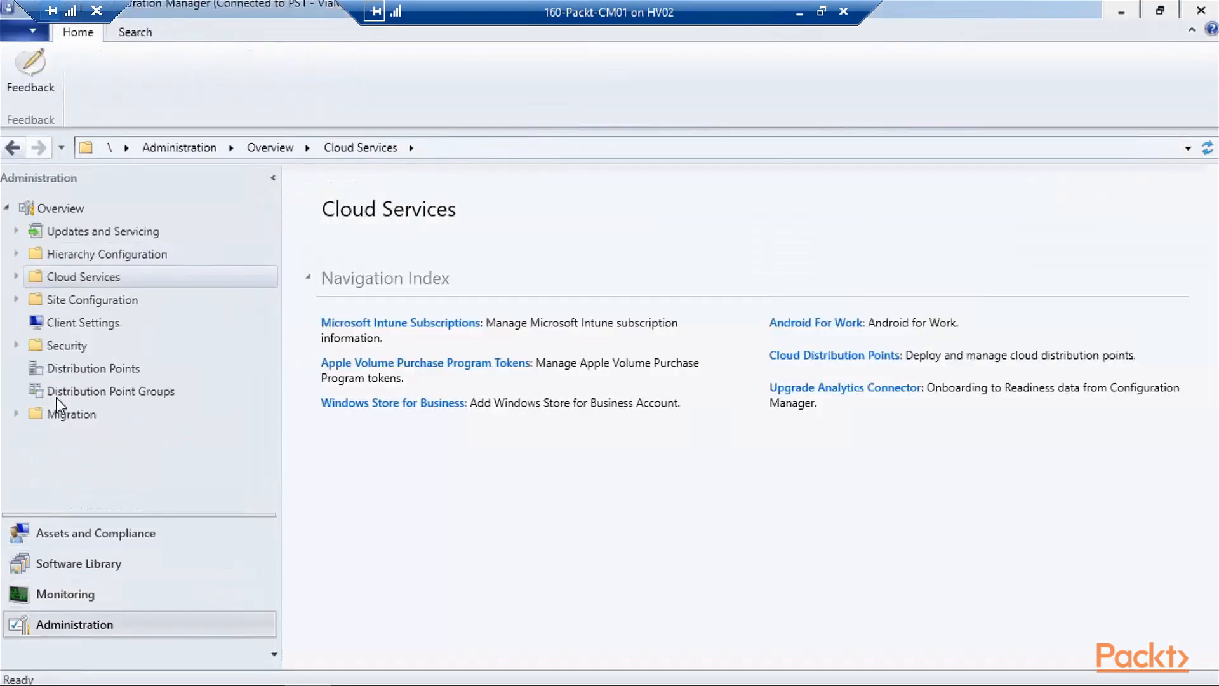
click(15, 276)
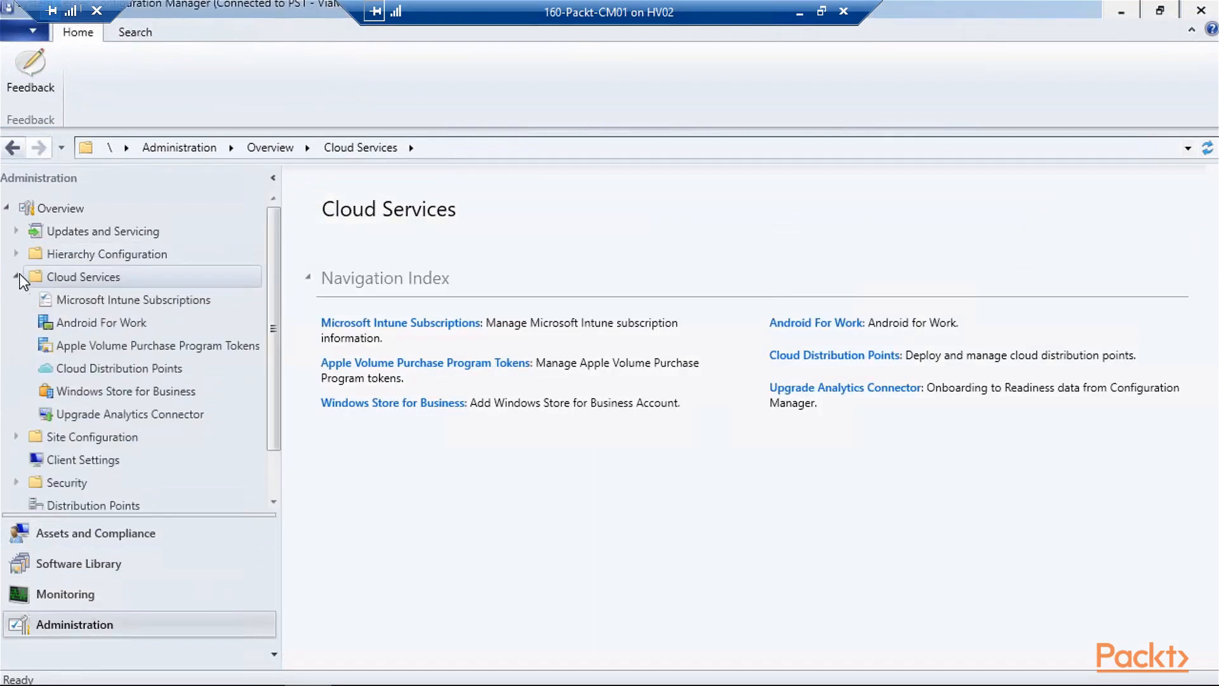
click(52, 353)
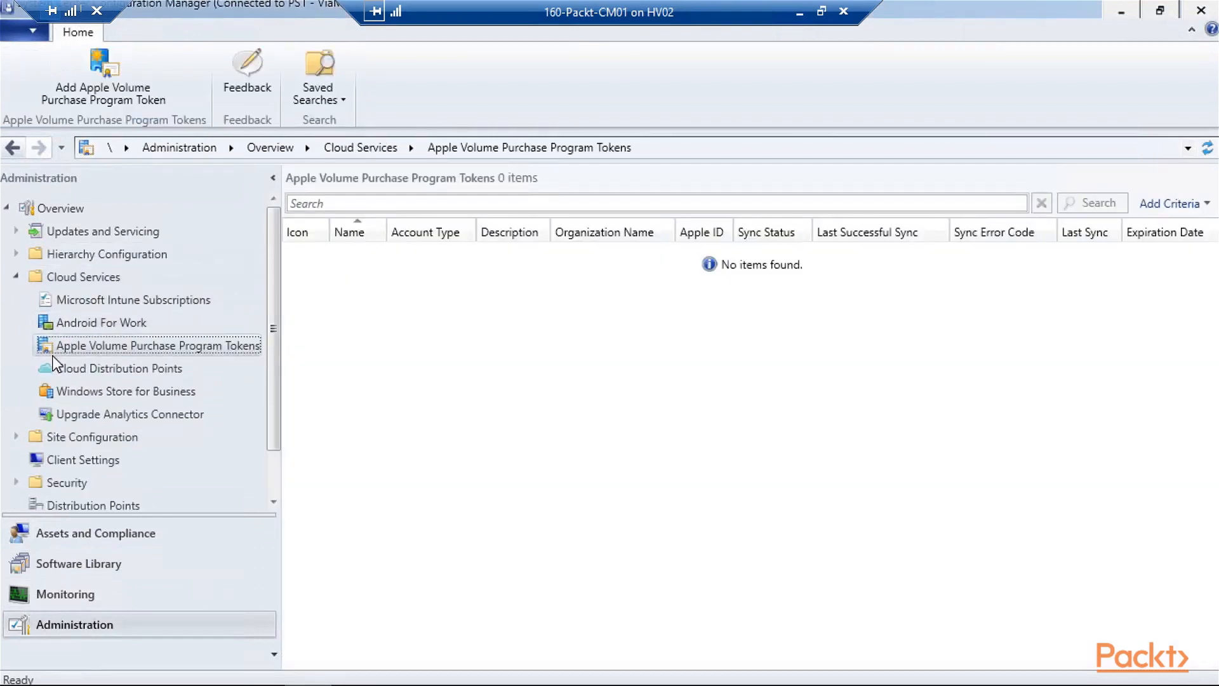
click(126, 71)
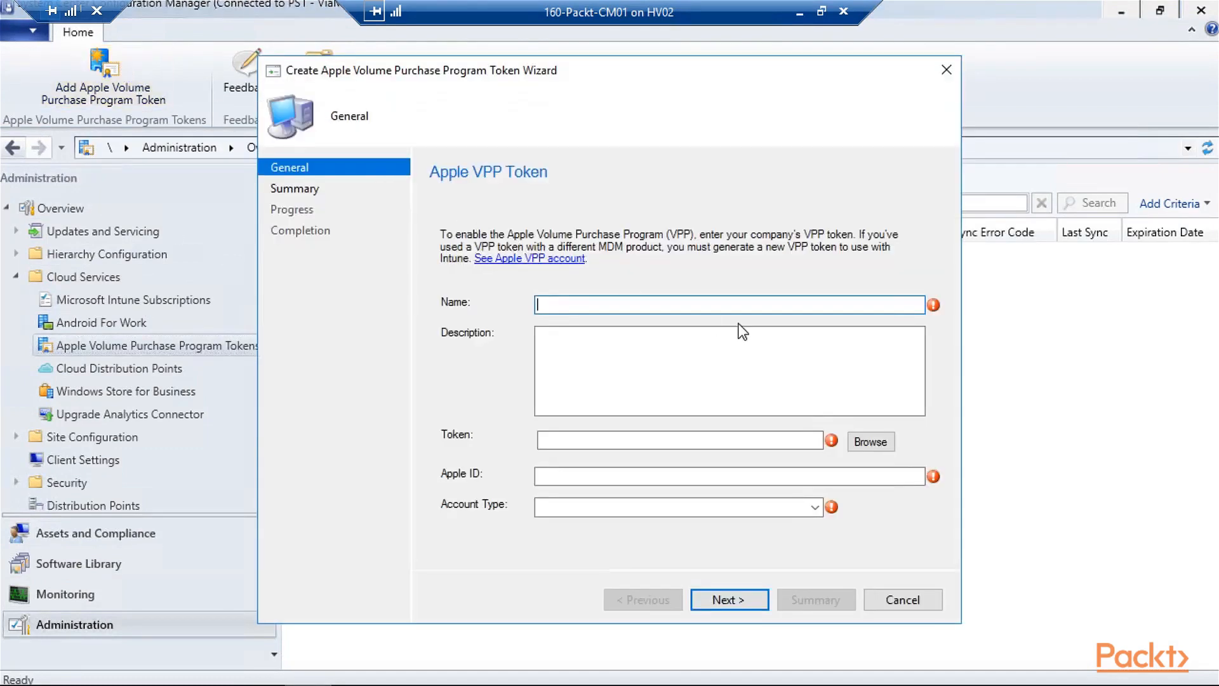
text(Apple VPP)
key(Tab)
key(Tab)
click(869, 442)
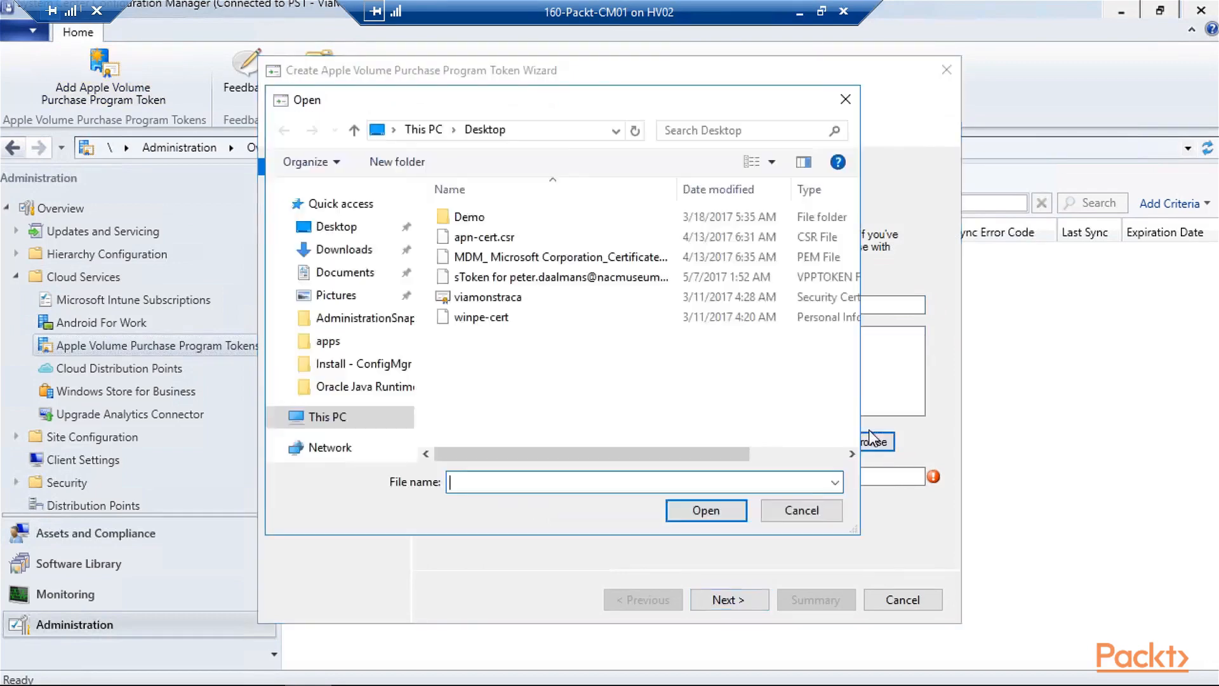
double_click(554, 286)
- Enter the account's Apple ID, set account type to Business, and finish uploading the token
click(631, 477)
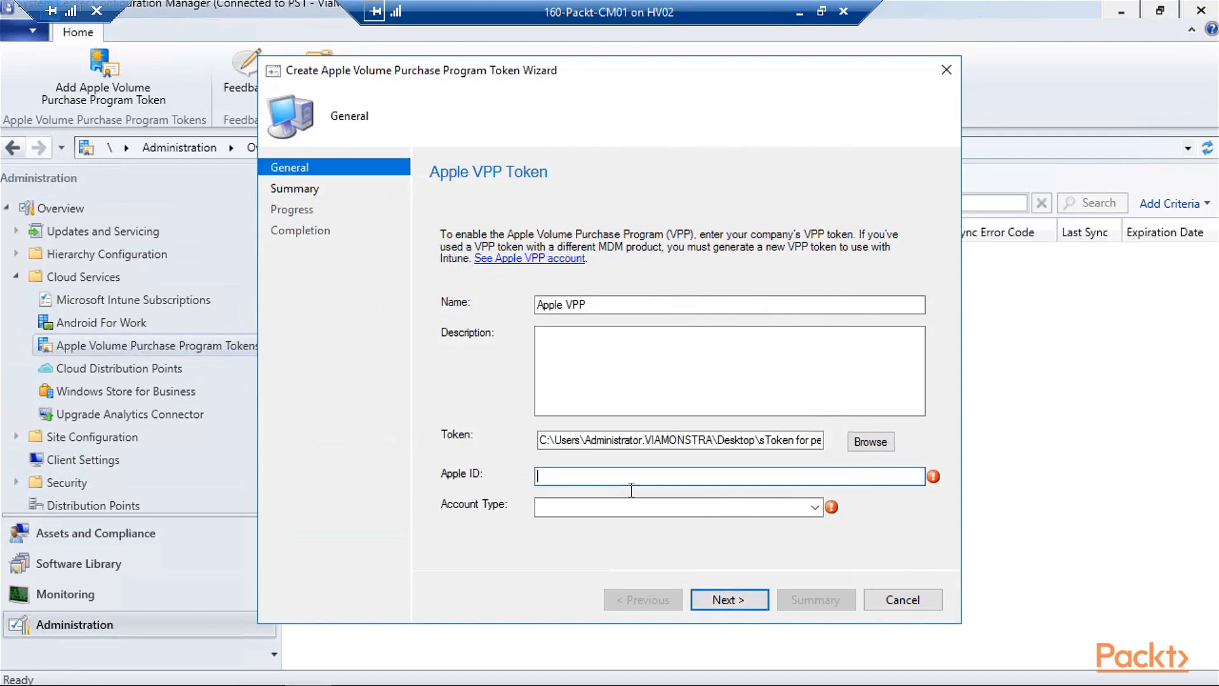
click(684, 514)
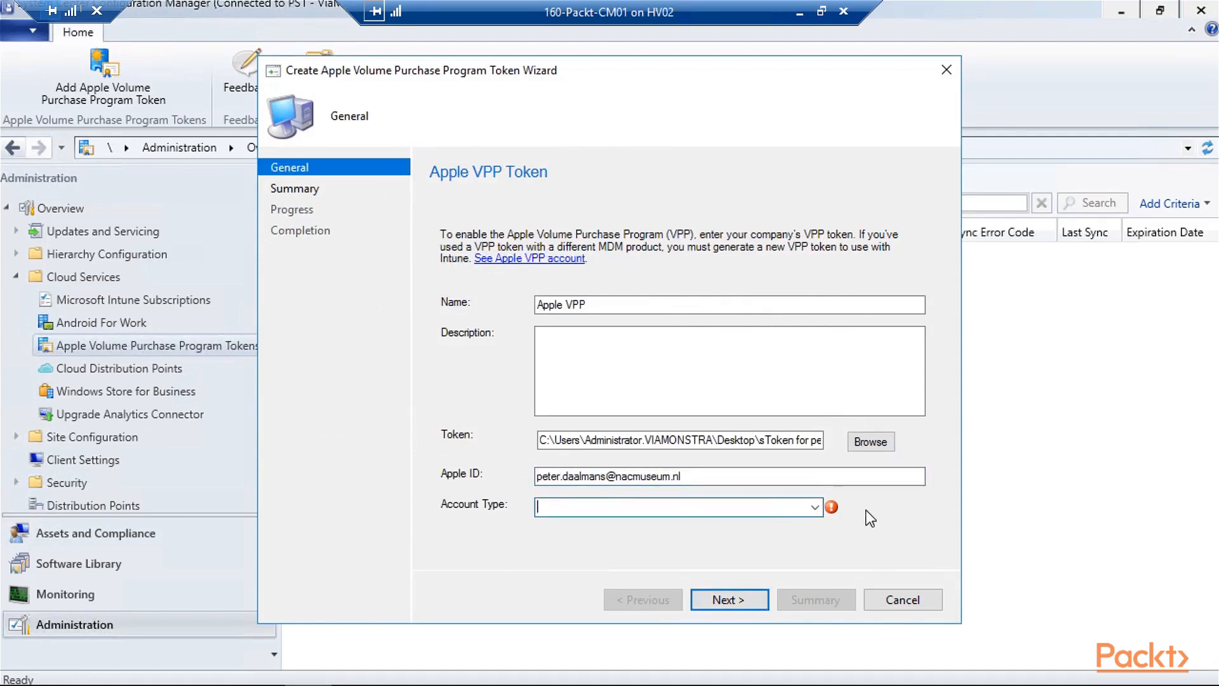
click(815, 508)
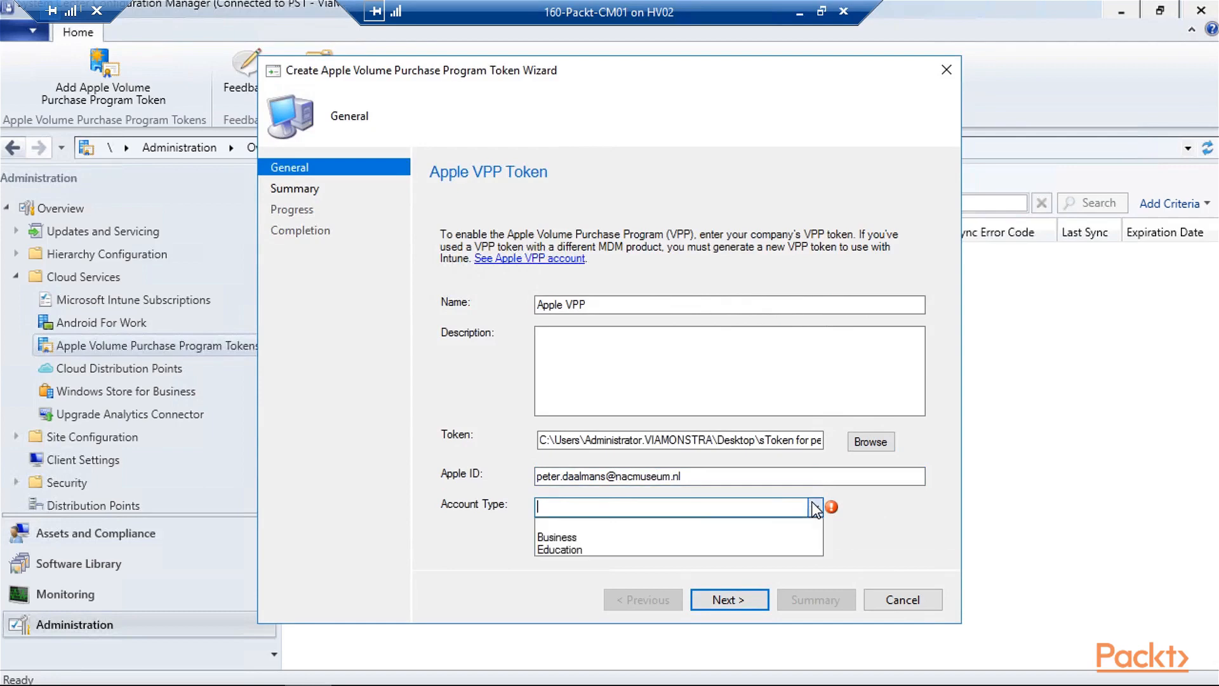
click(803, 539)
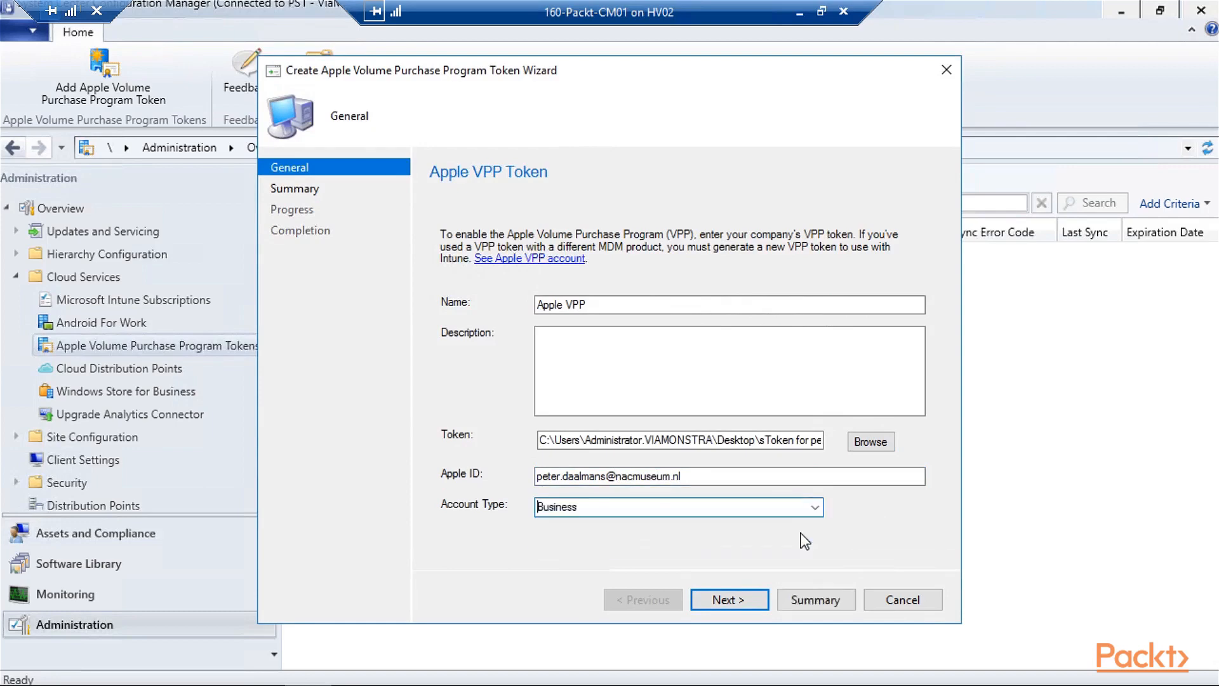
click(731, 606)
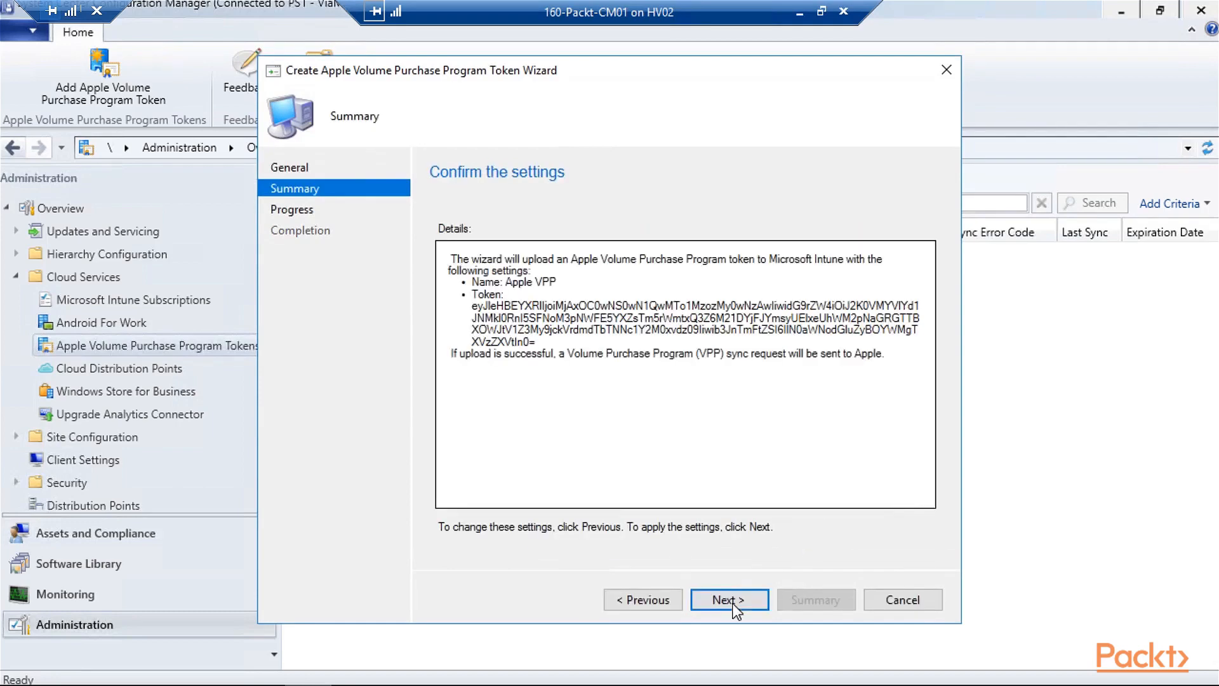
click(733, 604)
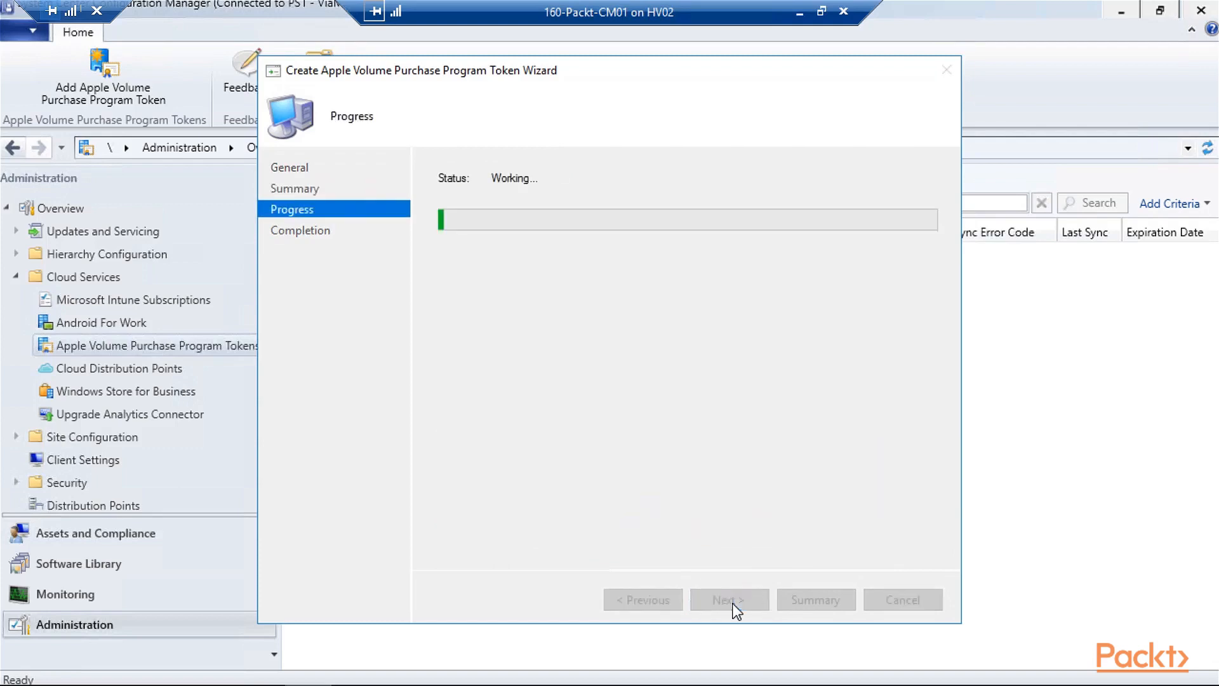
click(414, 189)
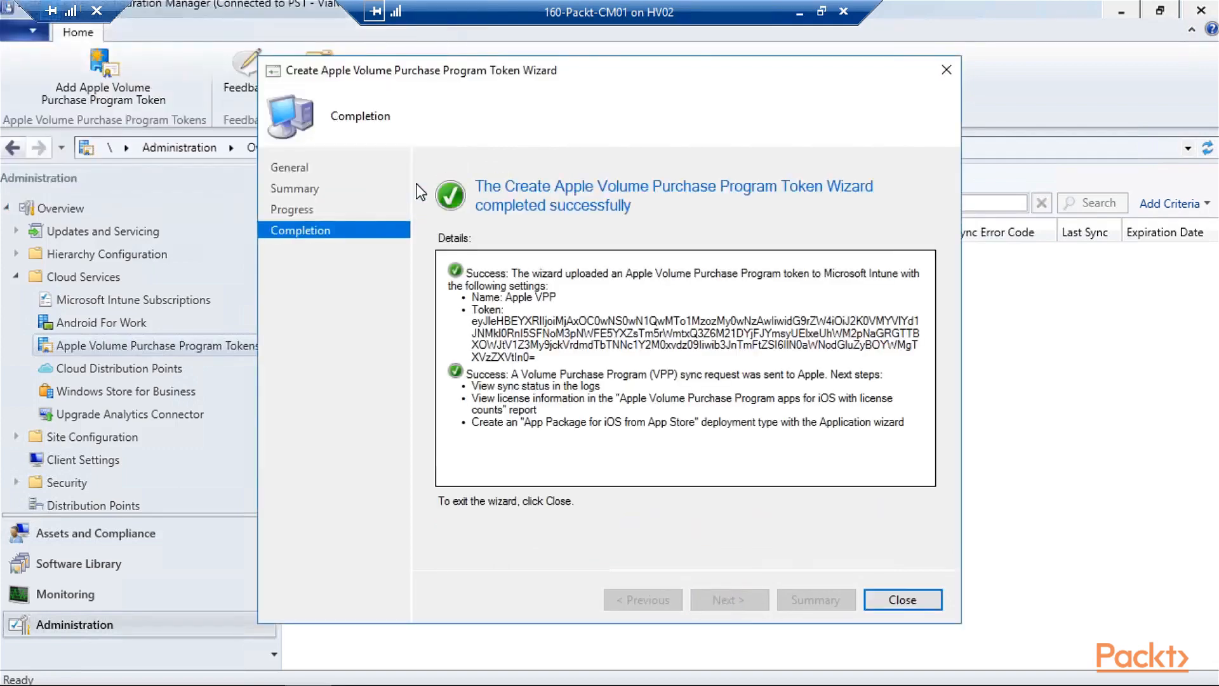
click(927, 605)
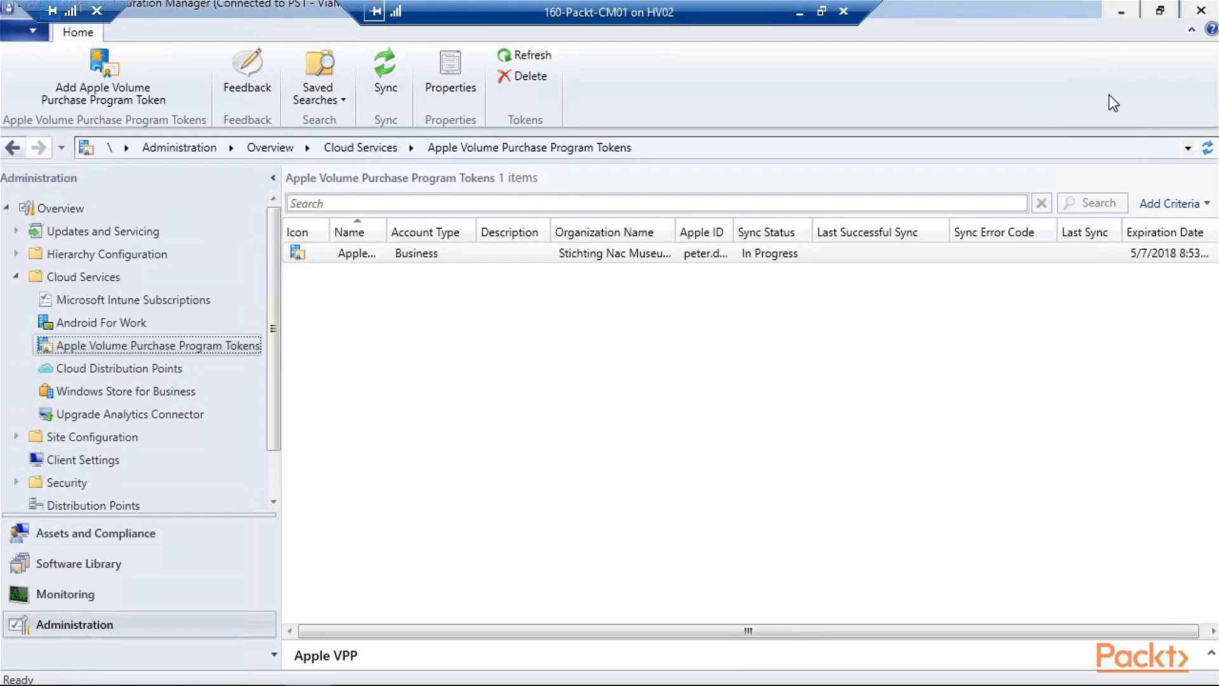
- Search the VPP store for 'Breda' and open the VVV Breda app
key(alt+Tab)
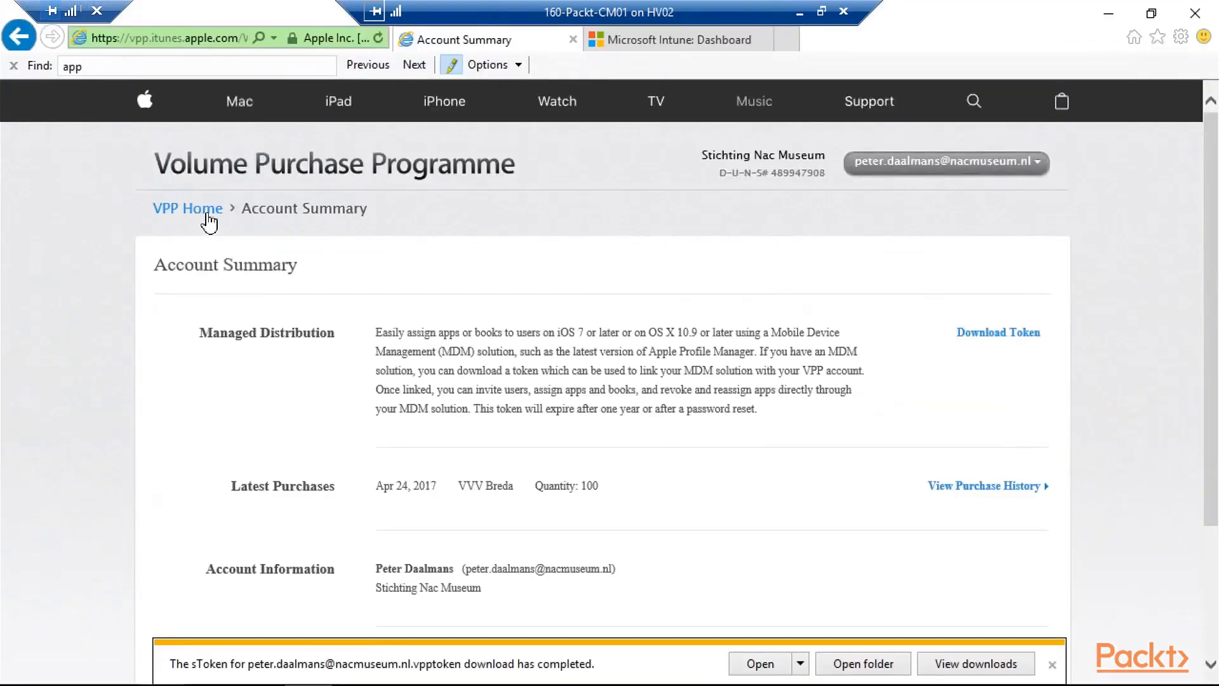
click(207, 216)
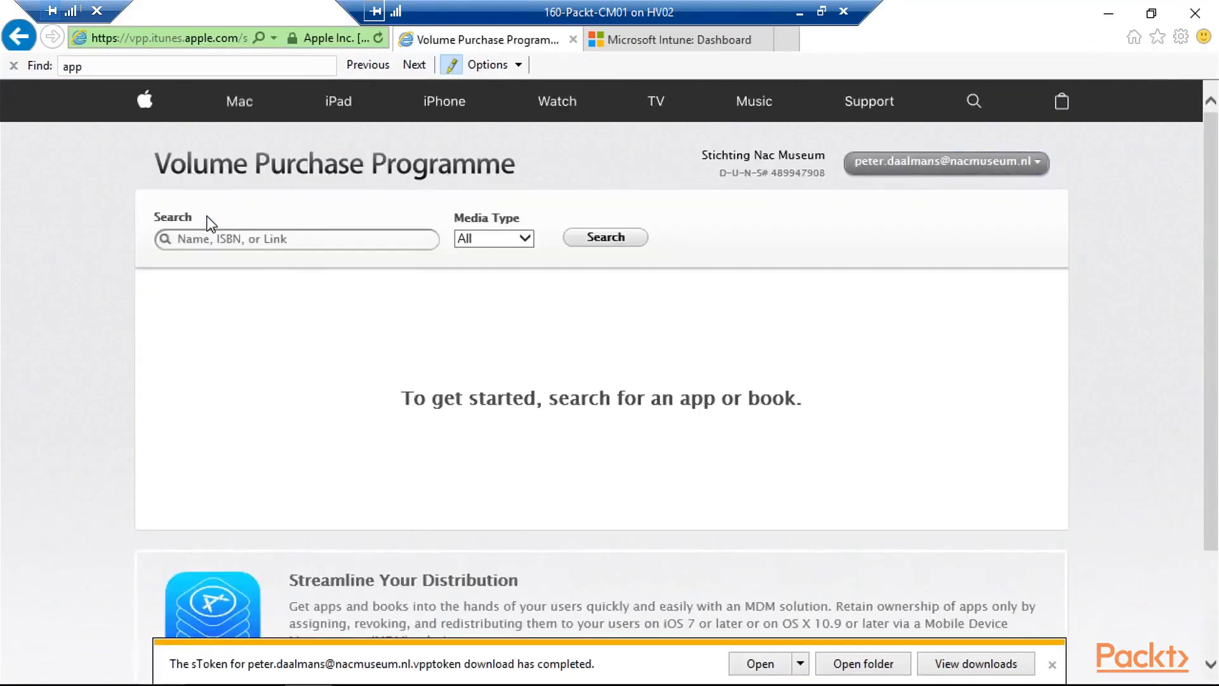
click(241, 245)
text(Breda)
key(Return)
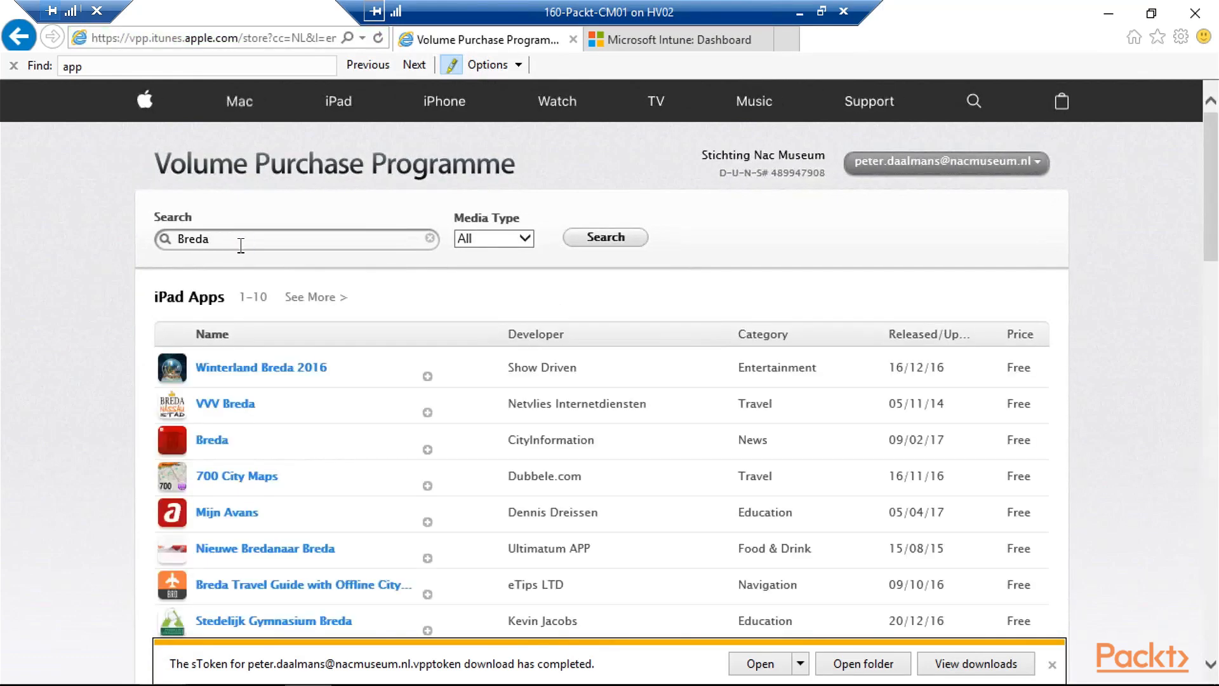
click(428, 414)
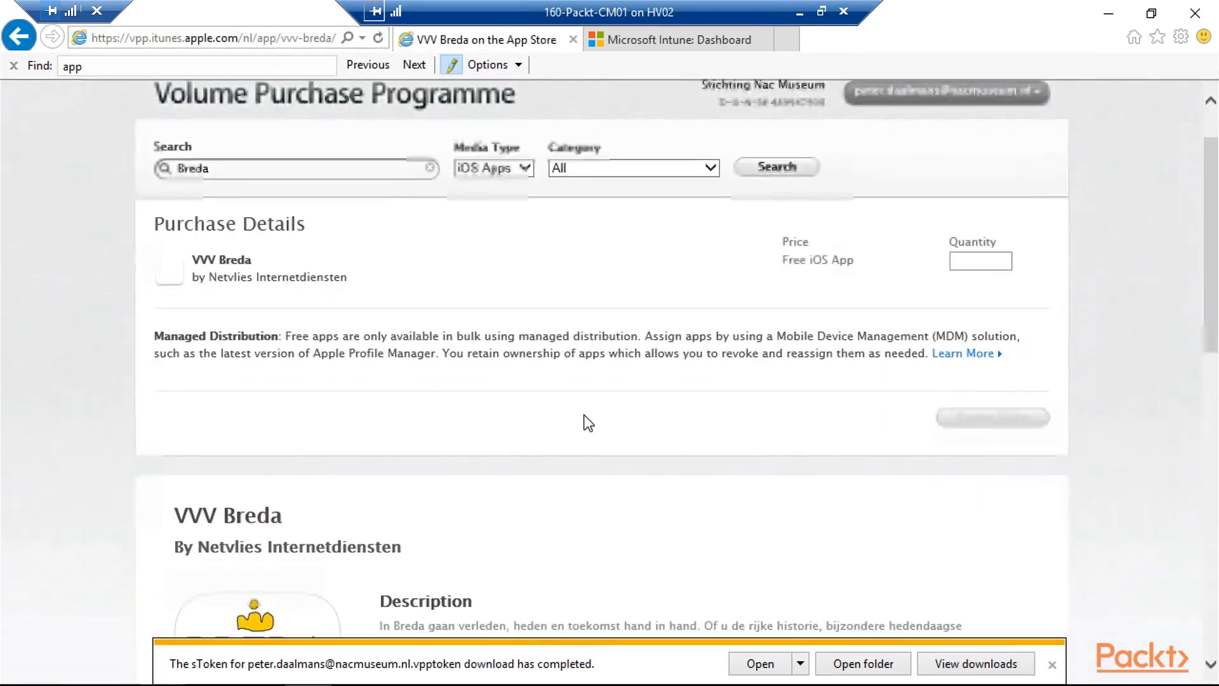
- Order 100 licences of VVV Breda, placing and confirming the purchase
click(962, 264)
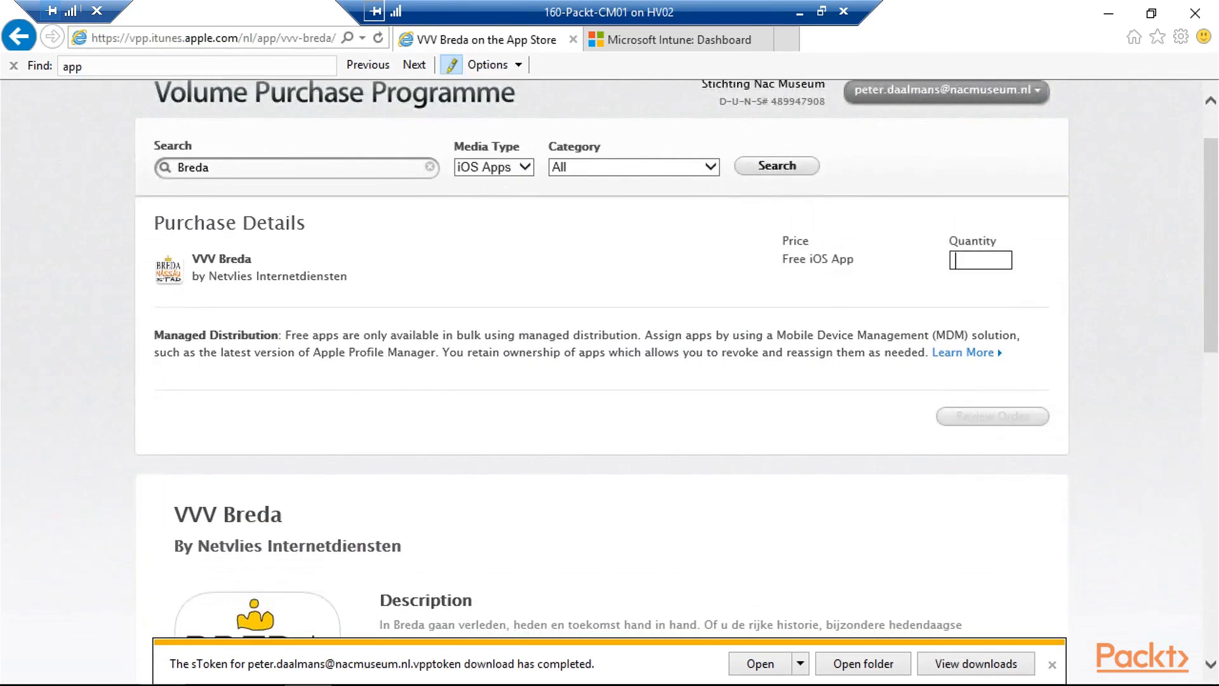
text(100)
click(1006, 425)
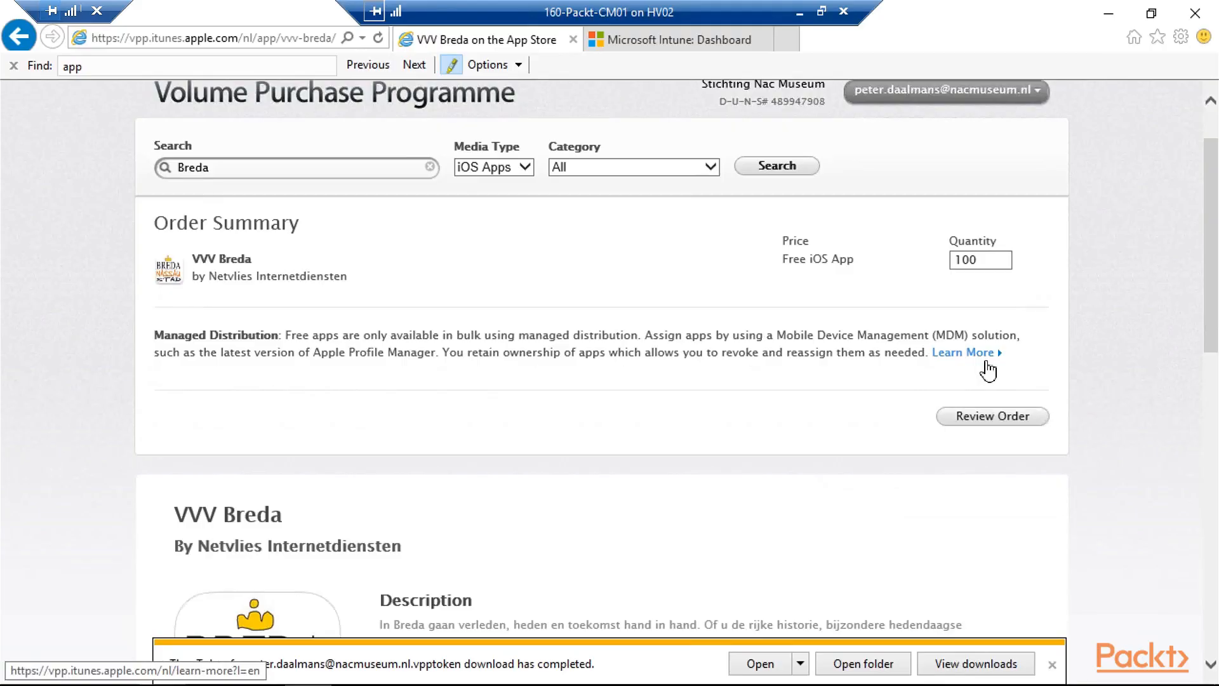
click(1010, 420)
click(1024, 483)
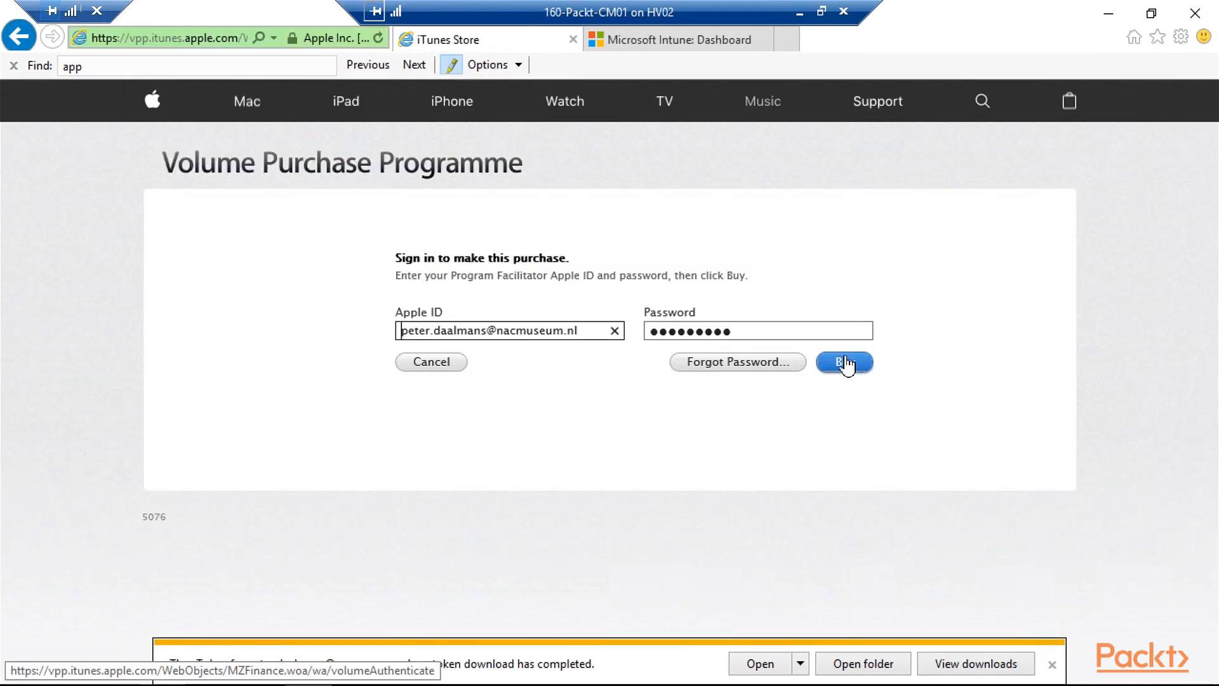
click(844, 364)
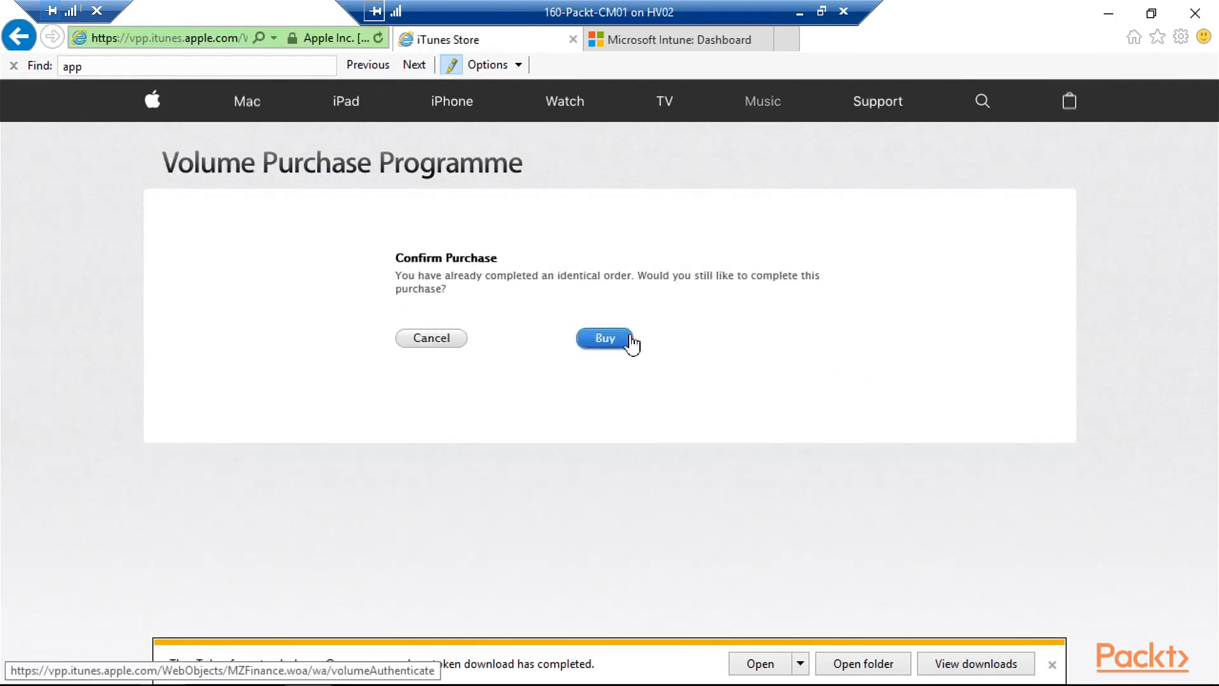
click(632, 342)
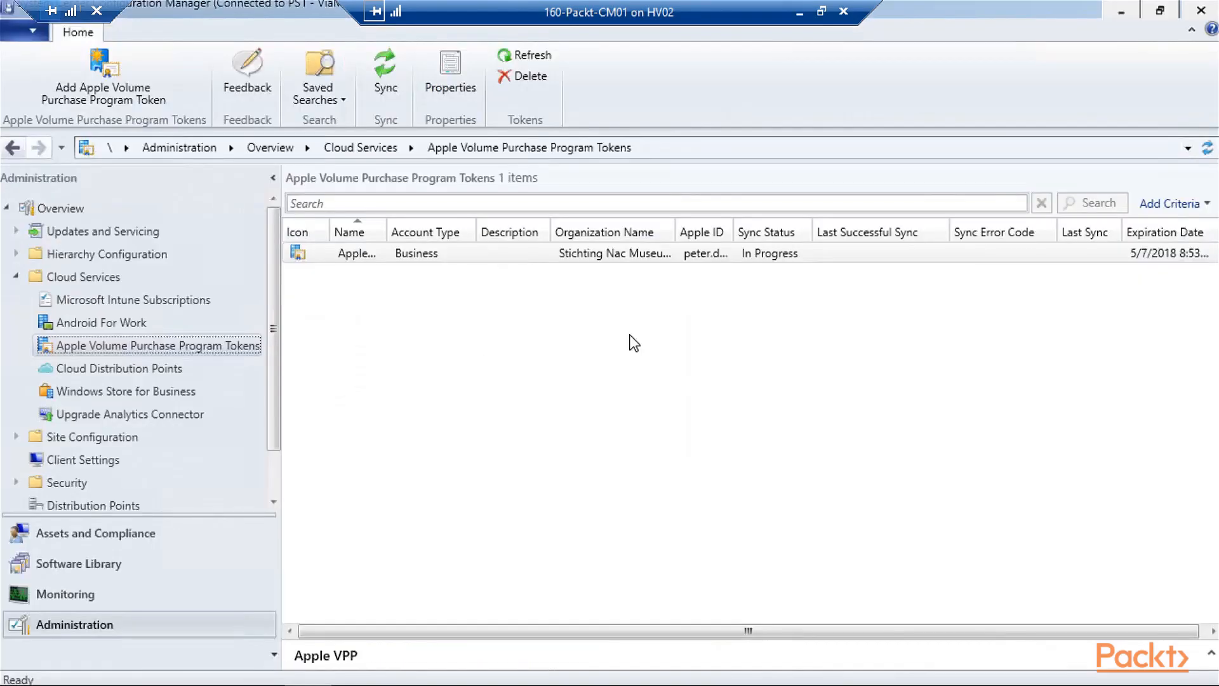
- Refresh the VPP token list, then select VVV Breda in License Information for Store Apps
click(1207, 147)
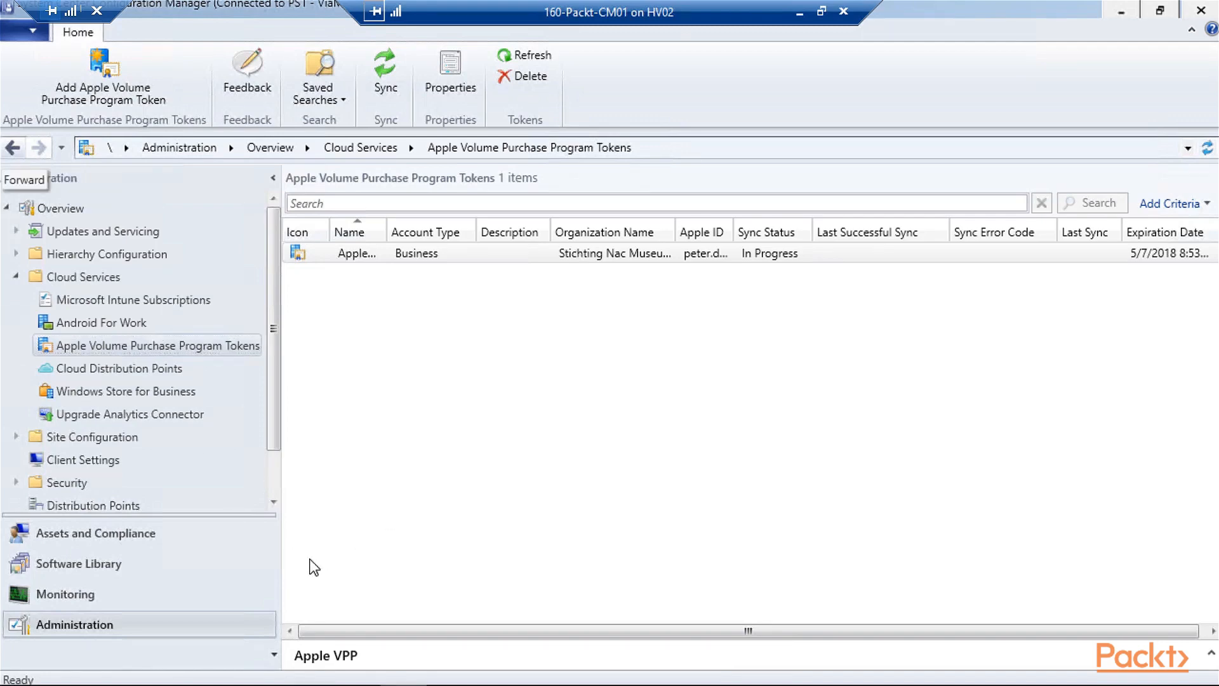
click(160, 572)
click(300, 256)
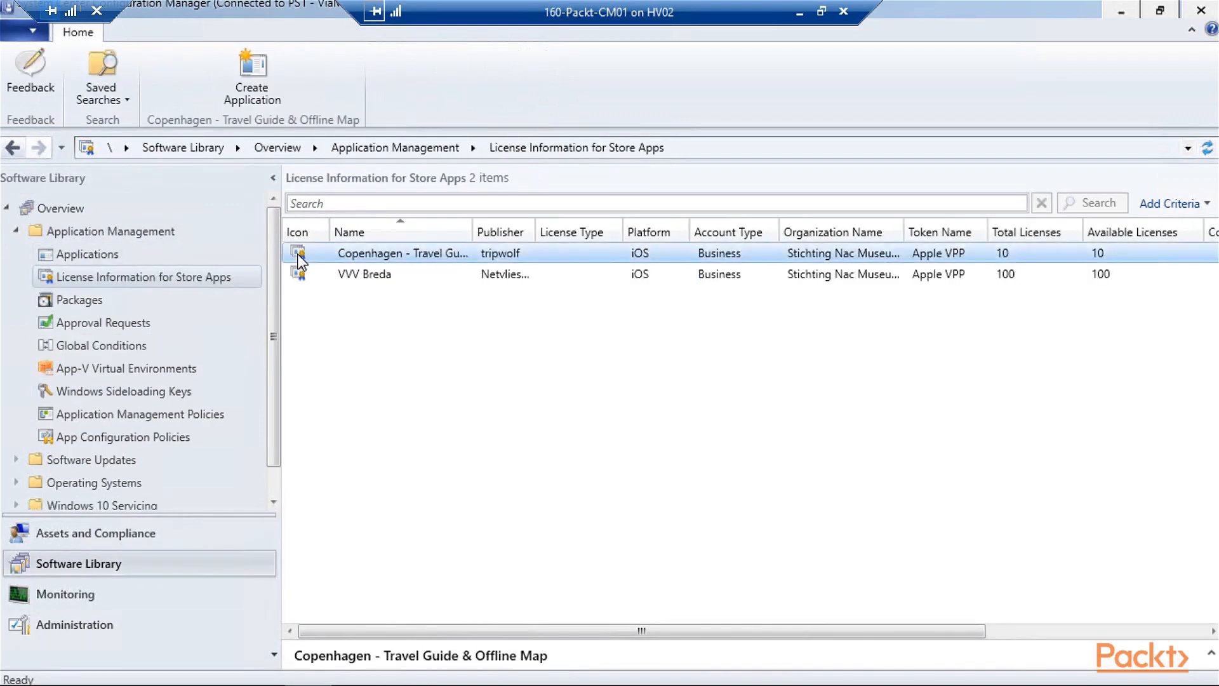
click(405, 274)
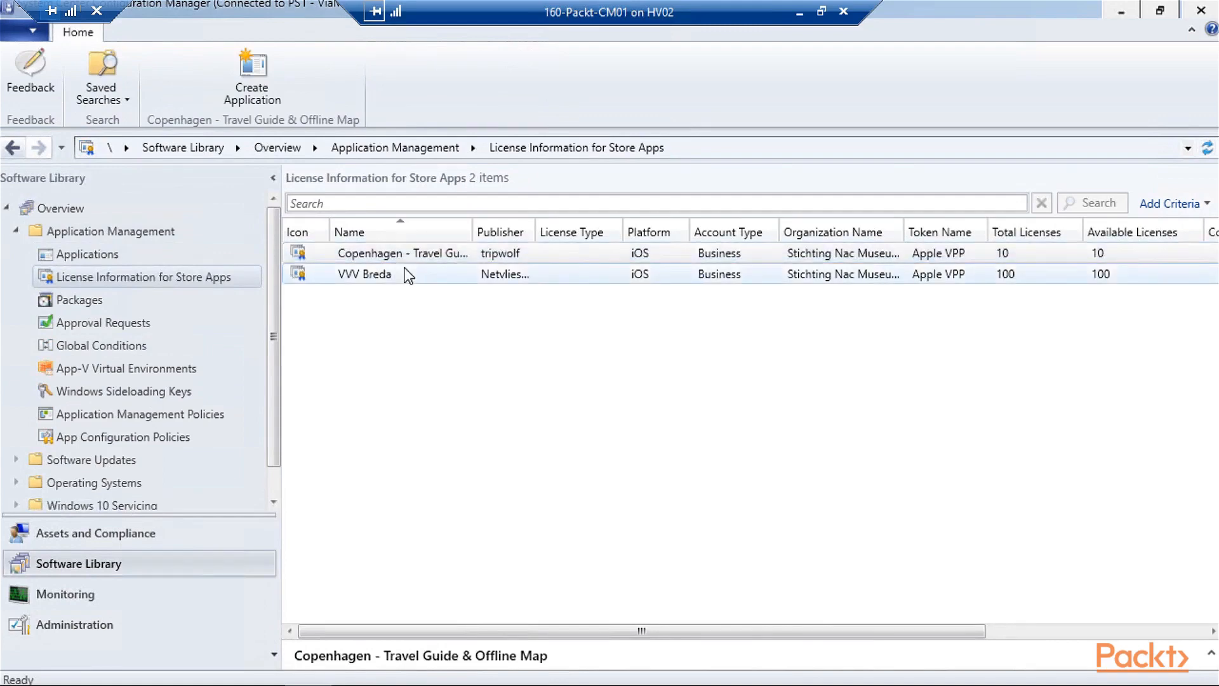
click(444, 282)
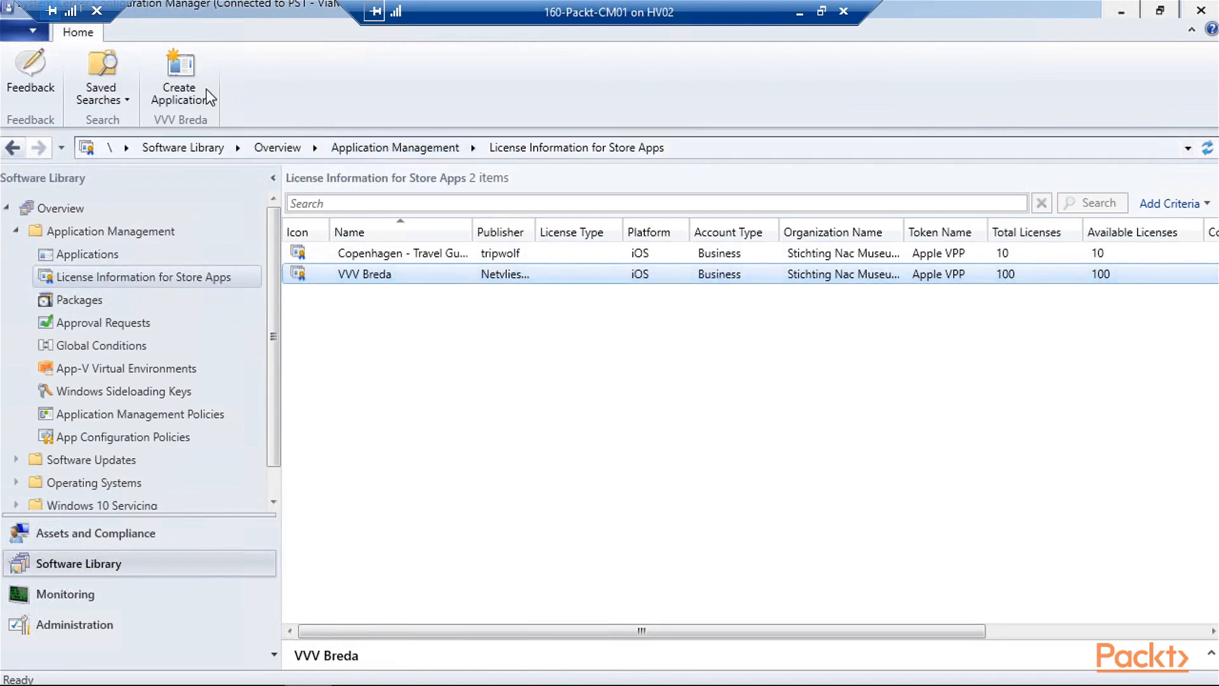
- Create an application from the VVV Breda licence entry, accepting the imported details
click(173, 98)
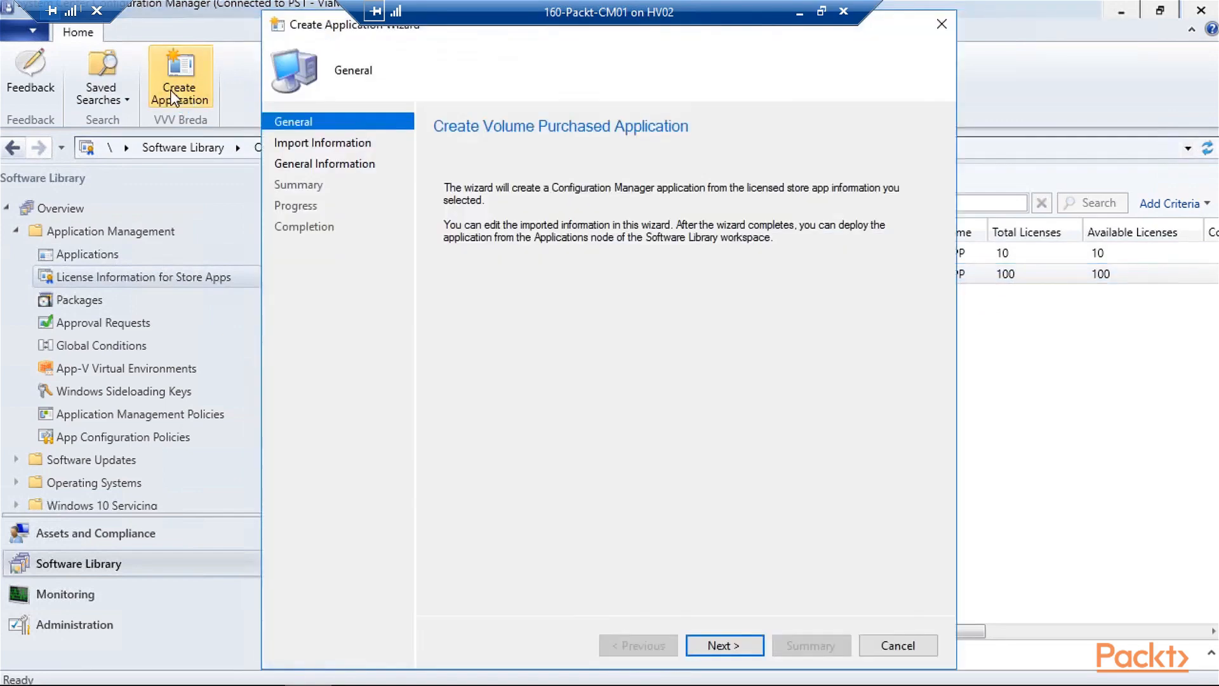
click(718, 645)
click(718, 647)
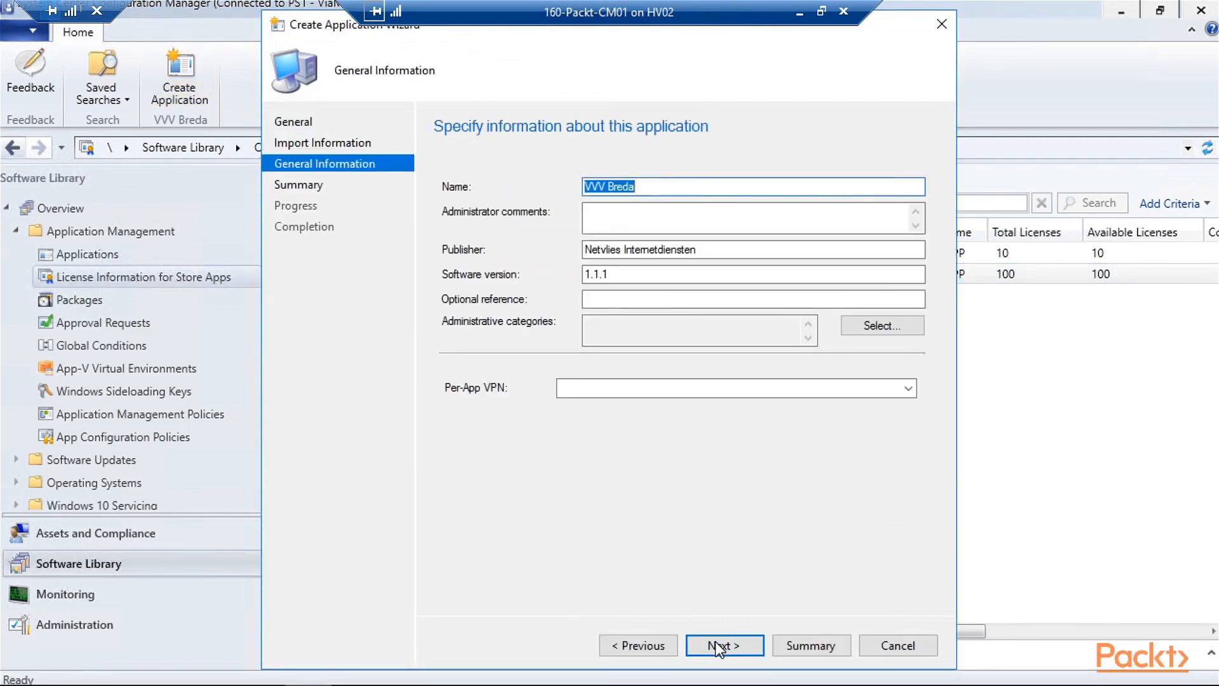
click(717, 646)
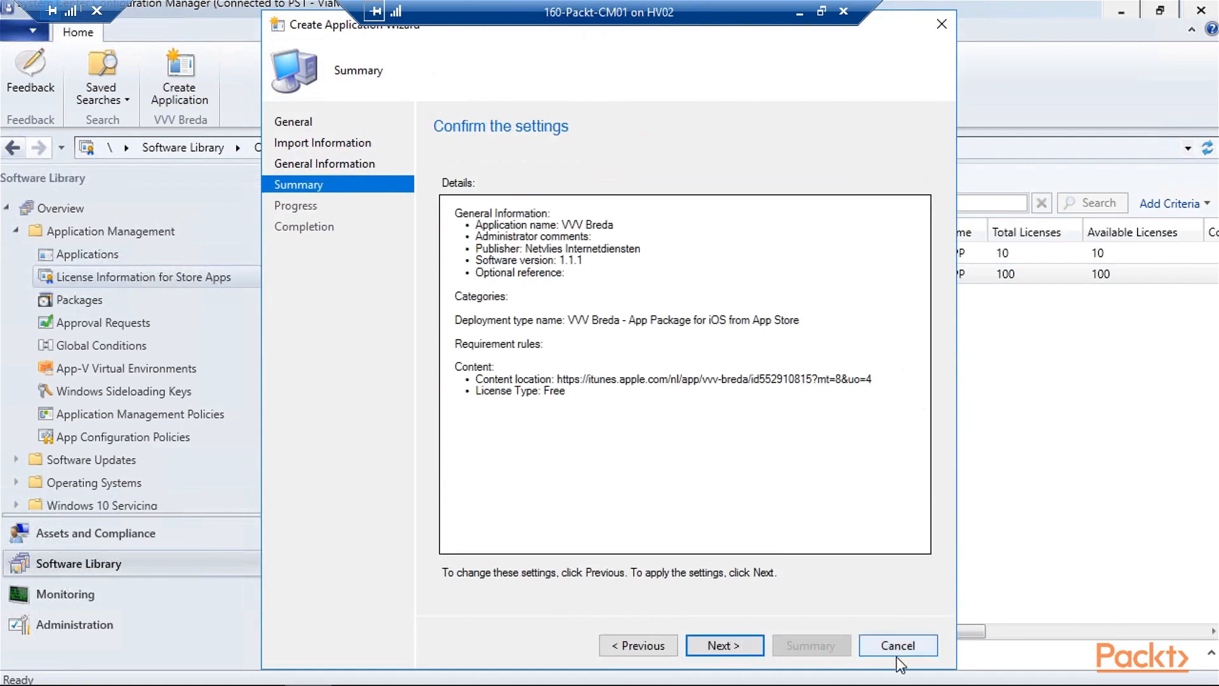
click(757, 657)
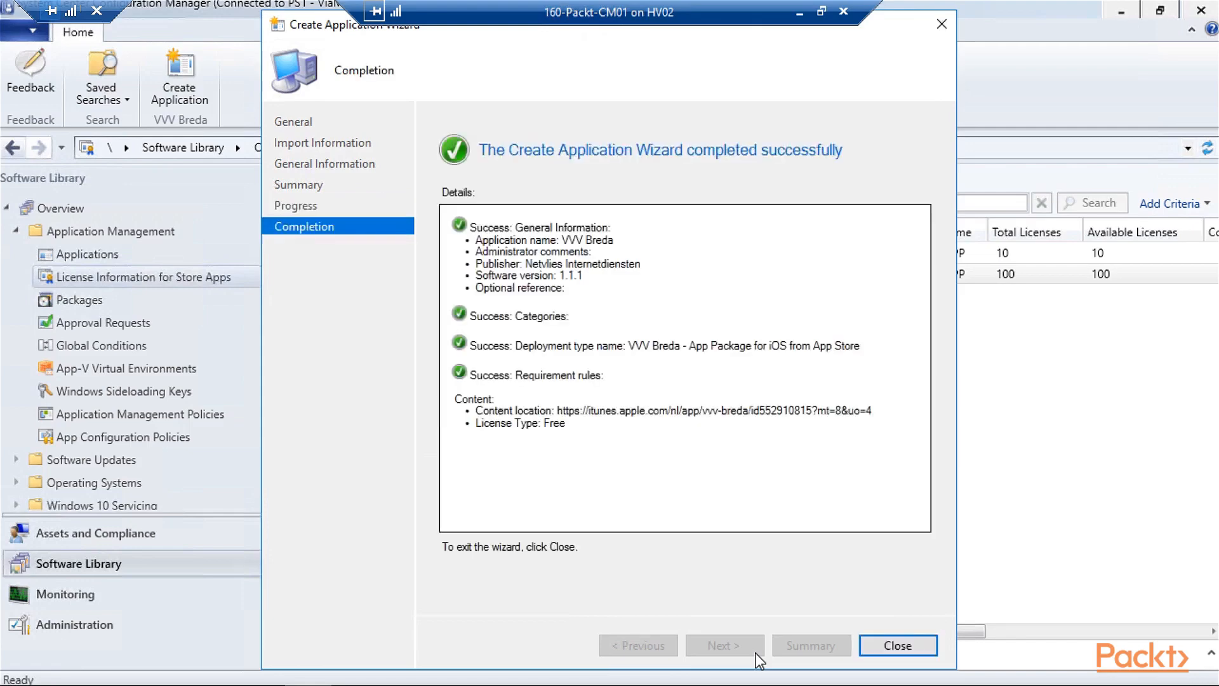
click(907, 645)
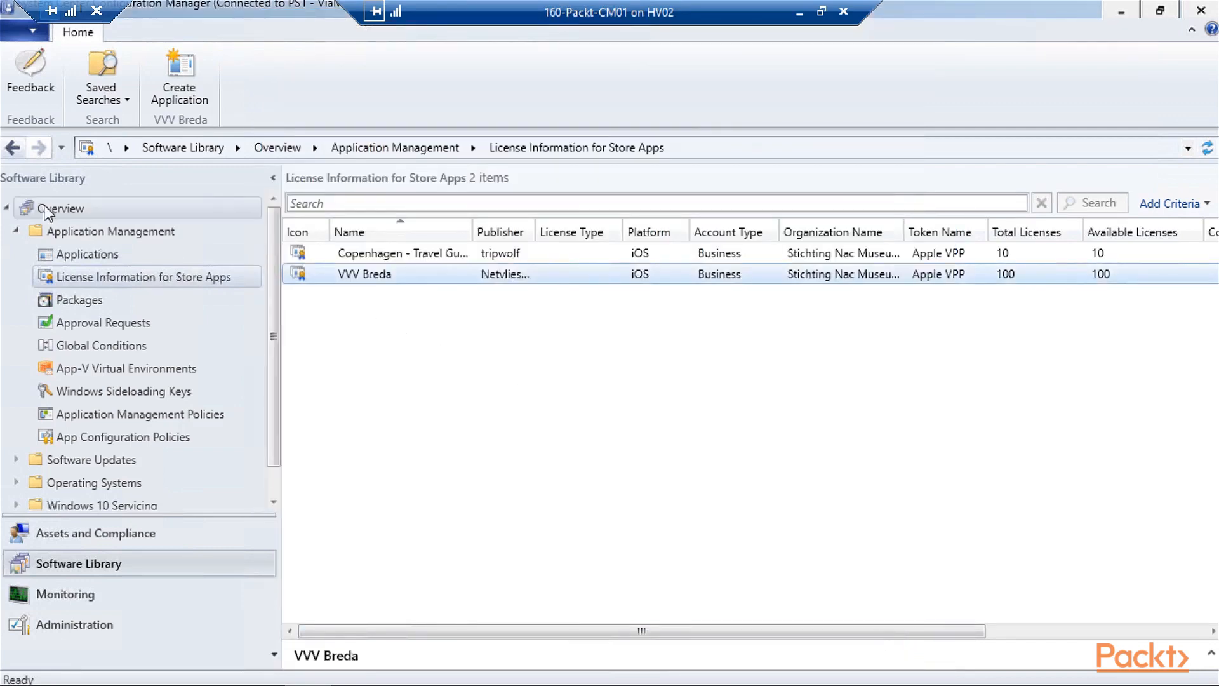
- Confirm VVV Breda's deployment type is App Package for iOS from App Store, then deploy it
click(88, 254)
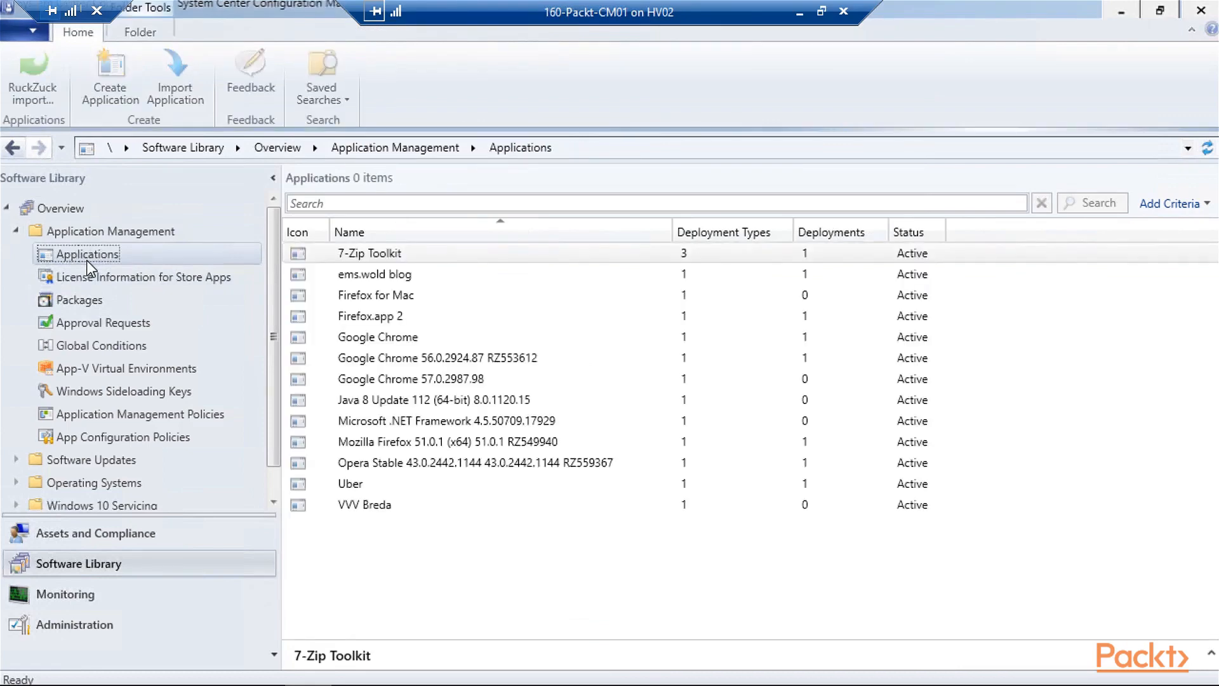
click(385, 503)
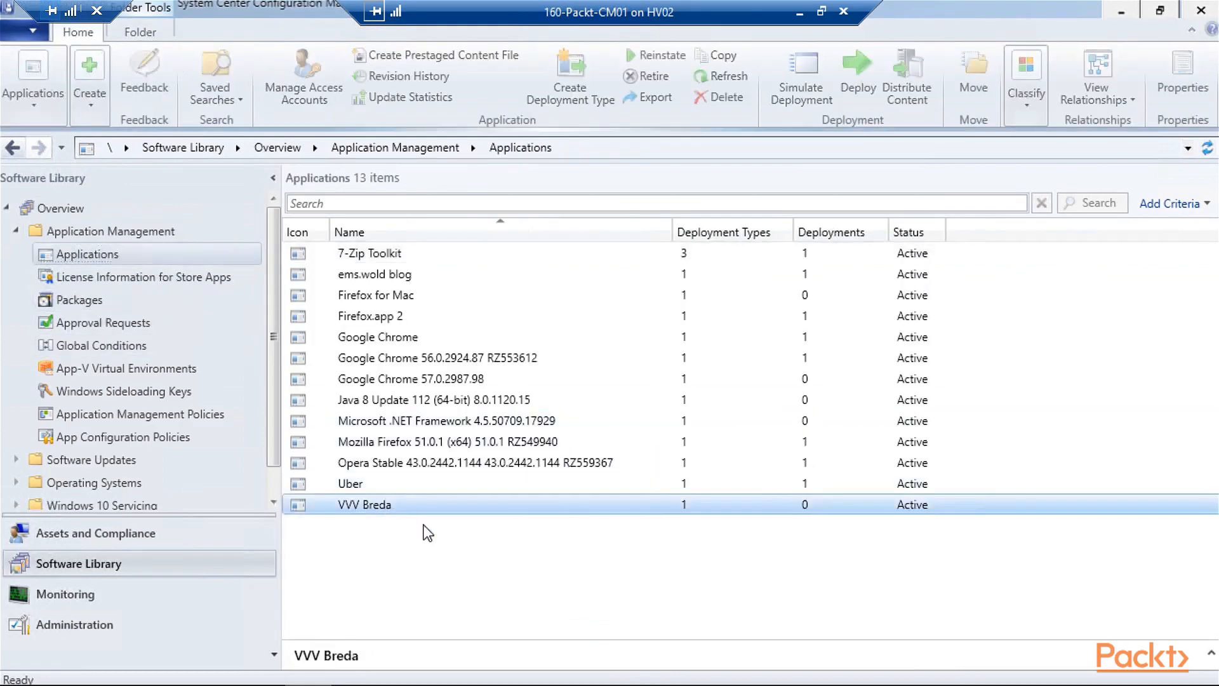
click(1211, 652)
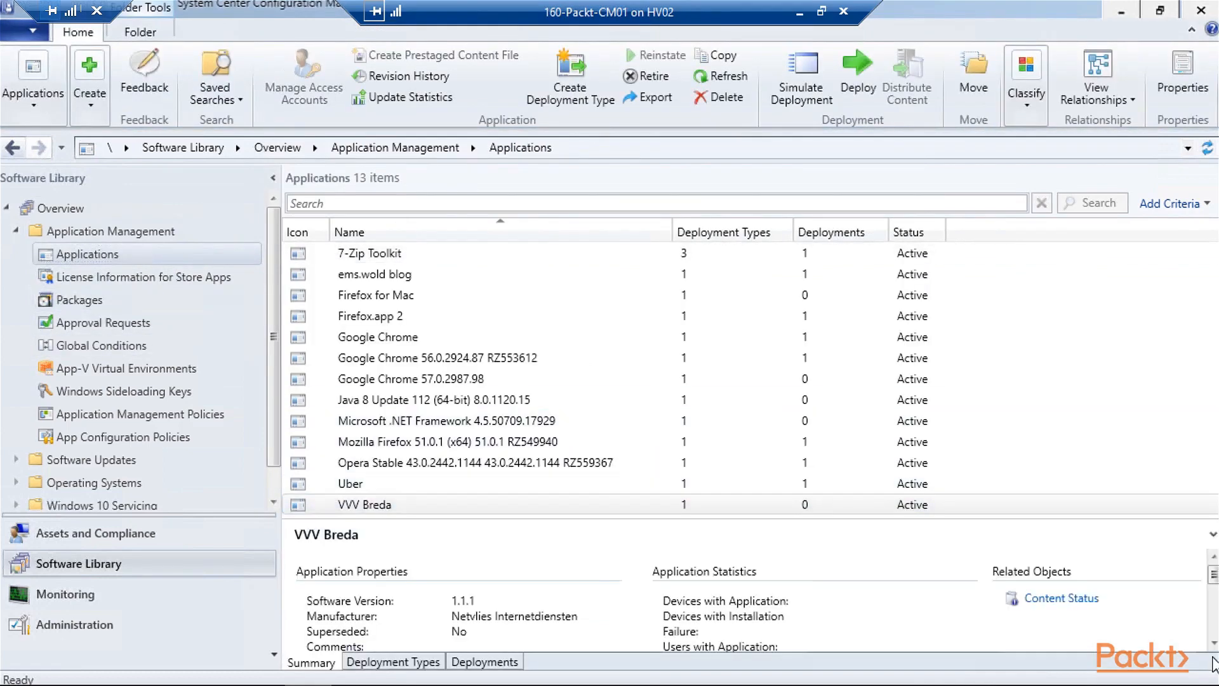
click(420, 663)
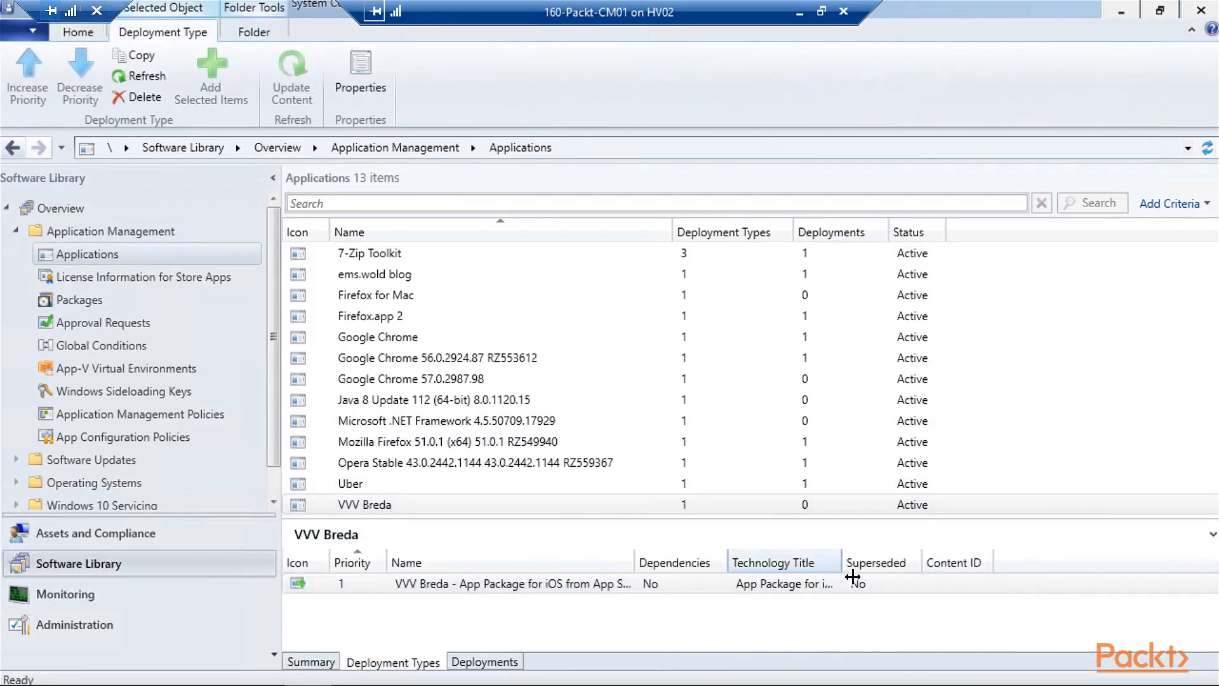
drag(845, 565, 1020, 565)
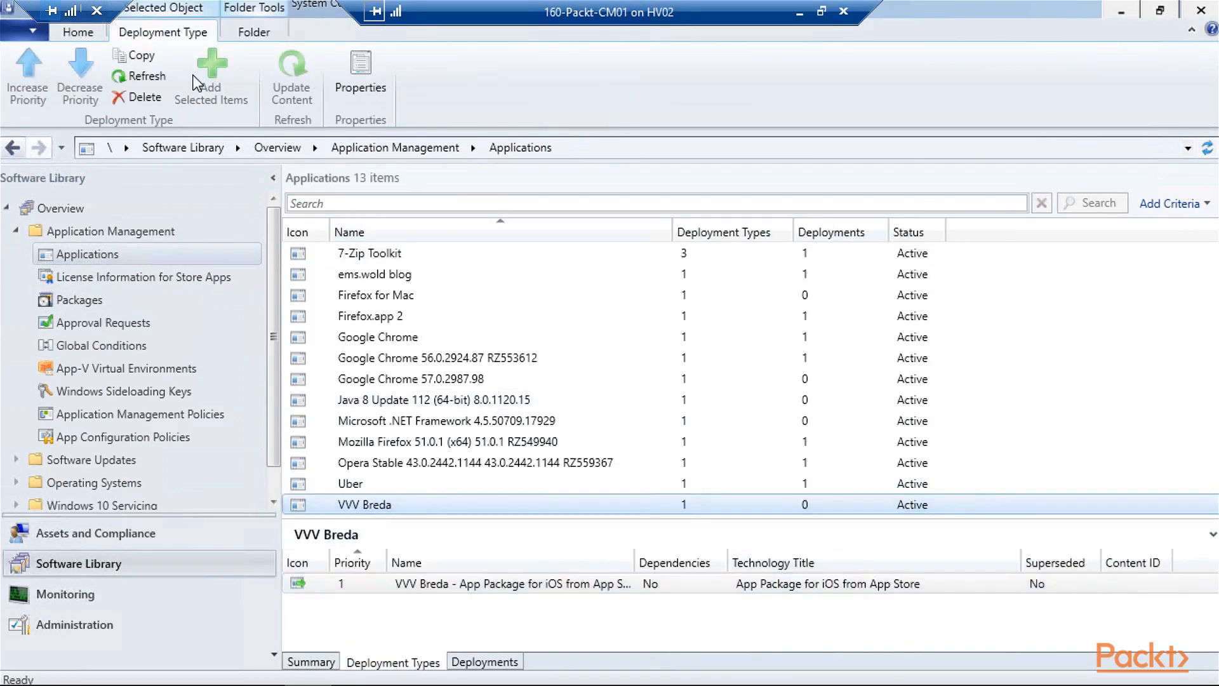
click(95, 36)
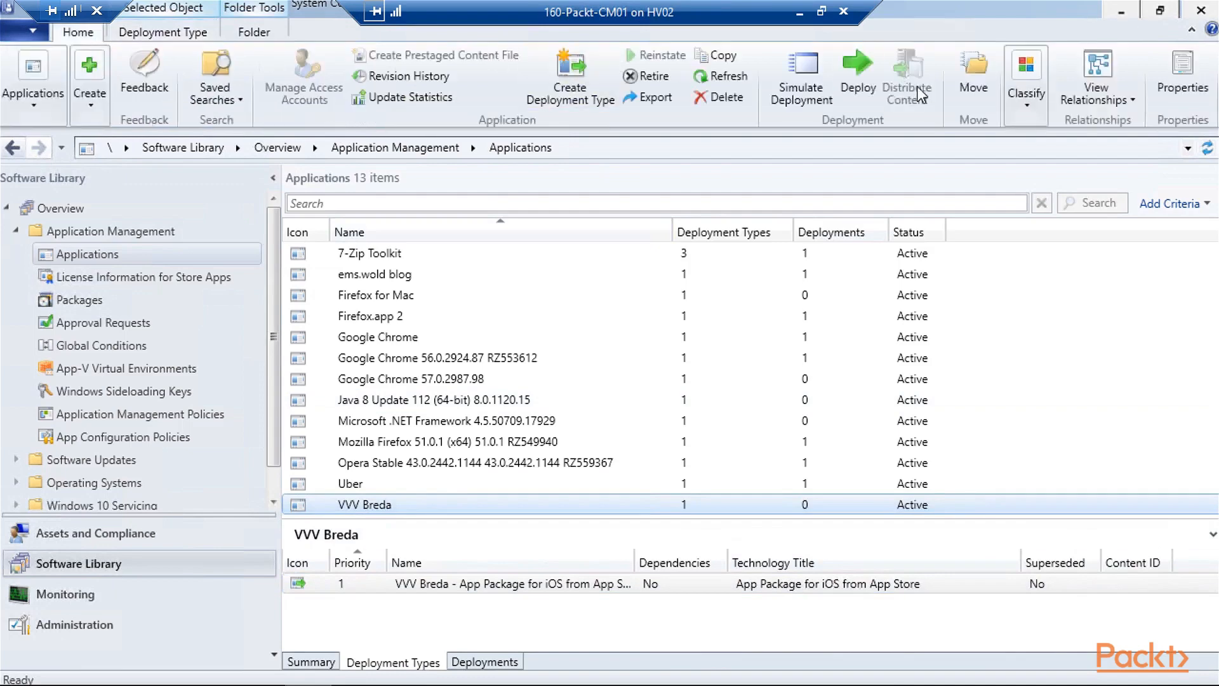
click(841, 82)
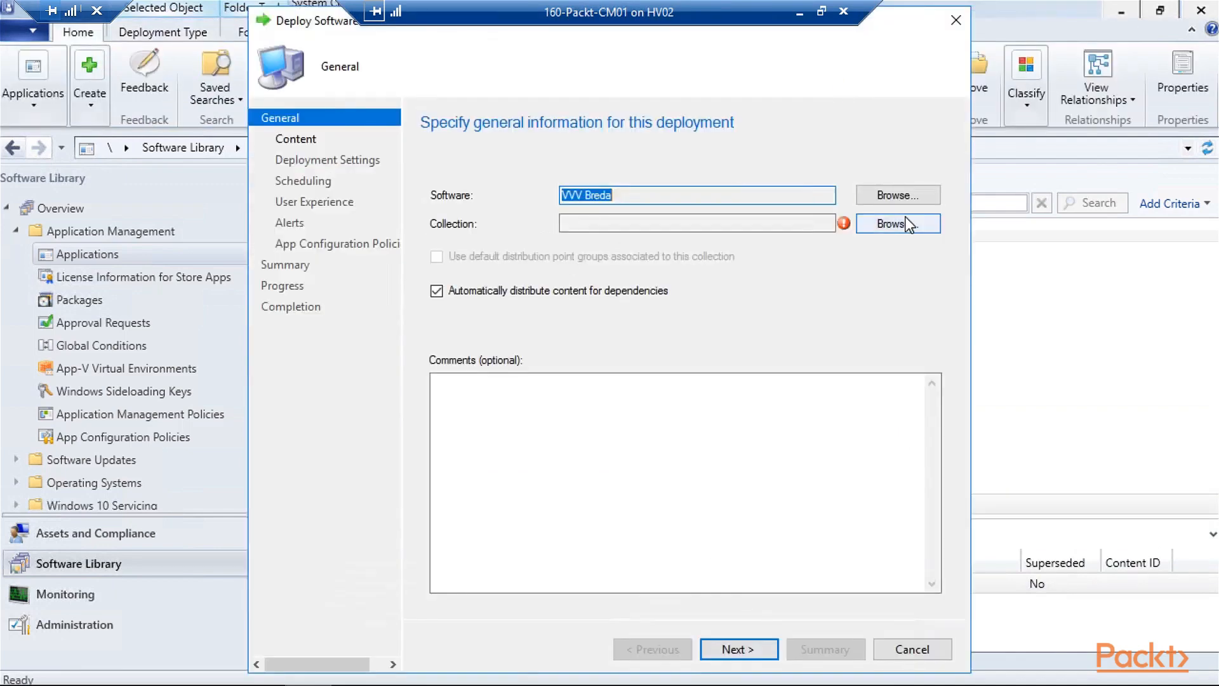
- Deploy VVV Breda to the Cloud Used collection, accepting the default wizard settings
click(889, 151)
click(582, 257)
key(Return)
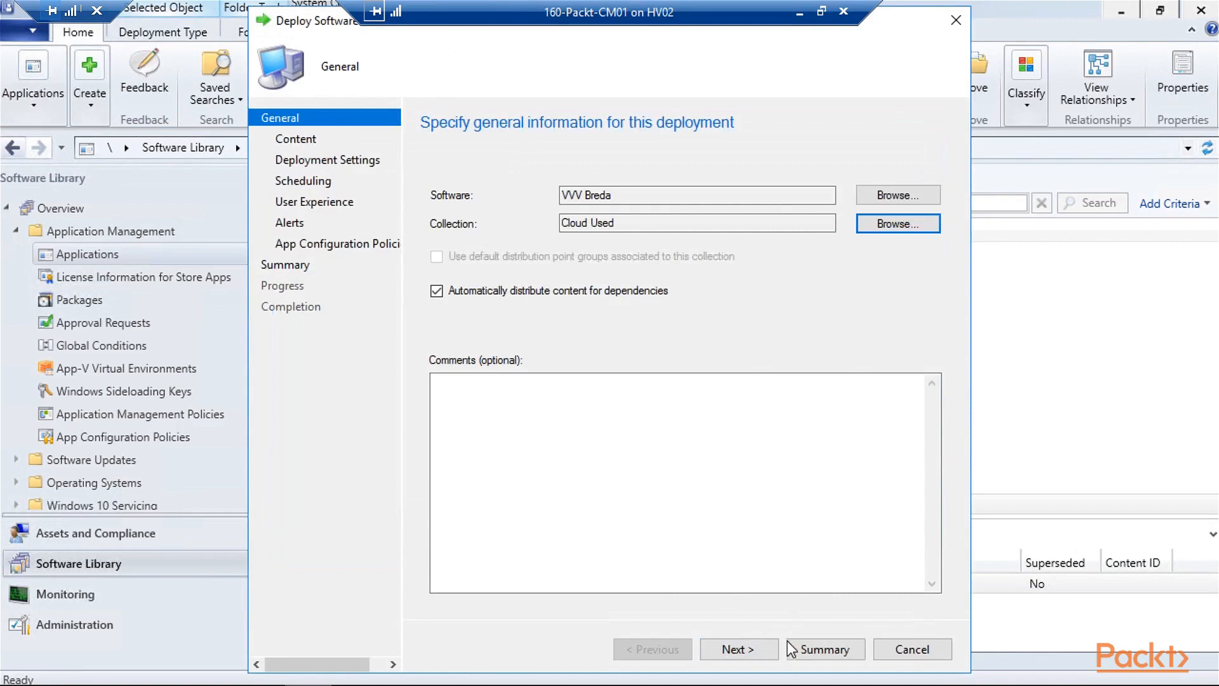
click(757, 654)
click(757, 654)
click(757, 654)
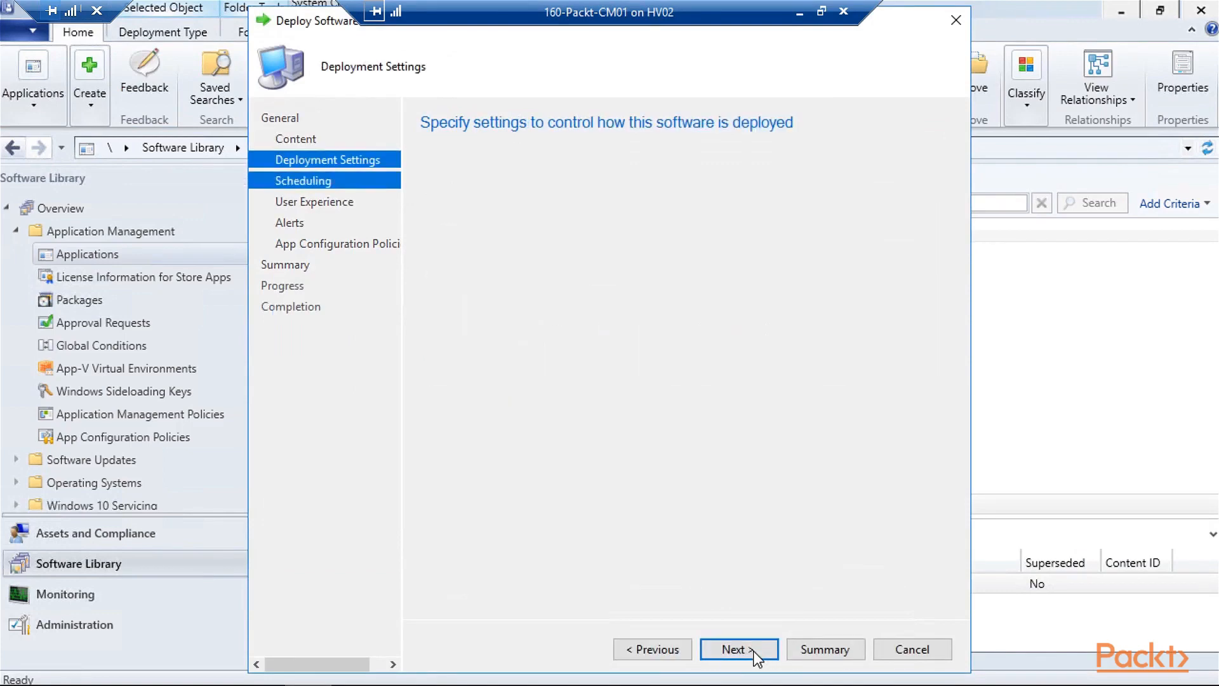
click(757, 654)
click(753, 651)
click(754, 650)
click(814, 656)
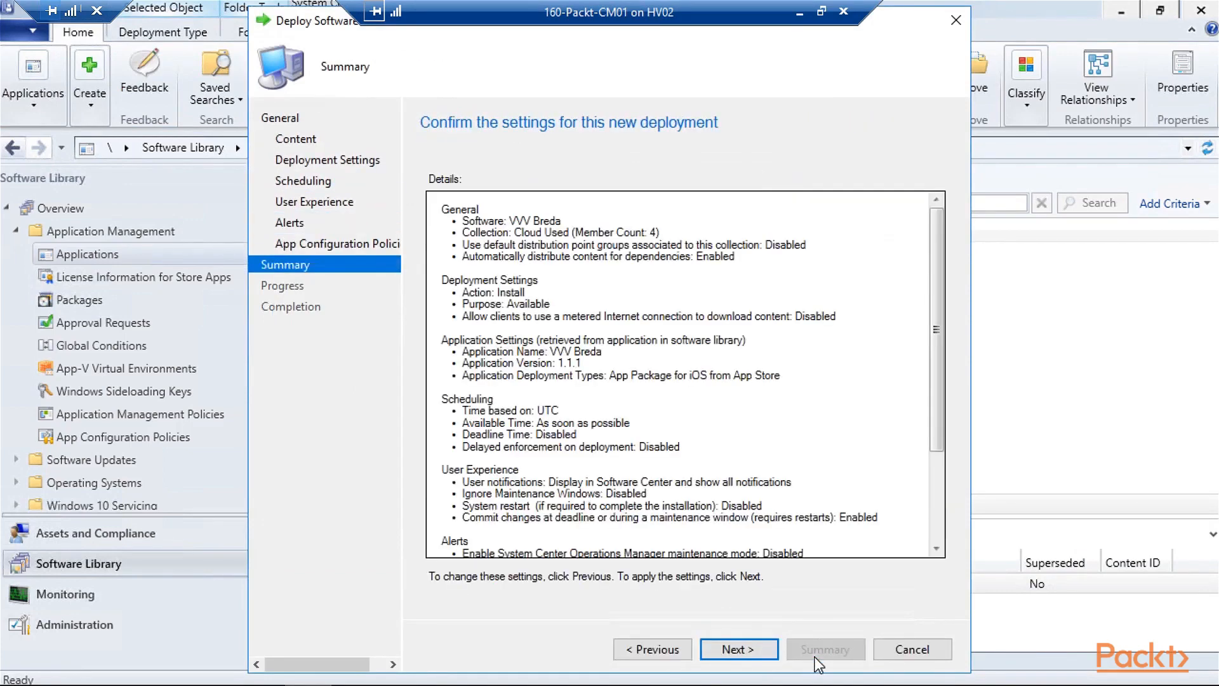
click(772, 649)
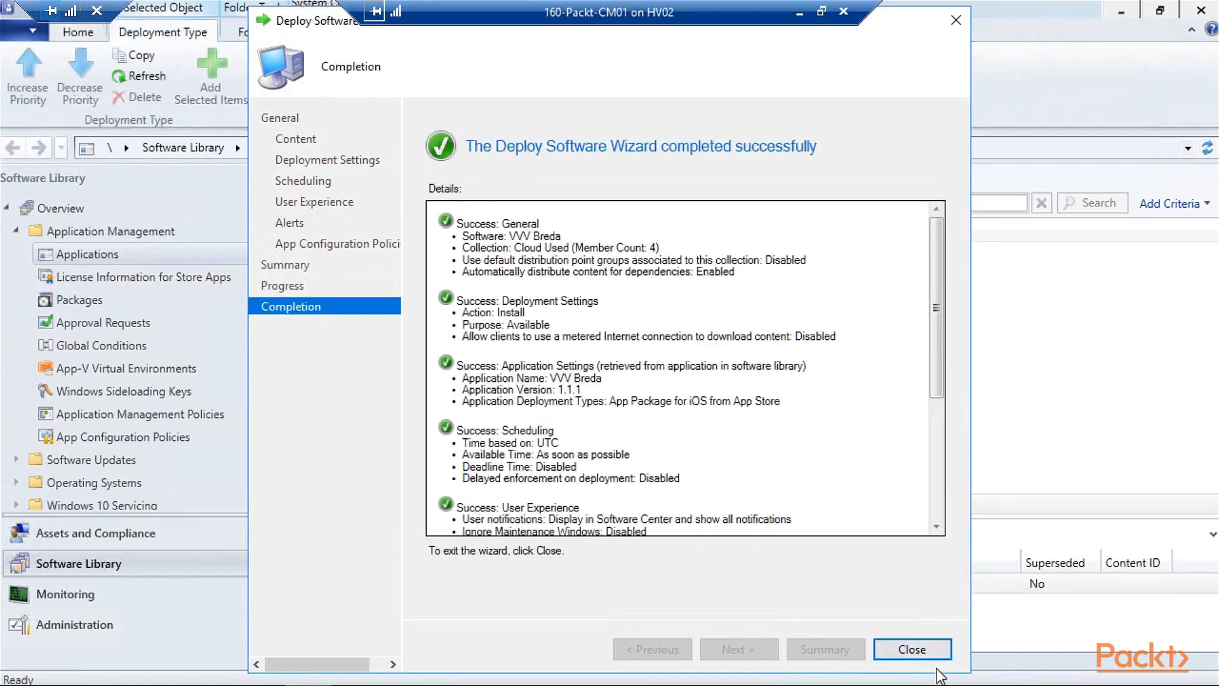
click(932, 657)
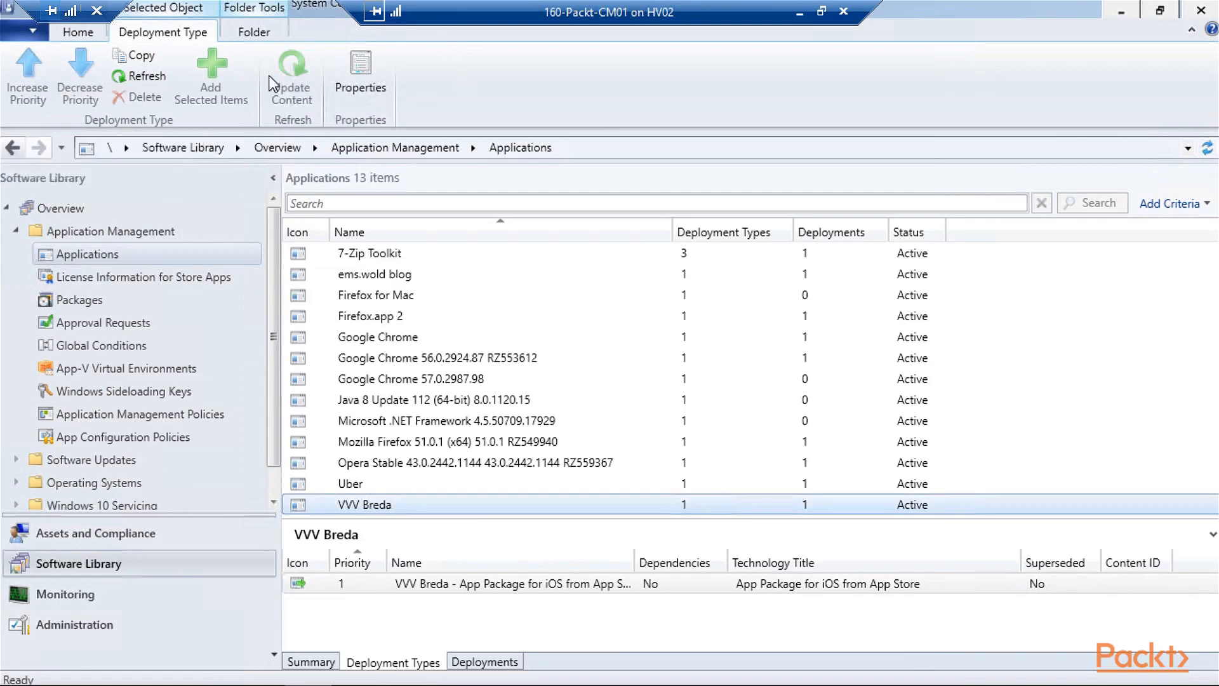
- Start a new application of type App Package for iOS (*.ipa file)
click(78, 32)
click(90, 96)
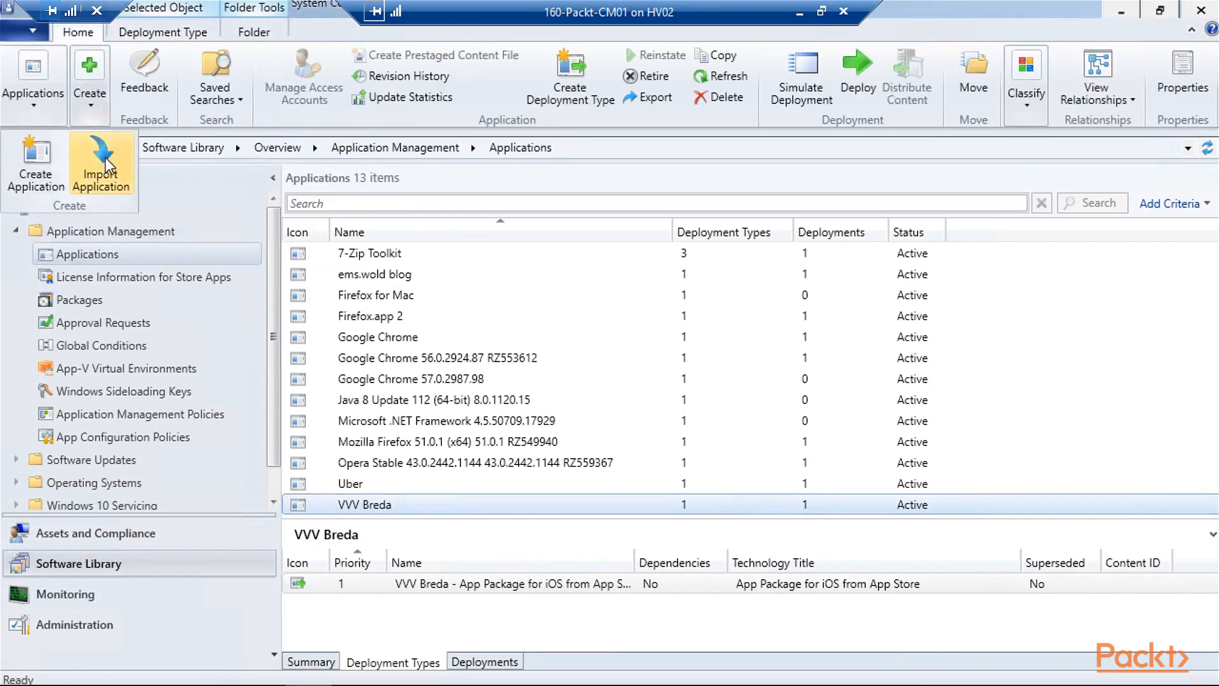
click(55, 179)
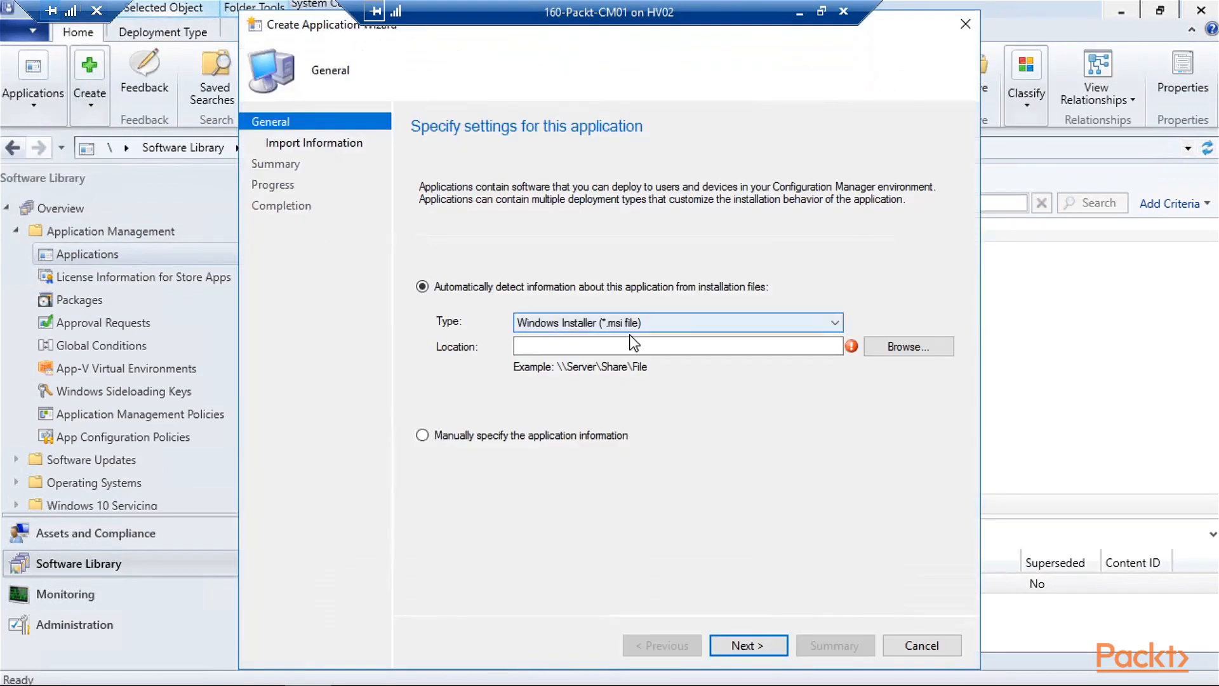
click(630, 324)
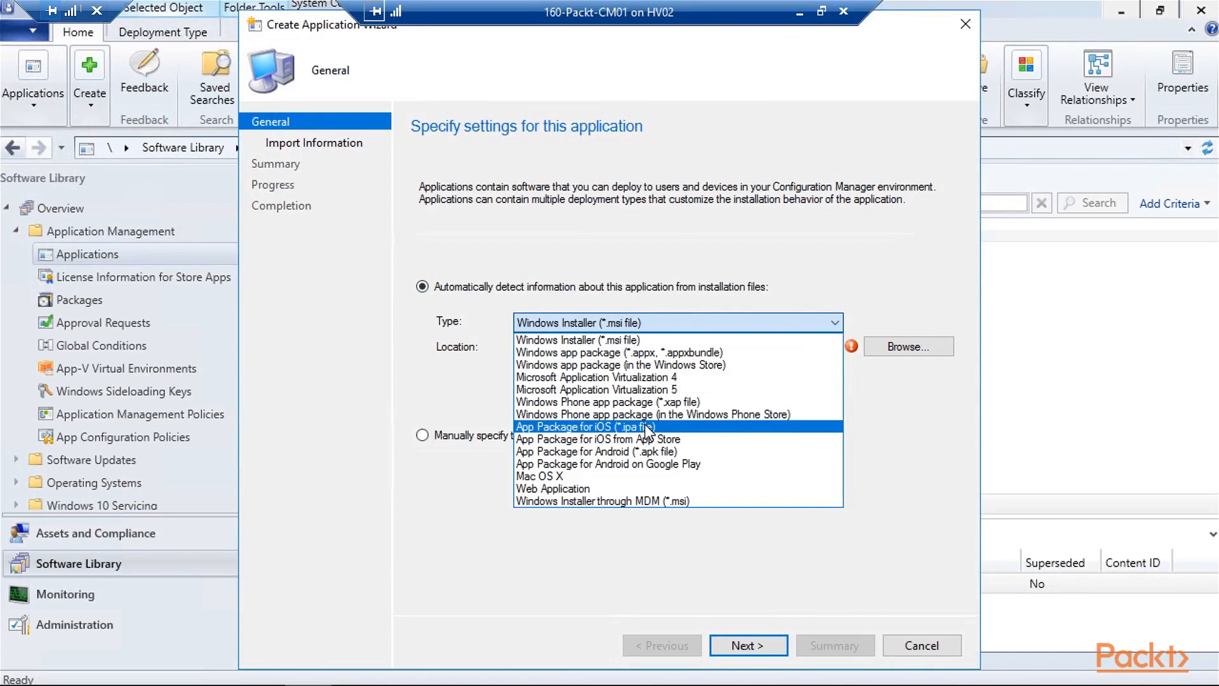
click(645, 425)
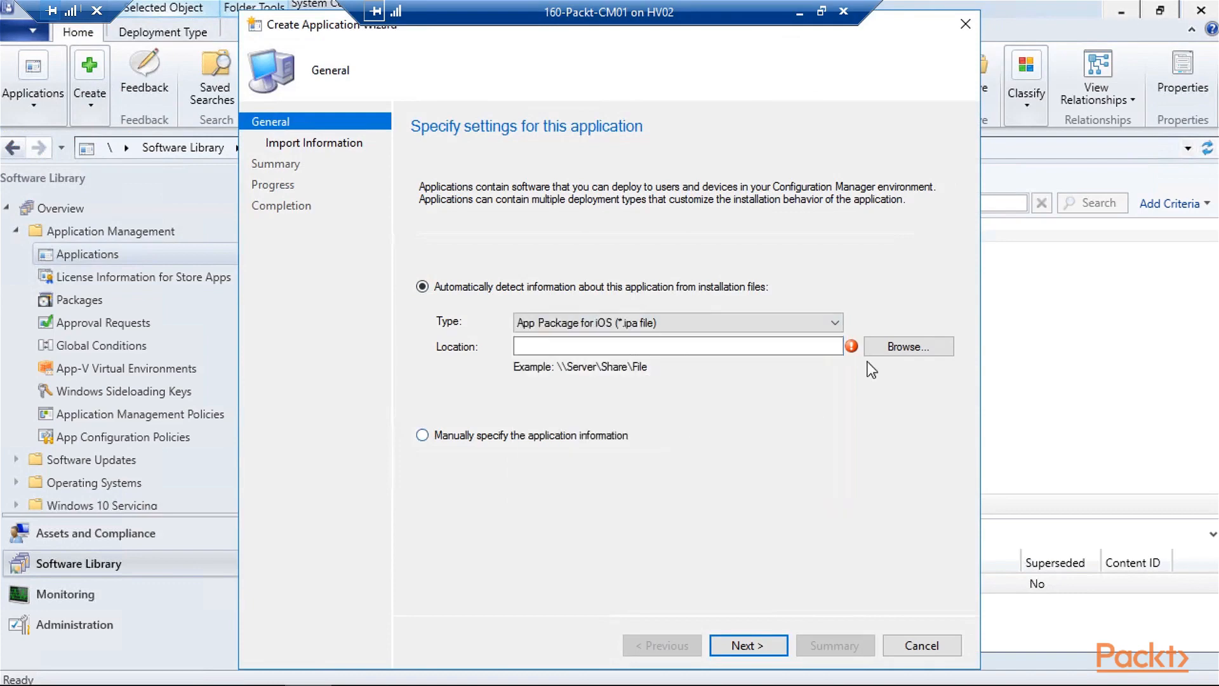
- Enter the \\cm01\source$ share path as the package location, reselecting the iOS package type
click(800, 349)
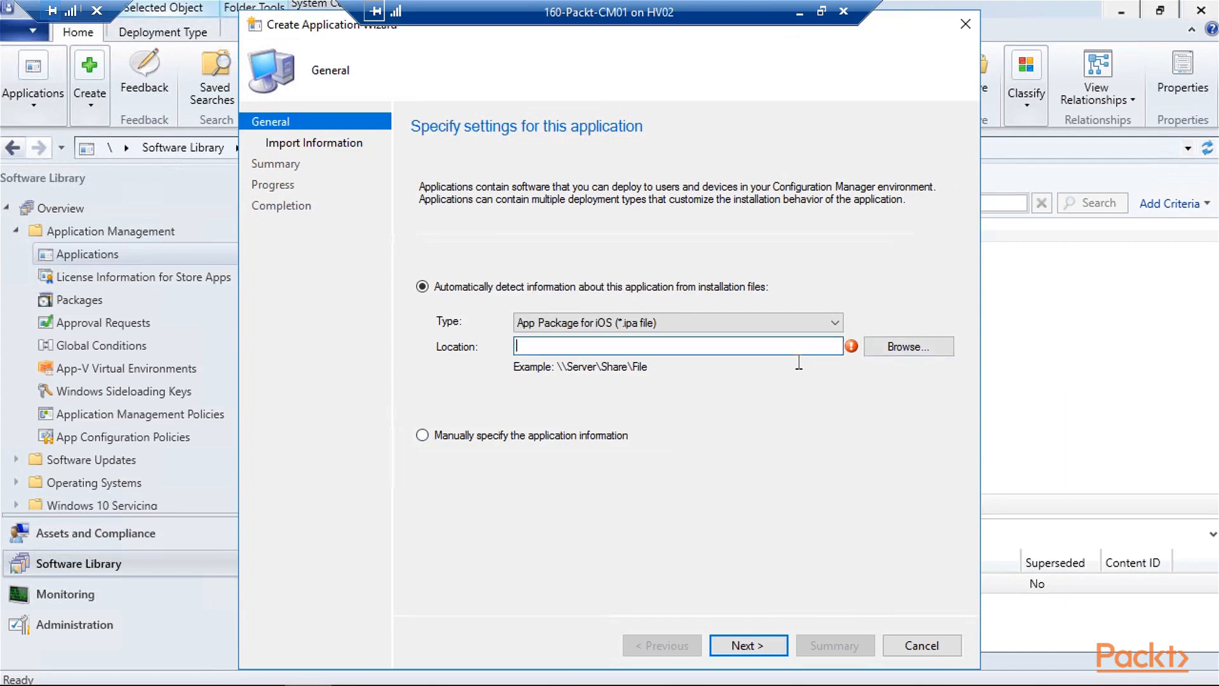
text(E:\source\apps\ipa\Citrix Receiver)
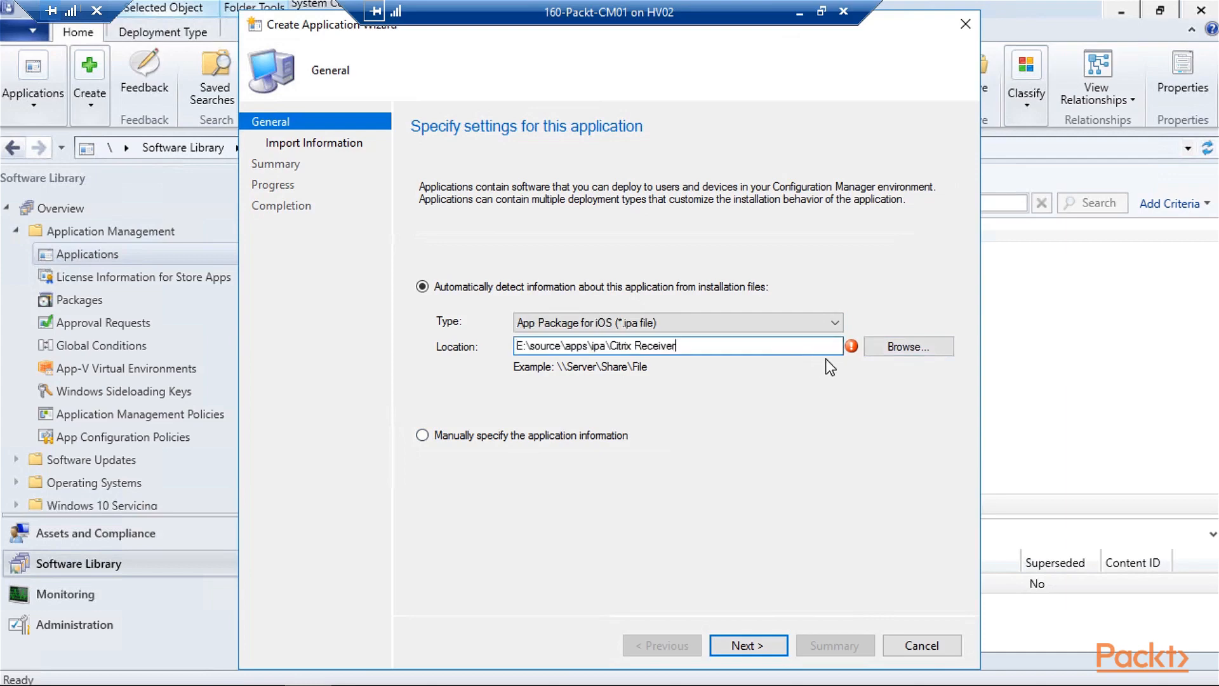
drag(530, 347, 449, 339)
text(\\cm01\)
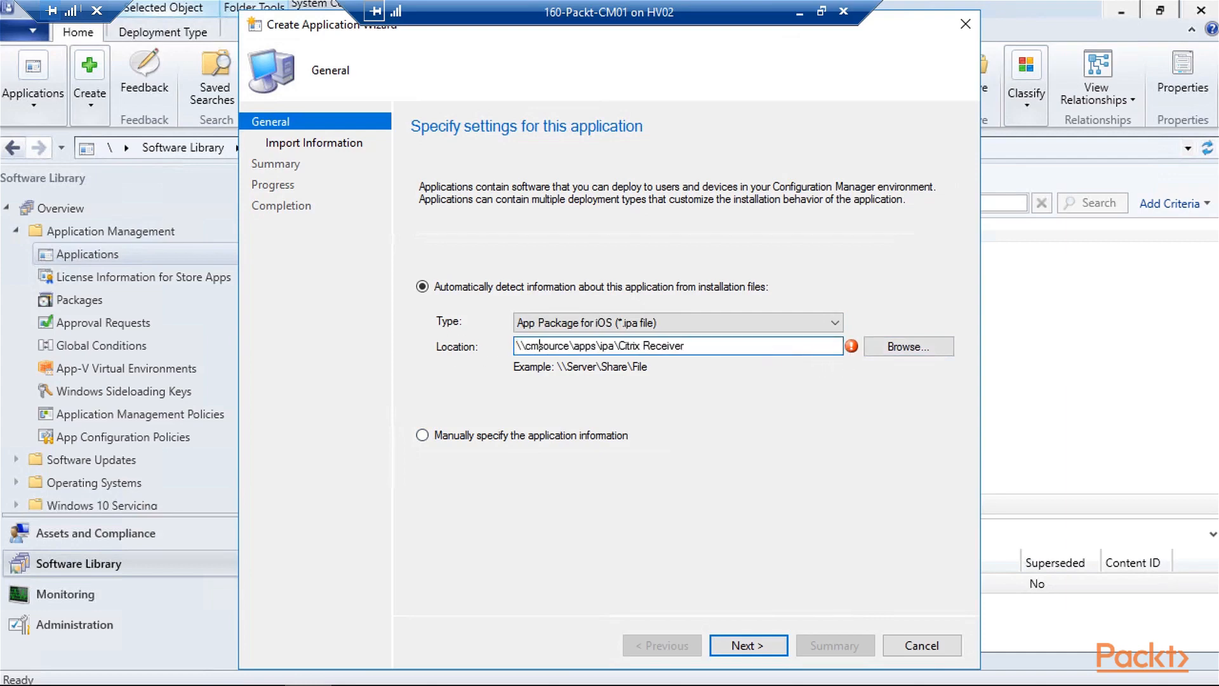
key(Right)
key(Right)
key(Right)
key(Right)
key(Right)
key(Right)
text($)
drag(707, 346, 453, 337)
key(ctrl+c)
click(711, 324)
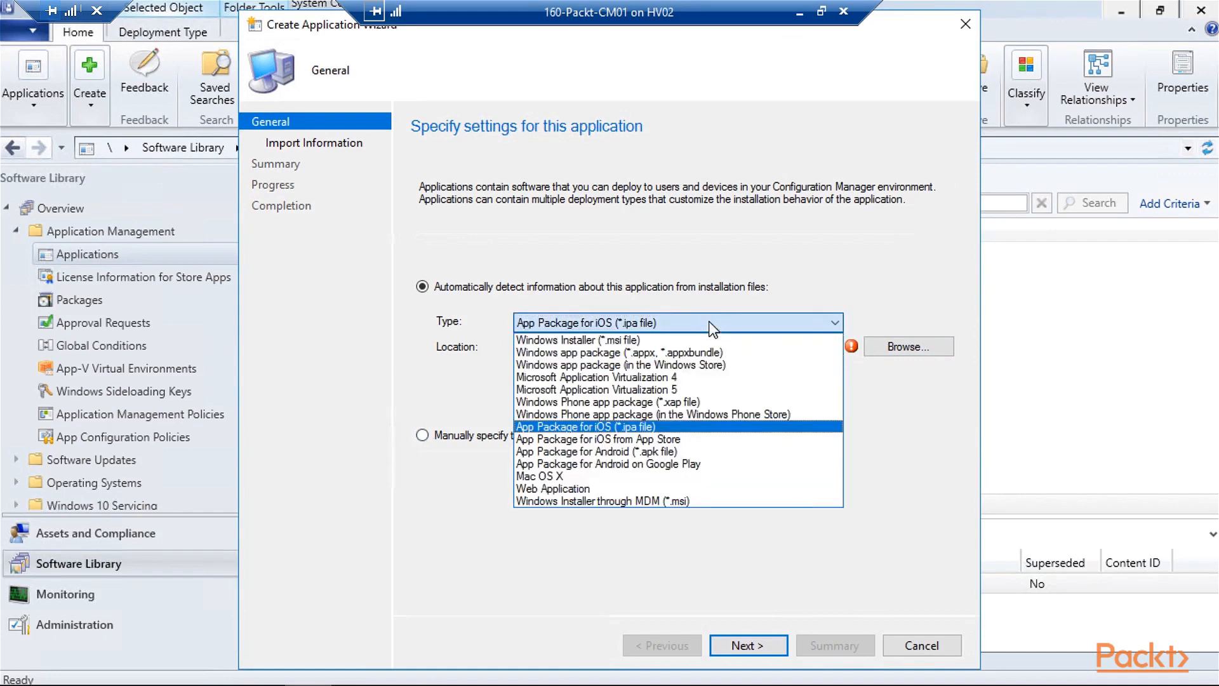
click(635, 340)
click(640, 318)
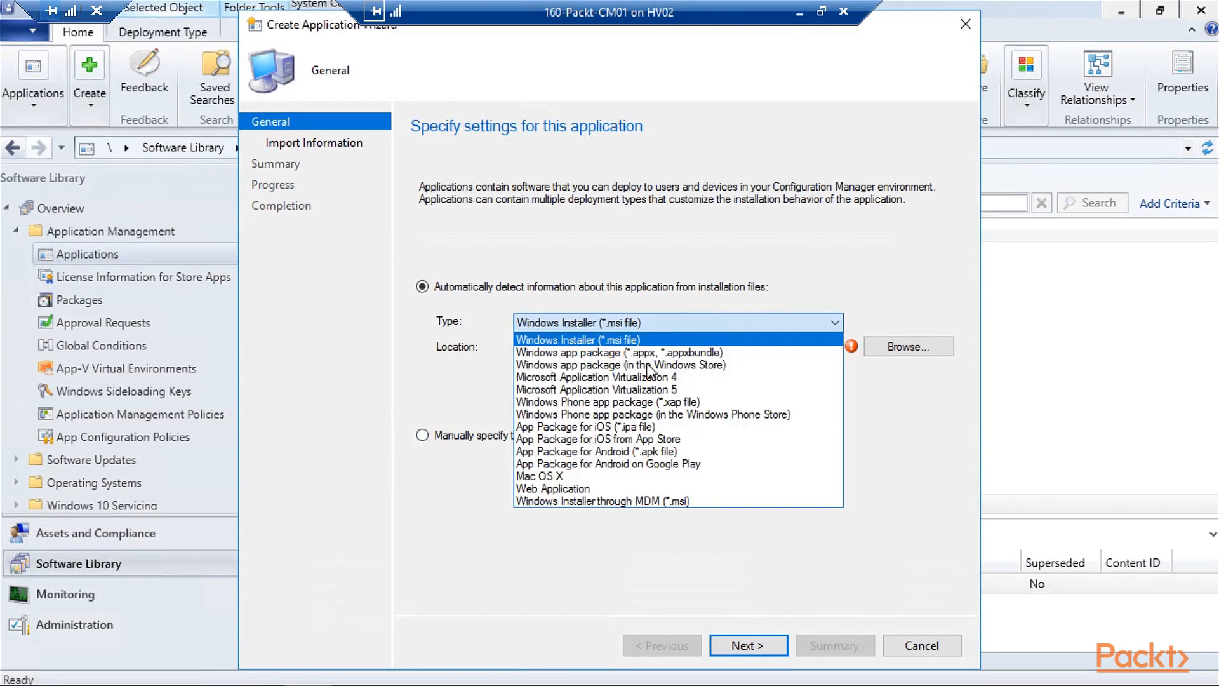
click(677, 428)
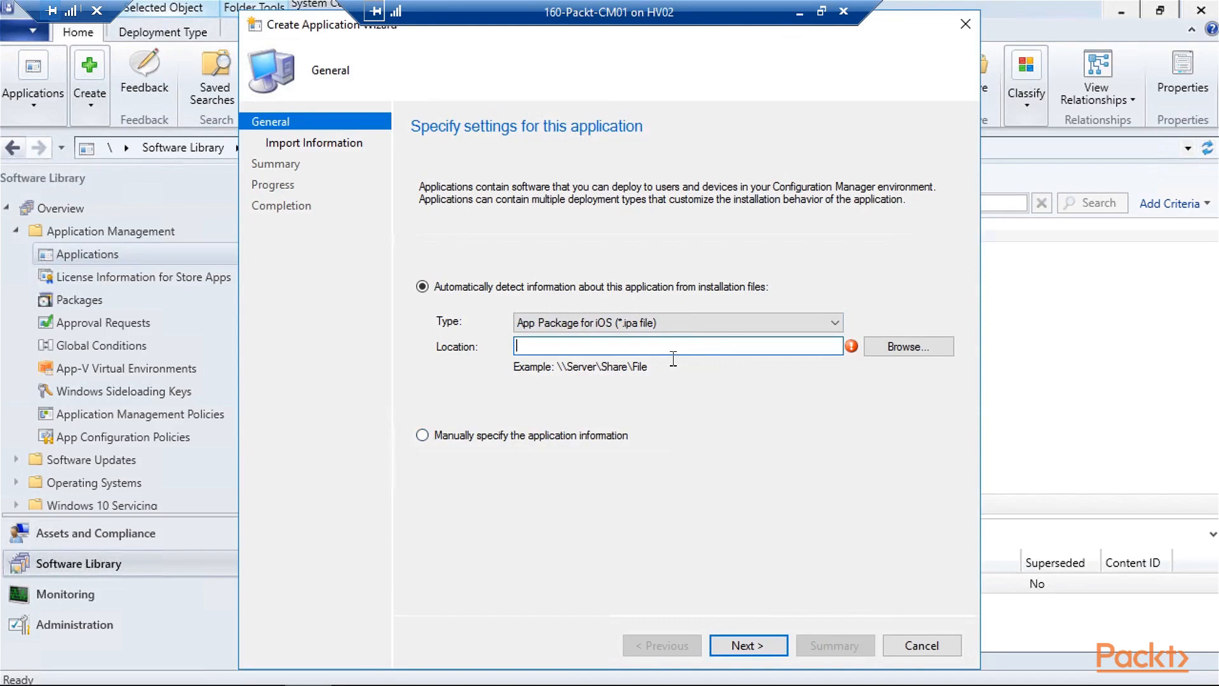
key(ctrl+v)
- Browse to Citrix Receiver's Receiver 5.6.2.ipa and import its application information
click(870, 349)
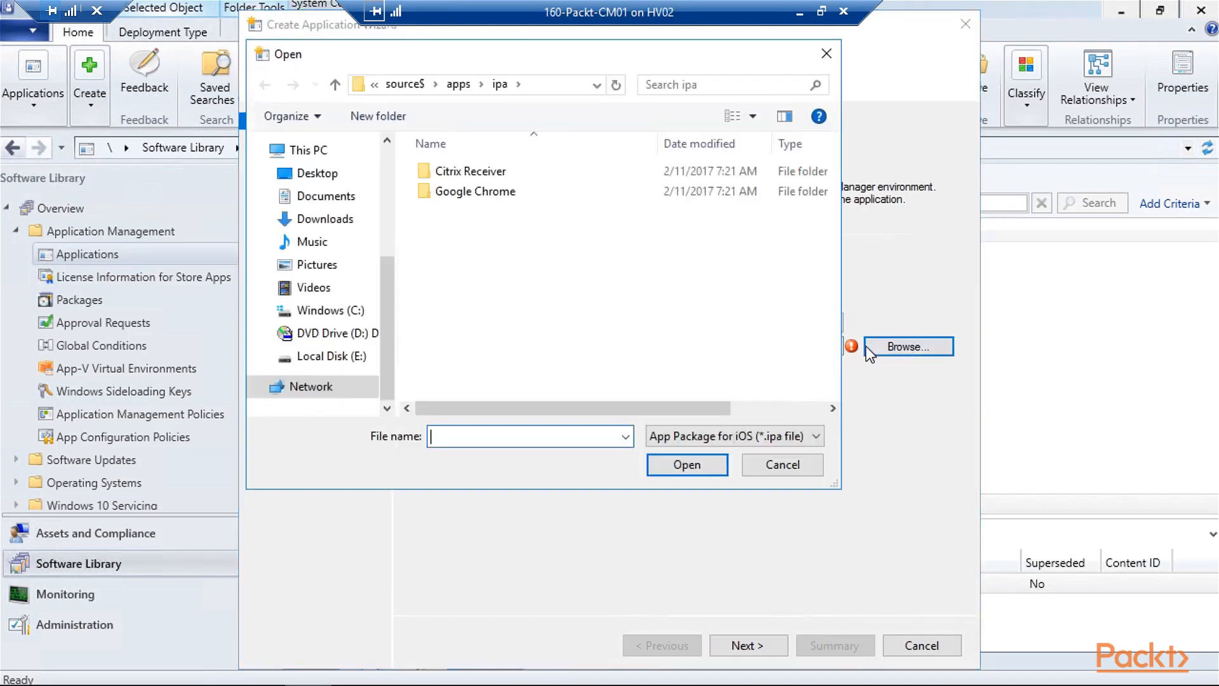
double_click(505, 171)
double_click(510, 171)
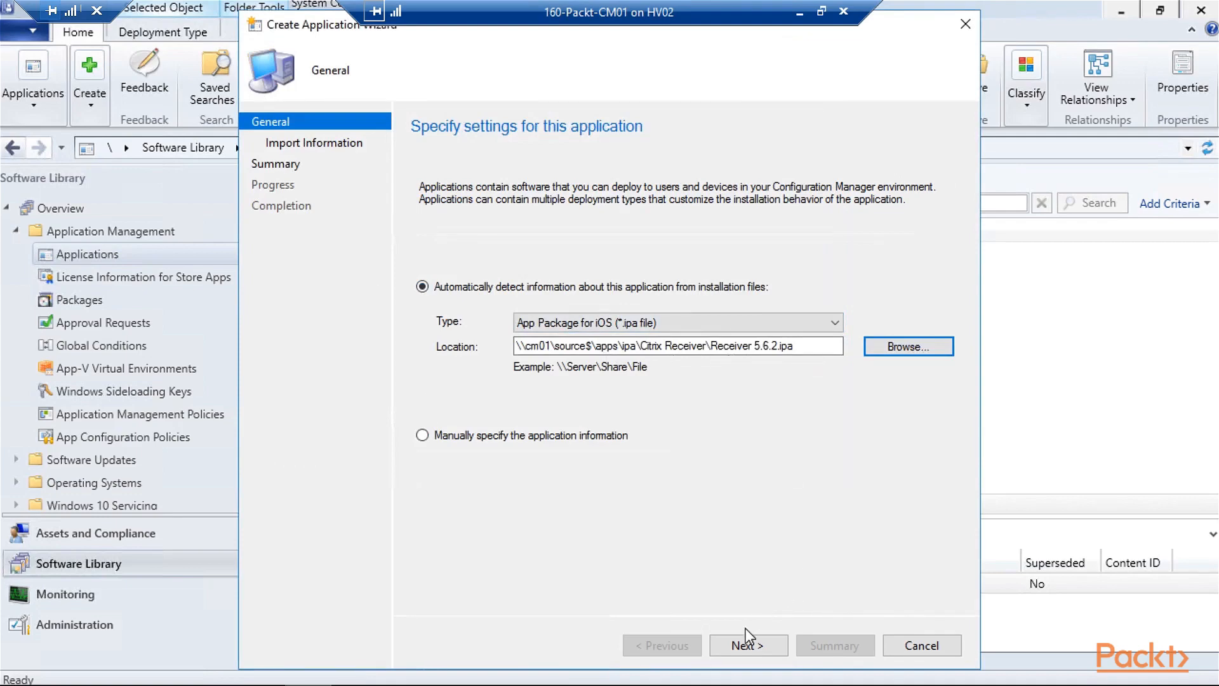
click(748, 645)
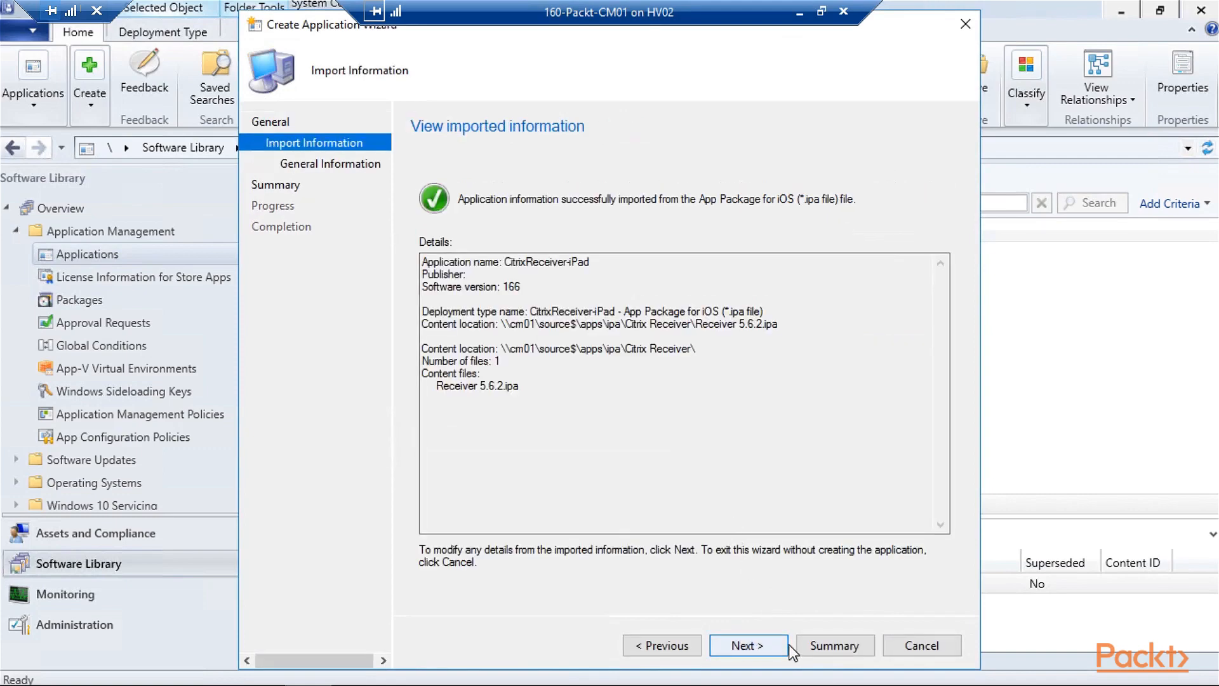
- Finish the Create Application Wizard to create CitrixReceiver-iPad, version 166
click(786, 645)
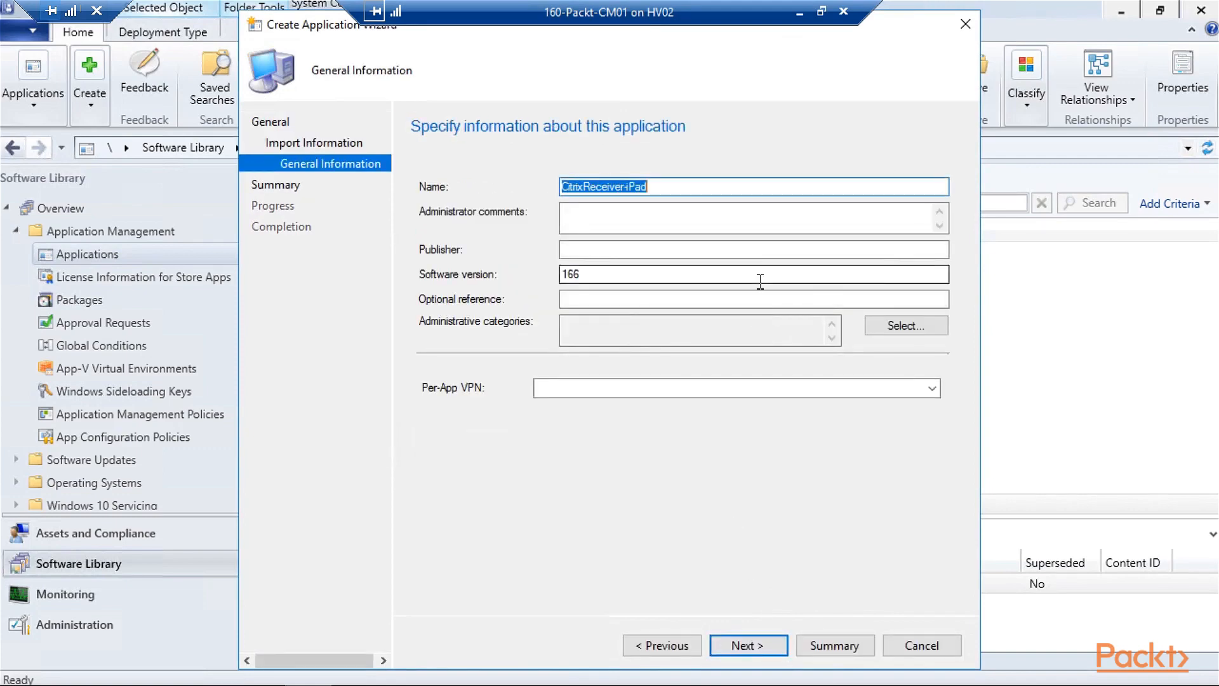
click(771, 651)
click(773, 651)
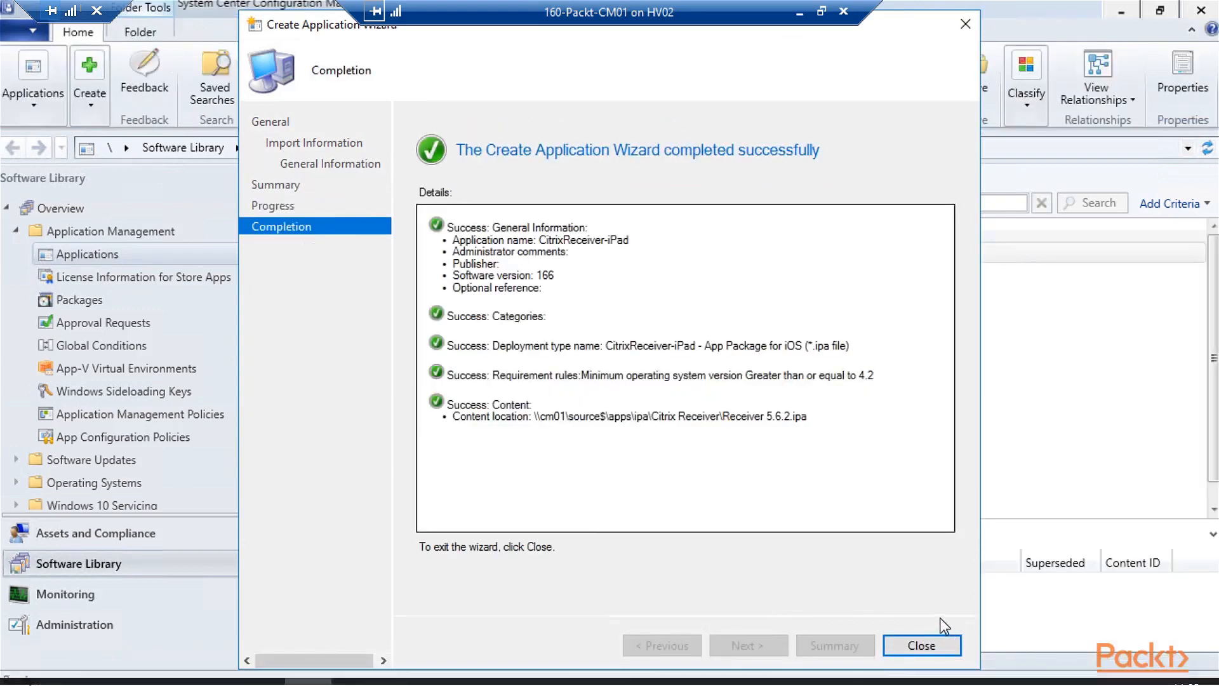
click(928, 647)
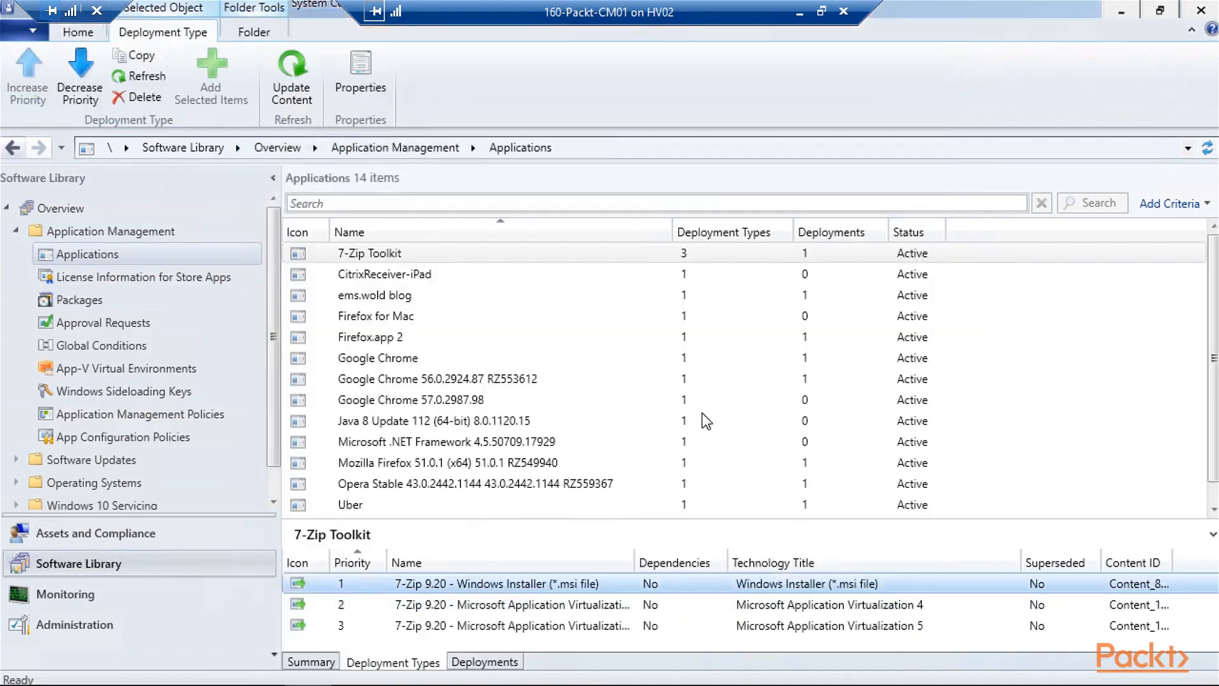
- Start deploying CitrixReceiver-iPad to the Cloud User collection
click(101, 33)
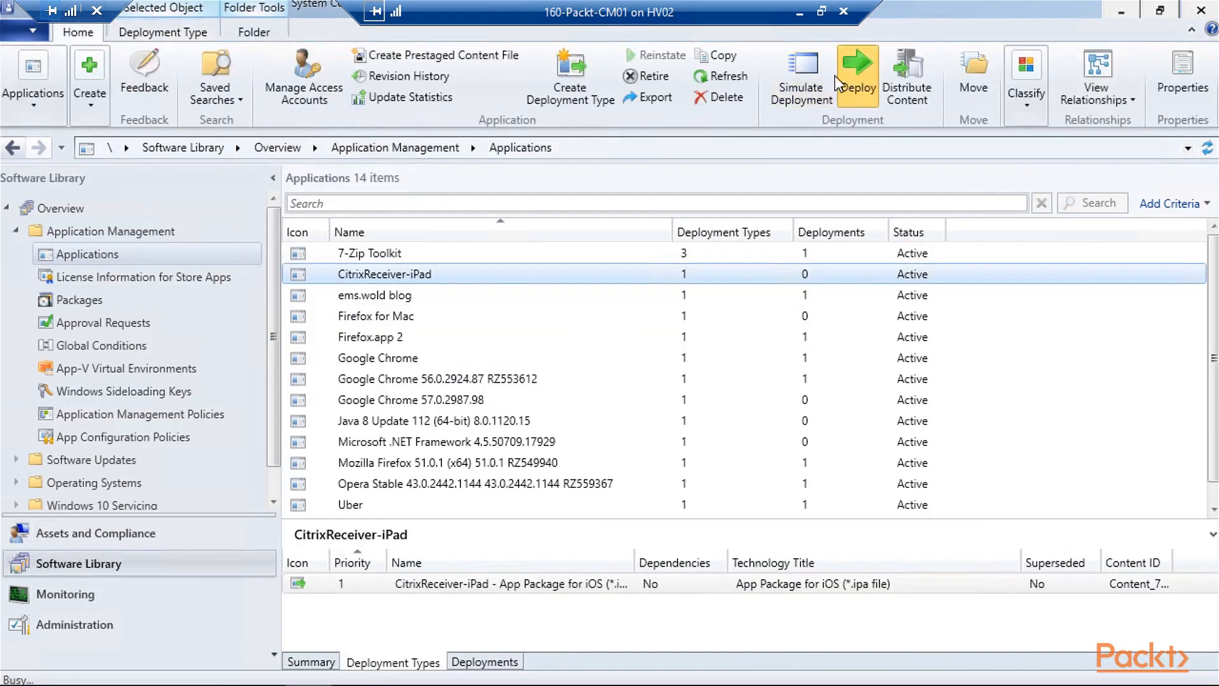
click(860, 76)
click(897, 223)
double_click(559, 247)
click(738, 649)
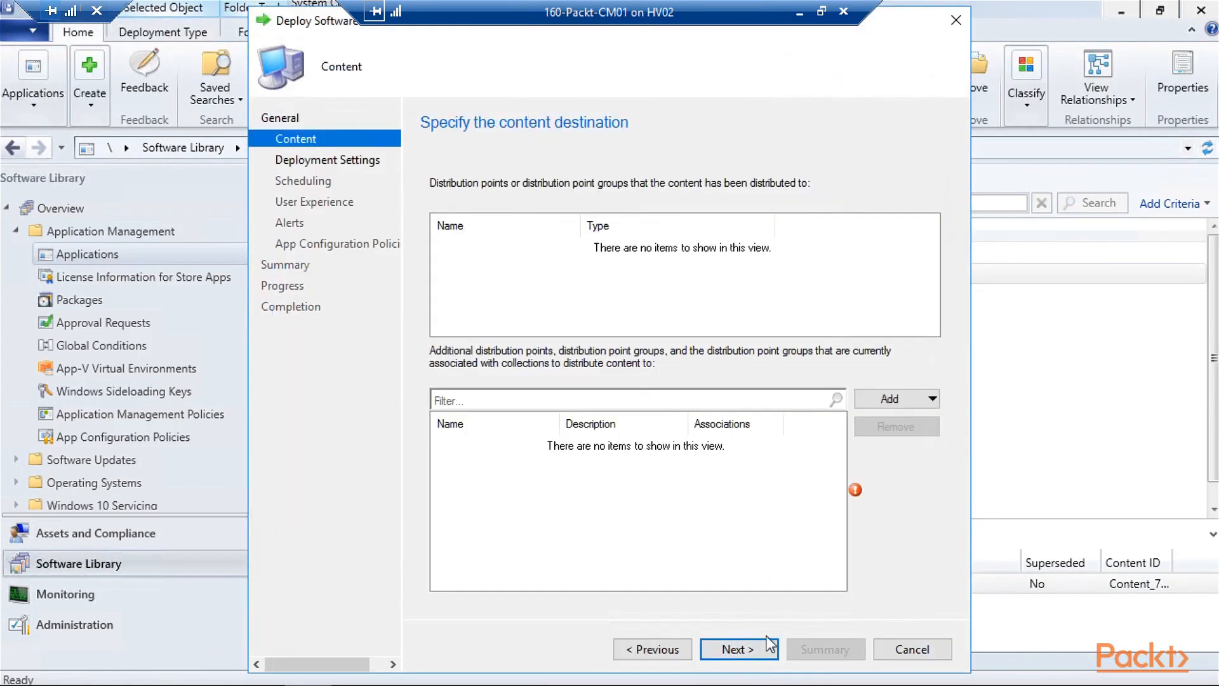
- Add the MANAGE.MICROSOFT.COM distribution point as the content destination
click(910, 404)
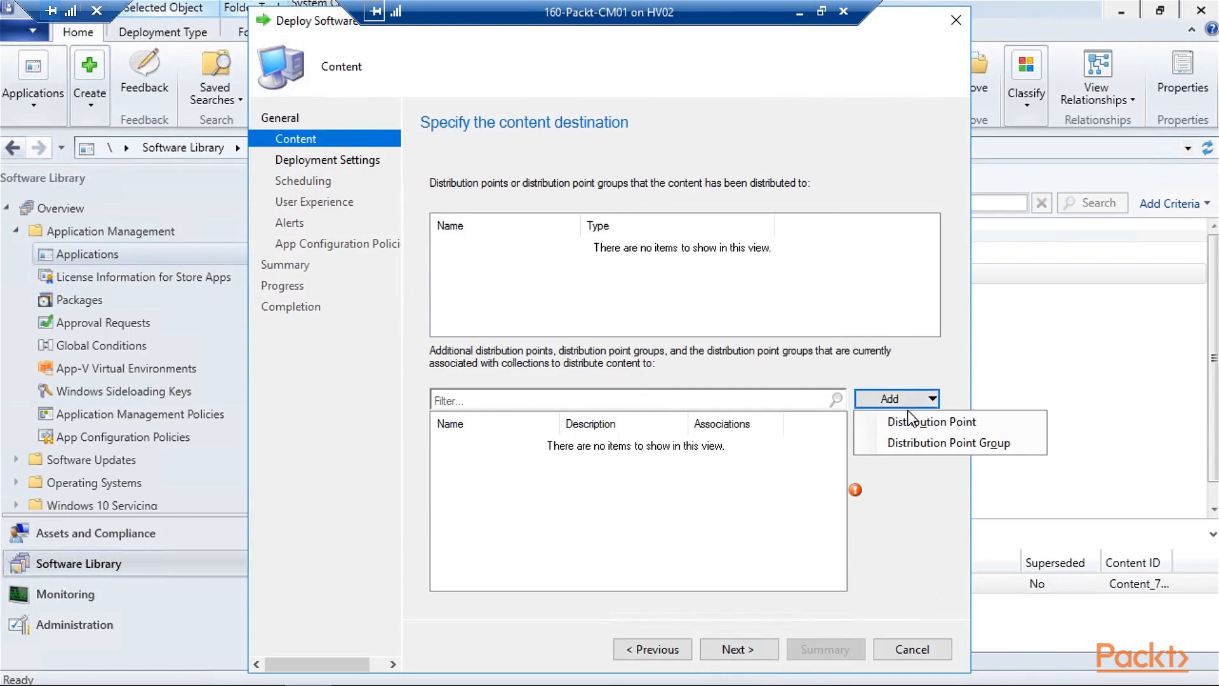
click(907, 424)
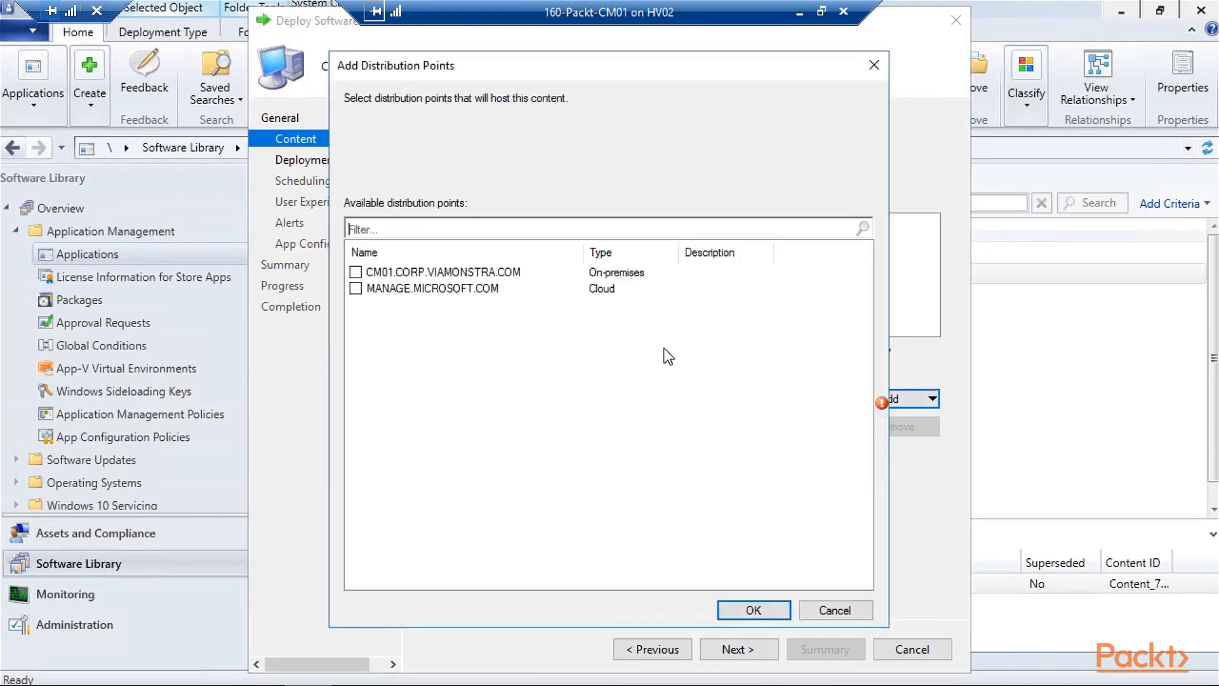
click(357, 289)
click(769, 609)
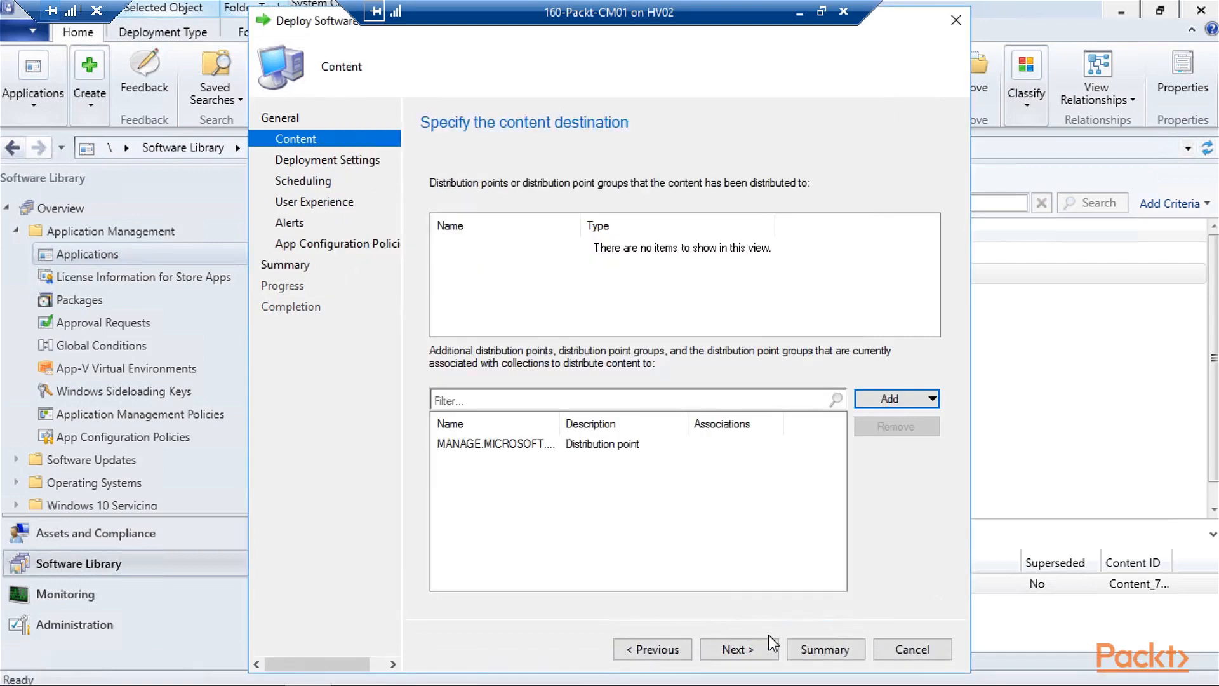
- Accept the default deployment, scheduling and user experience settings and finish the deployment
click(768, 654)
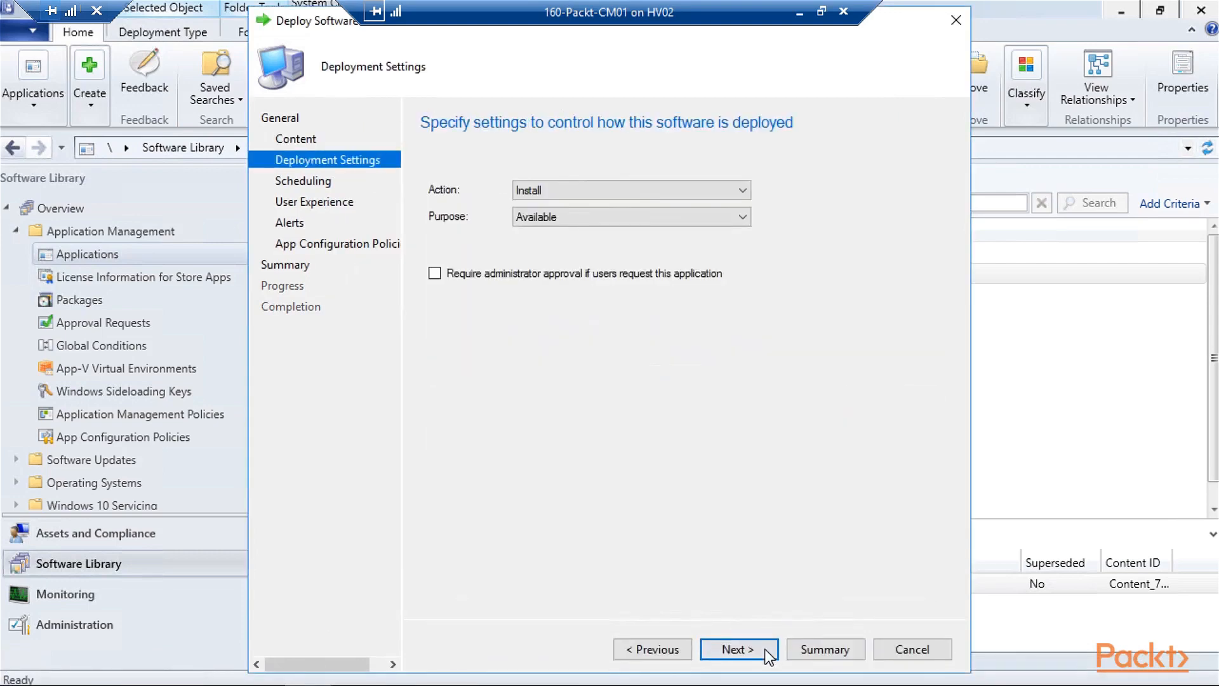
click(736, 649)
click(737, 649)
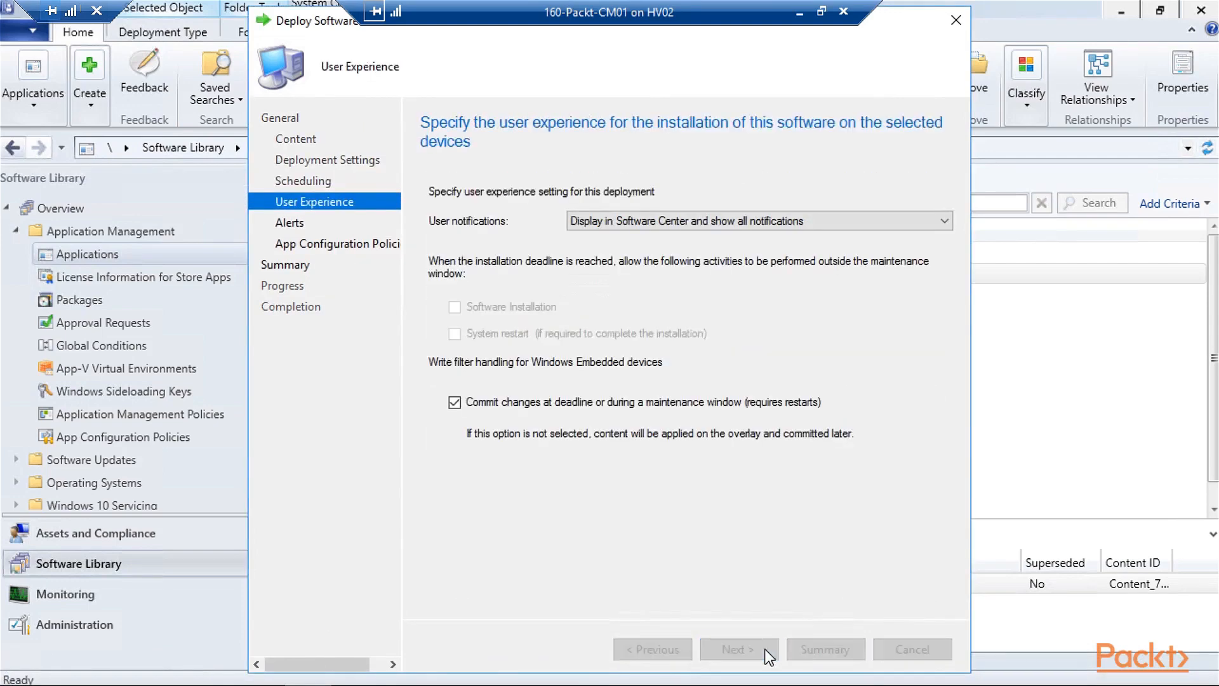
click(736, 649)
click(768, 654)
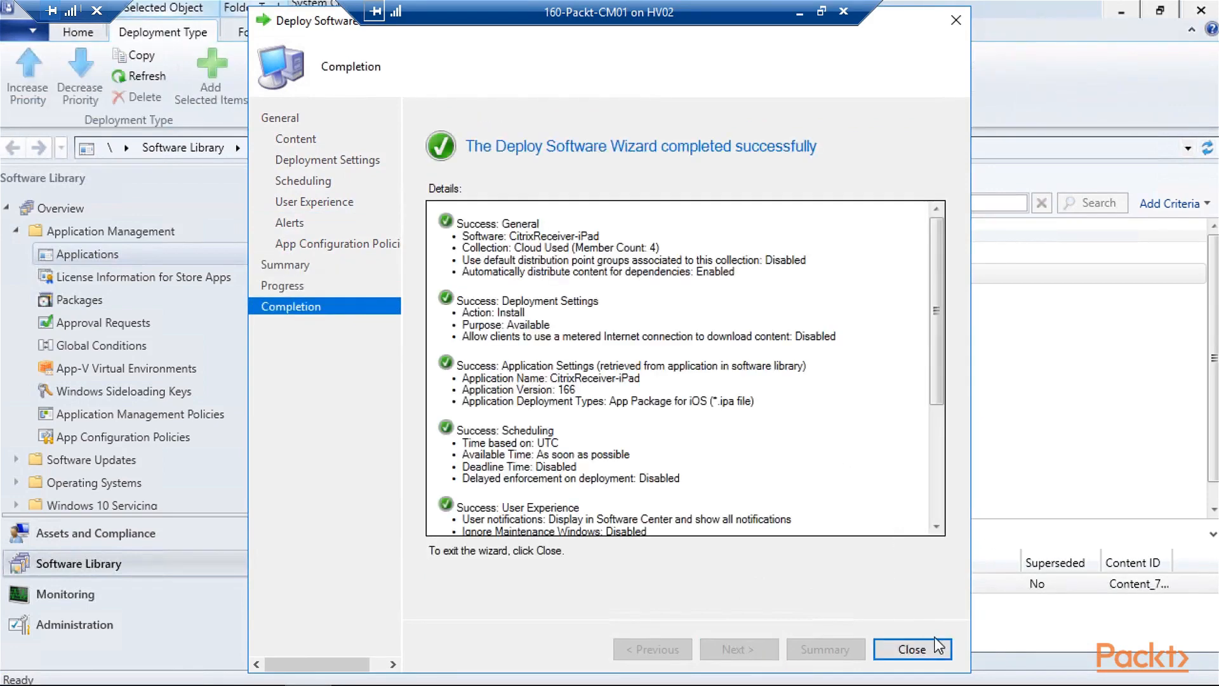
click(937, 652)
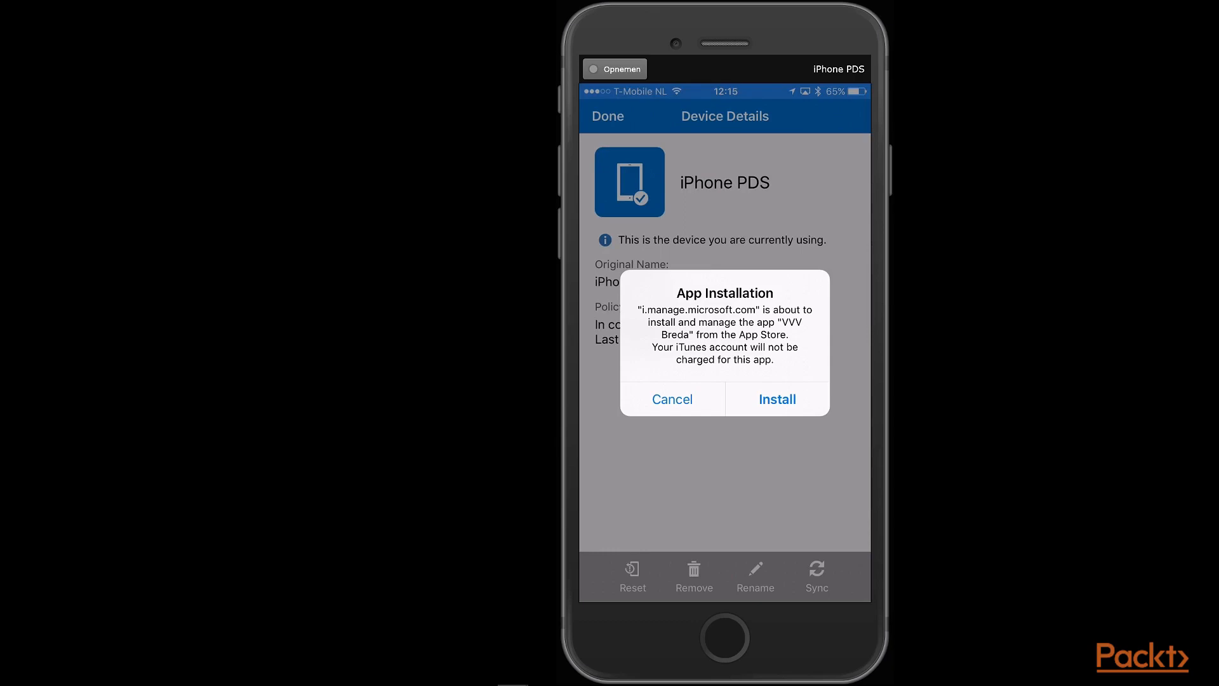
- Approve the VVV Breda installation on the iPhone's App Installation prompt
click(777, 399)
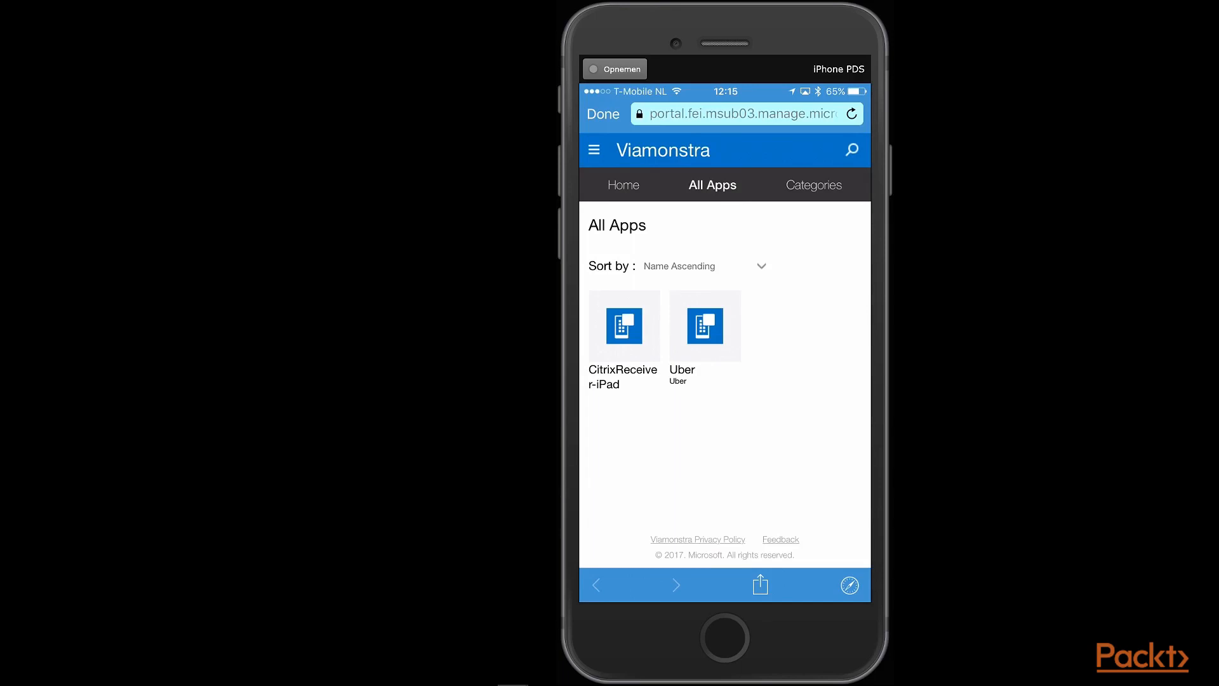
- Request Uber from the Company Portal and approve its installation on the iPhone
click(705, 327)
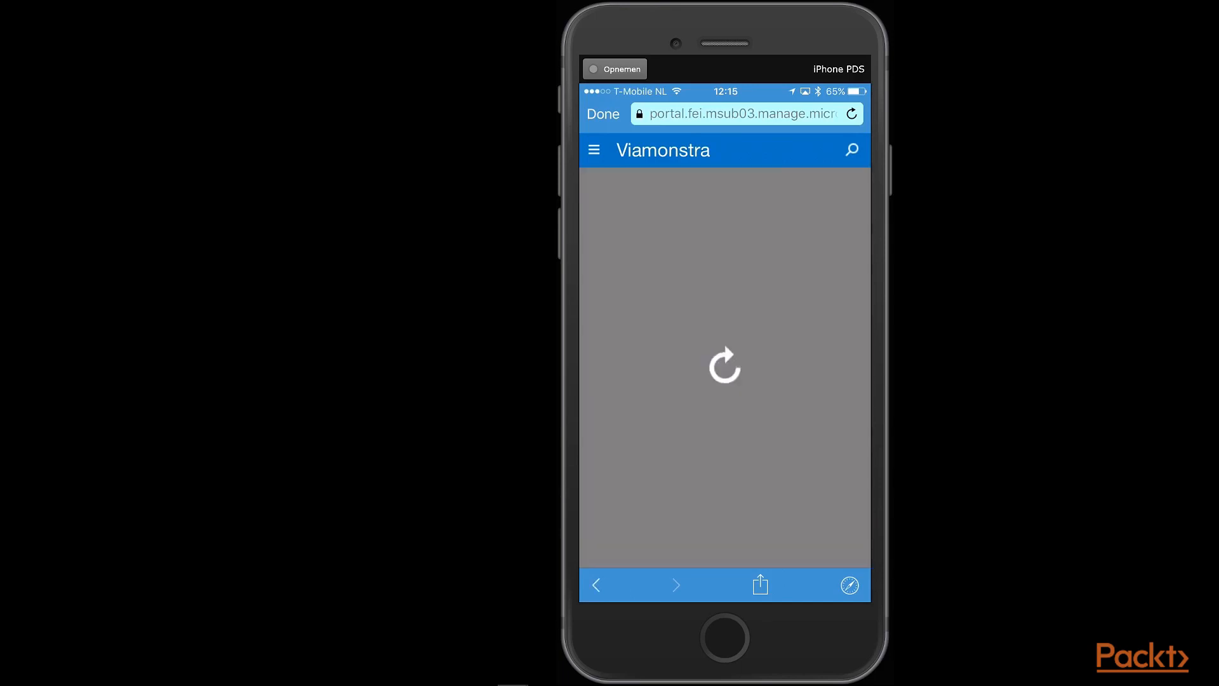
click(700, 259)
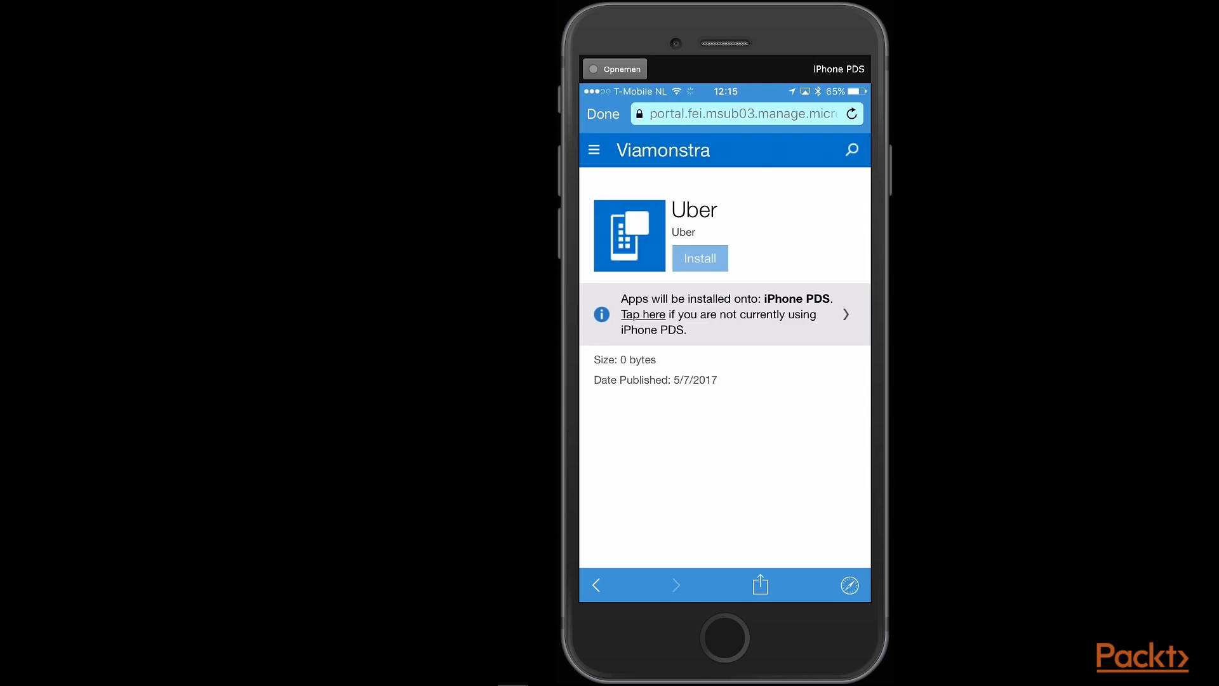
click(597, 585)
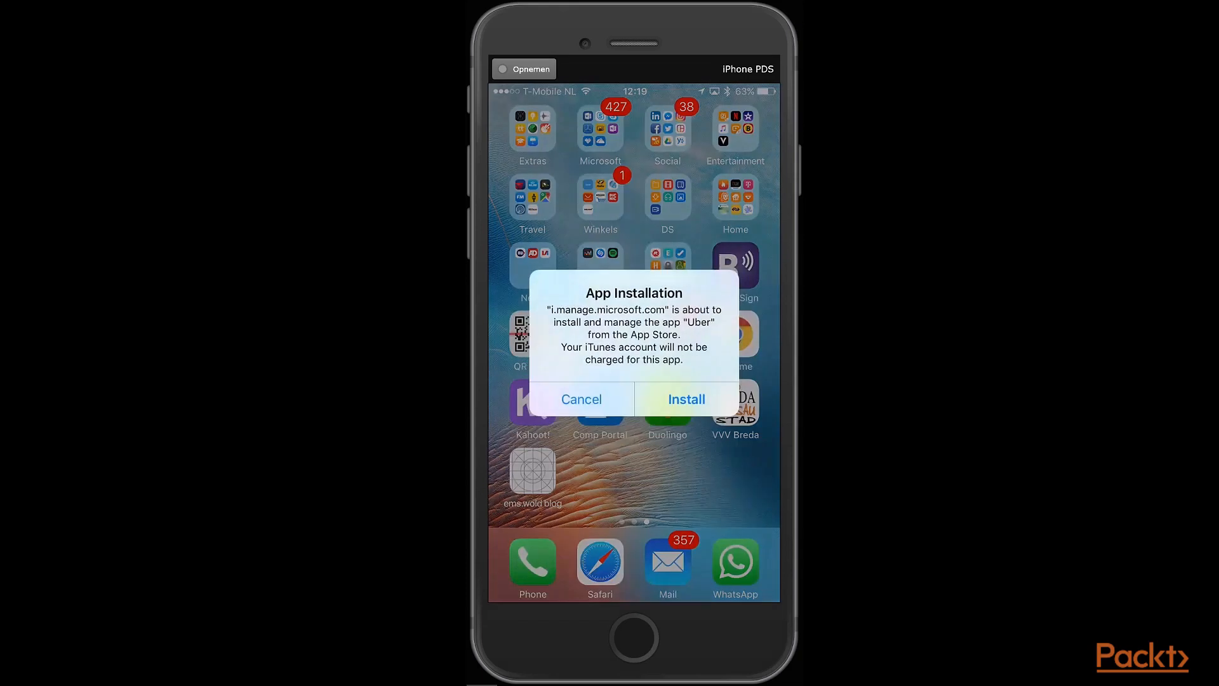
click(687, 400)
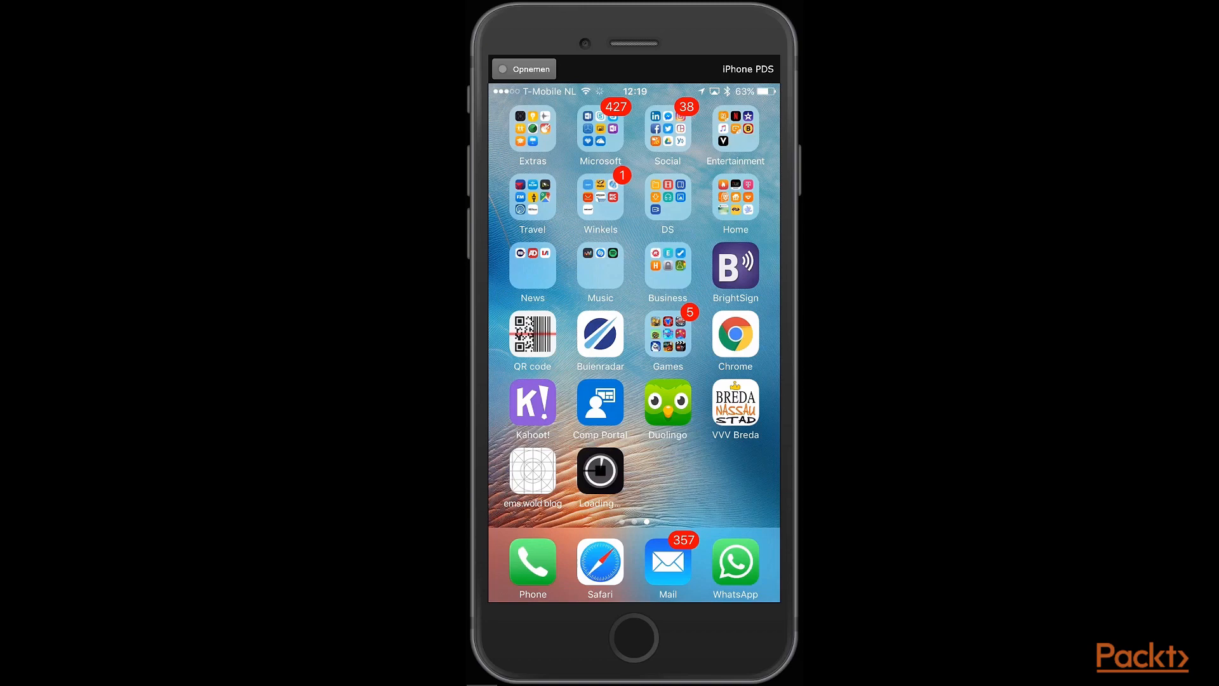
scroll(634, 311, left, 3)
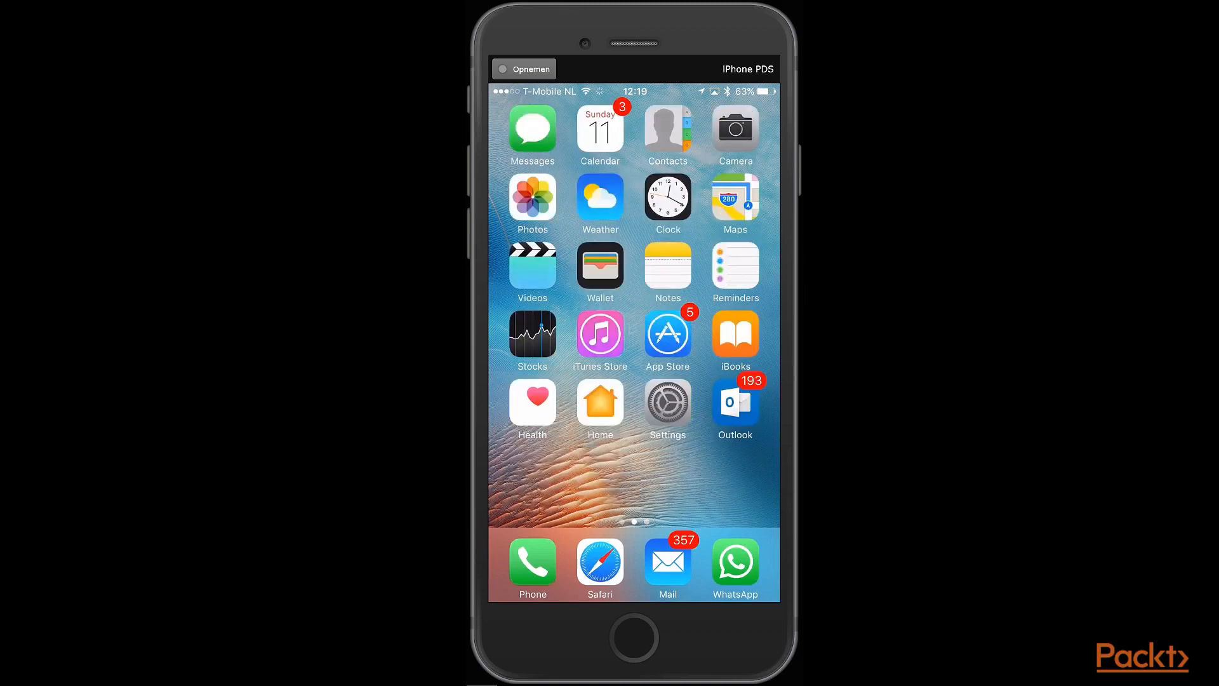
- Request CitrixReceiver-iPad in Company Portal and approve its installation and the next pending one
scroll(634, 311, right, 3)
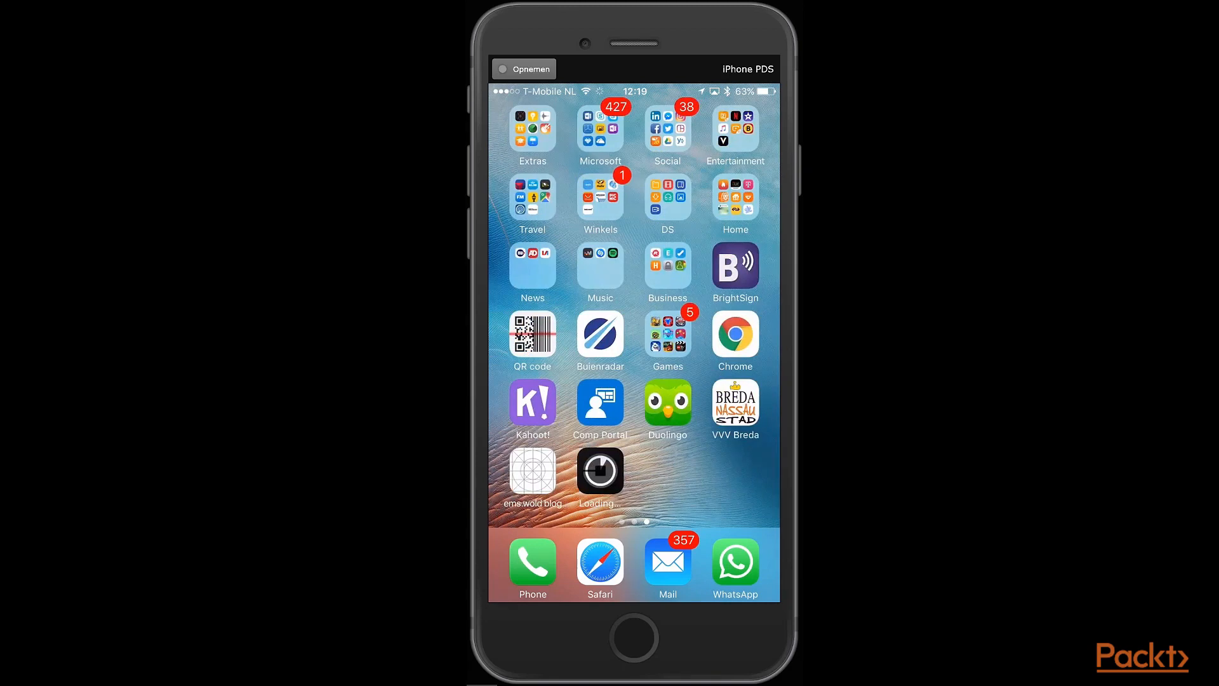
click(600, 402)
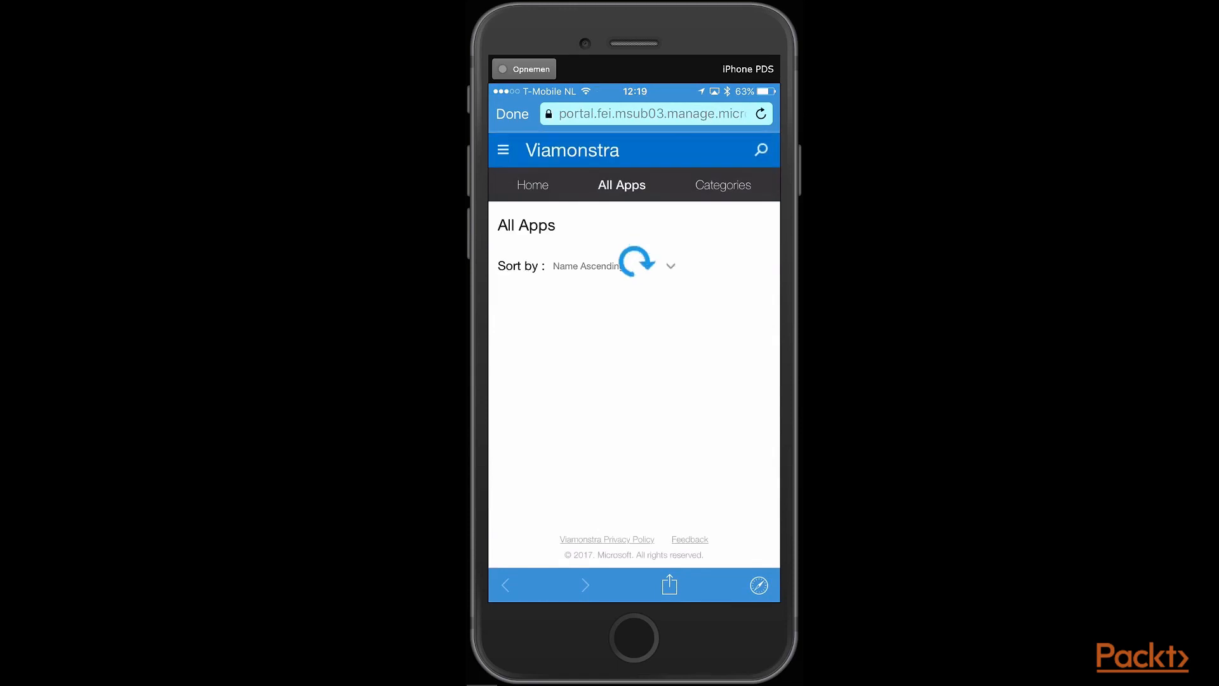
click(533, 326)
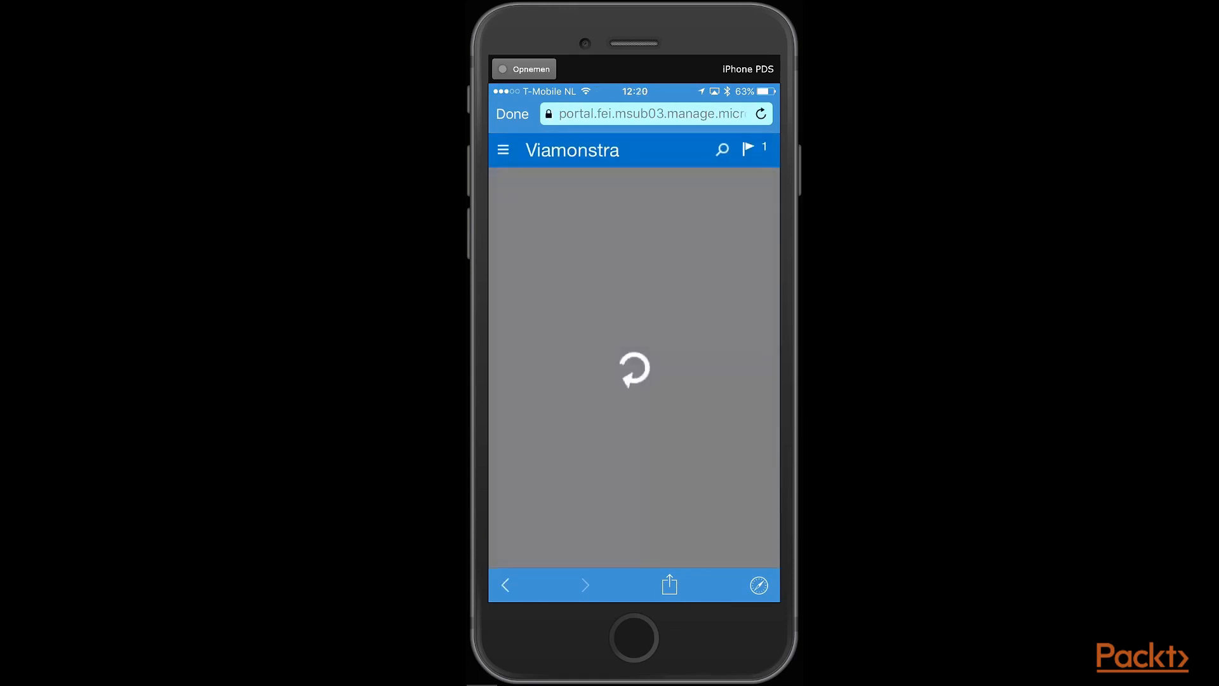
click(609, 257)
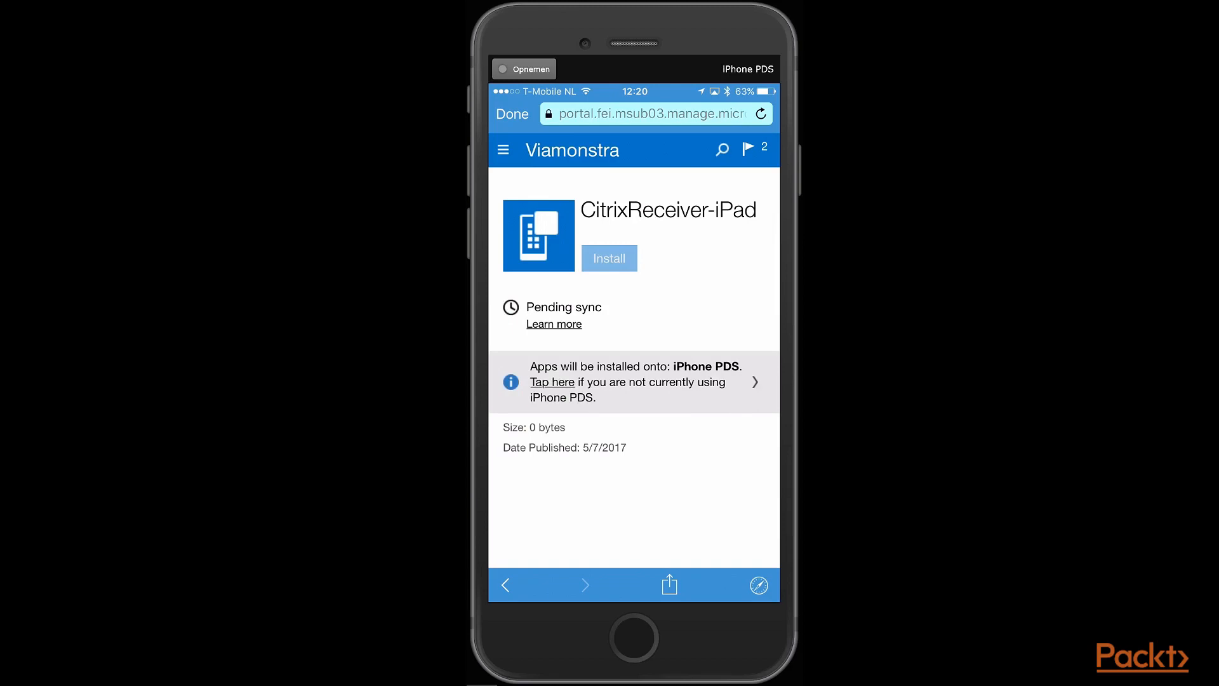
click(505, 585)
click(512, 114)
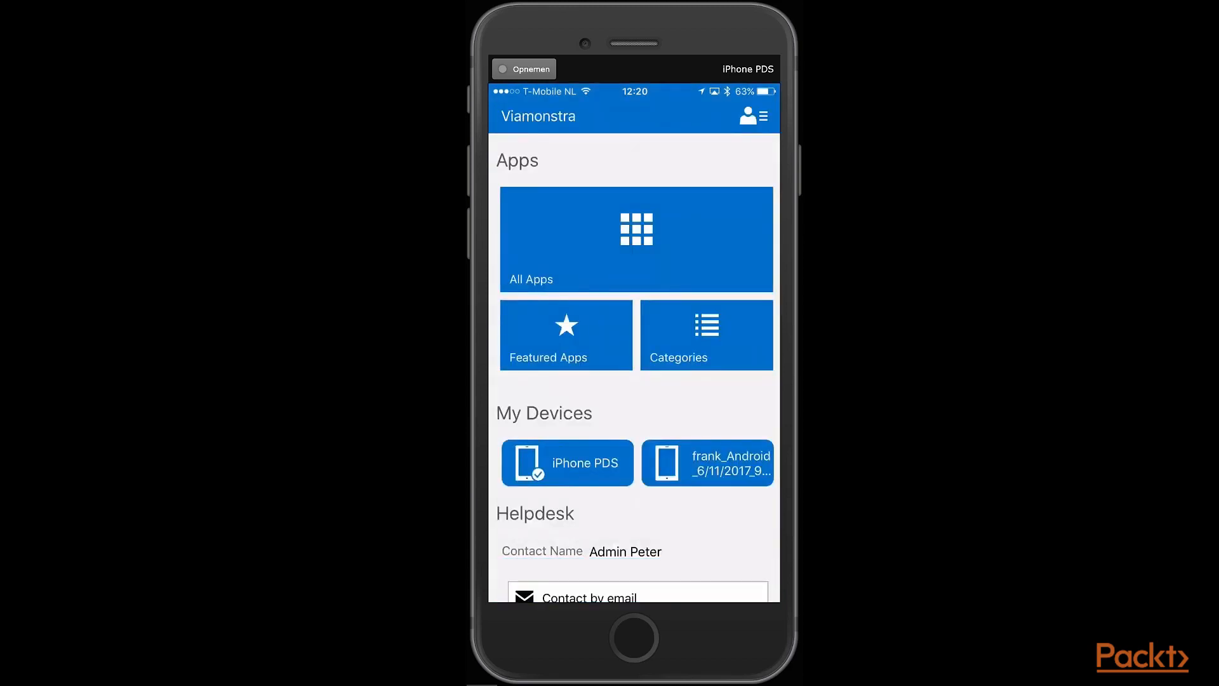
key(Home)
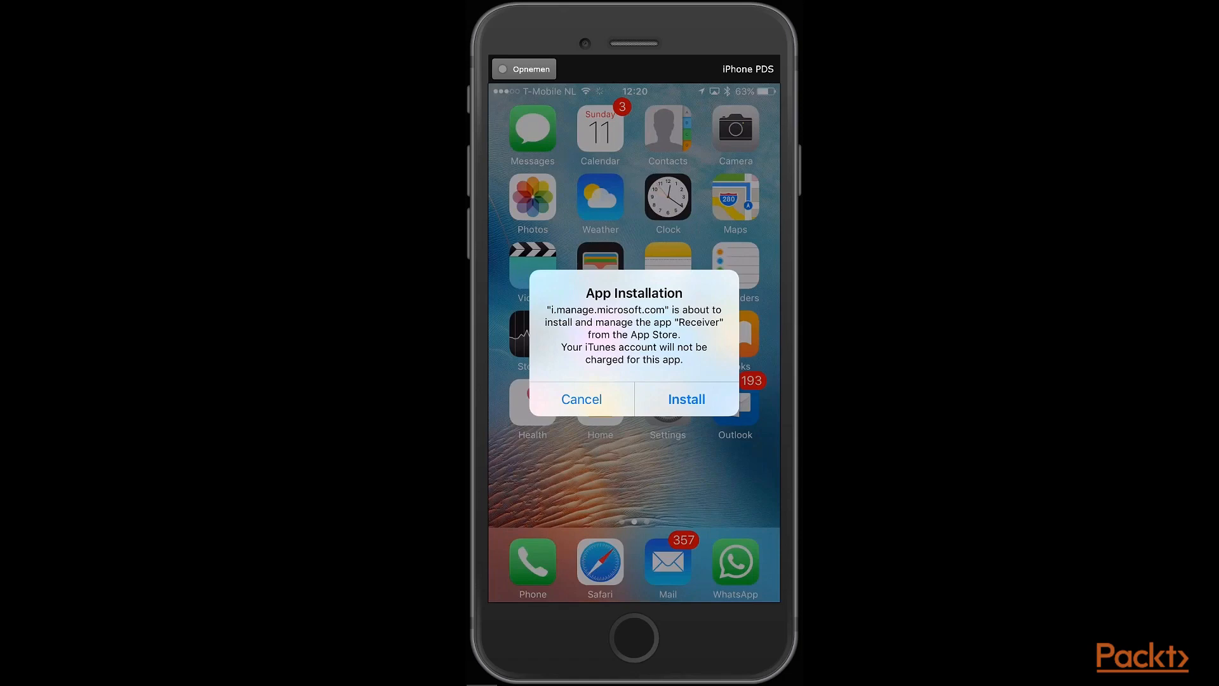
click(686, 399)
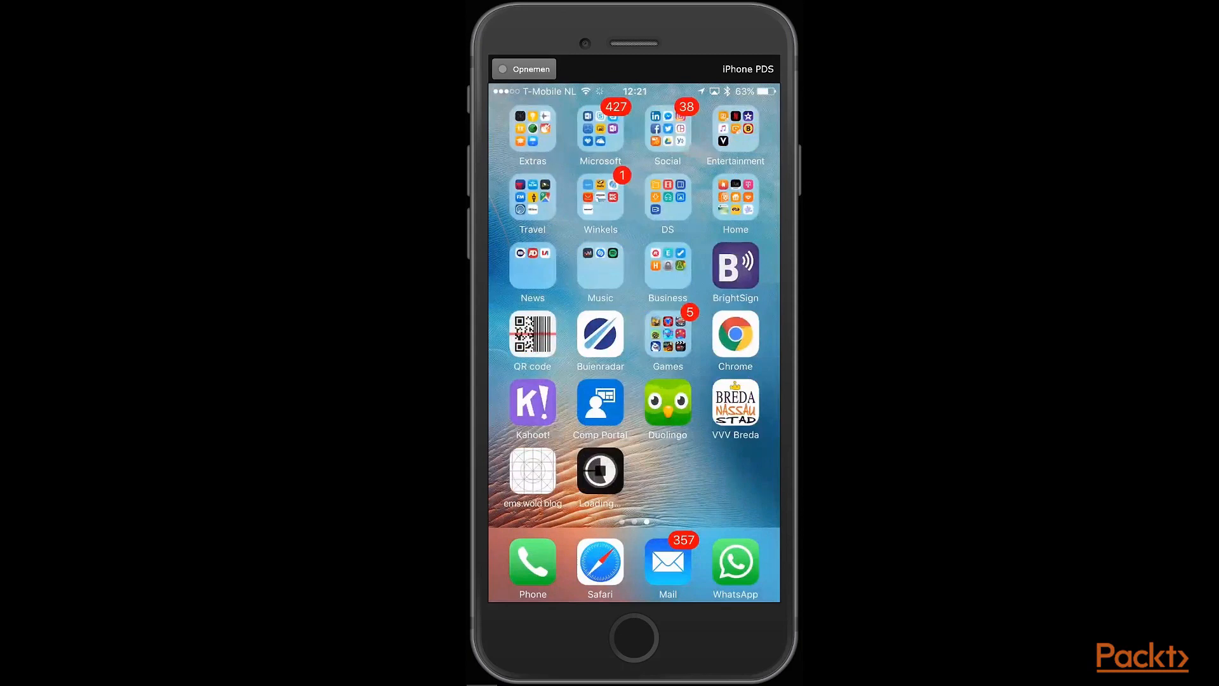
click(683, 400)
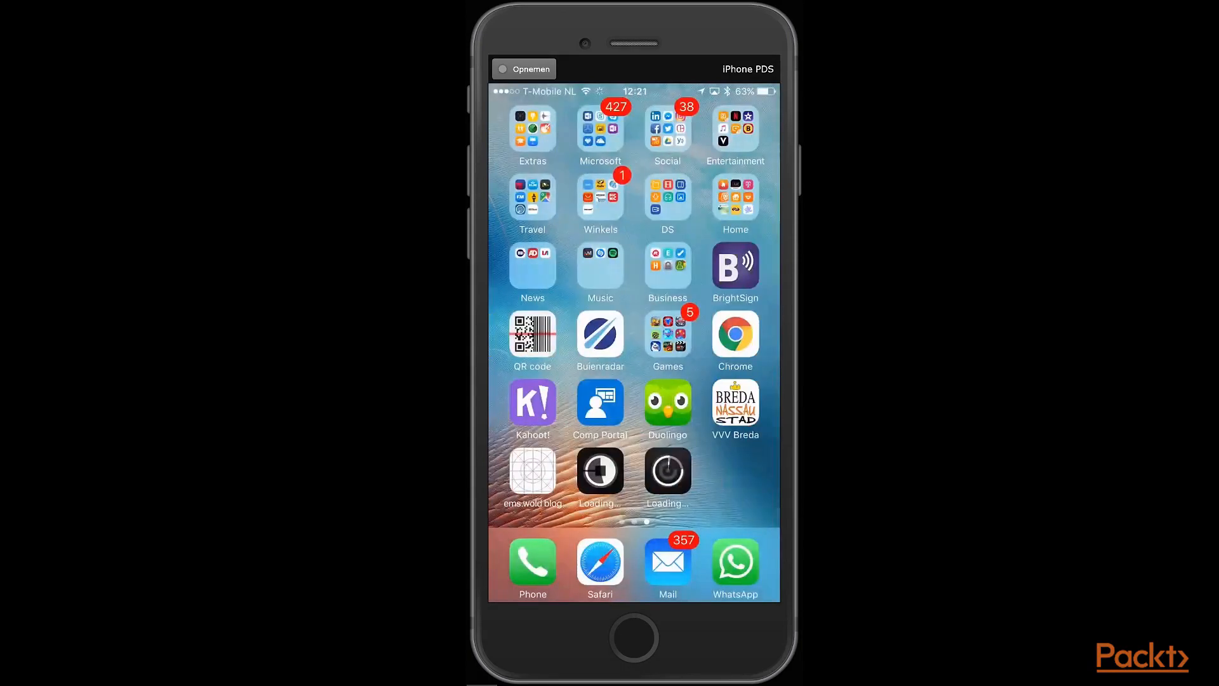